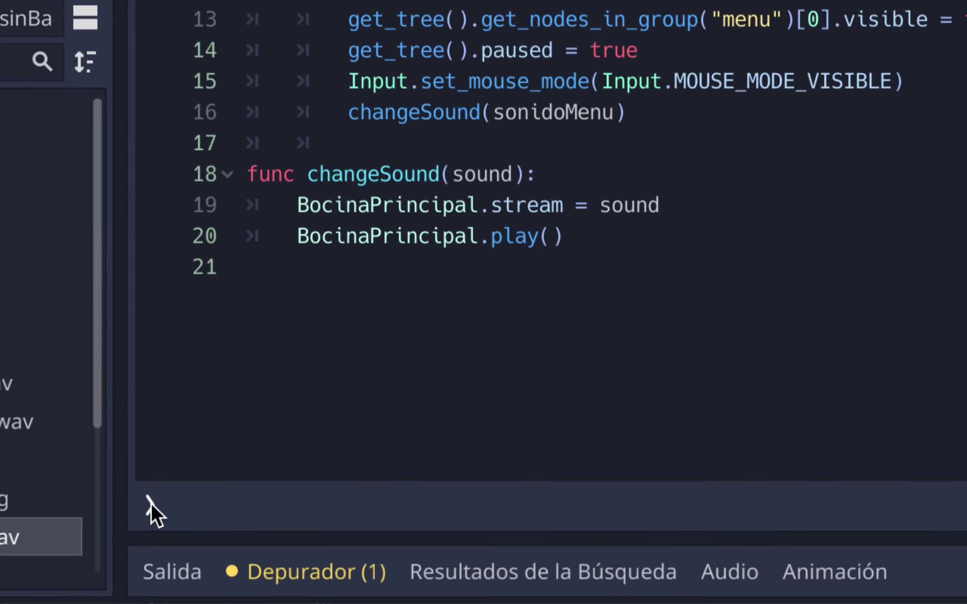
# Show the scripts and methods list, inspect the Camera node, then reselect canion.
pyautogui.click(150, 504)
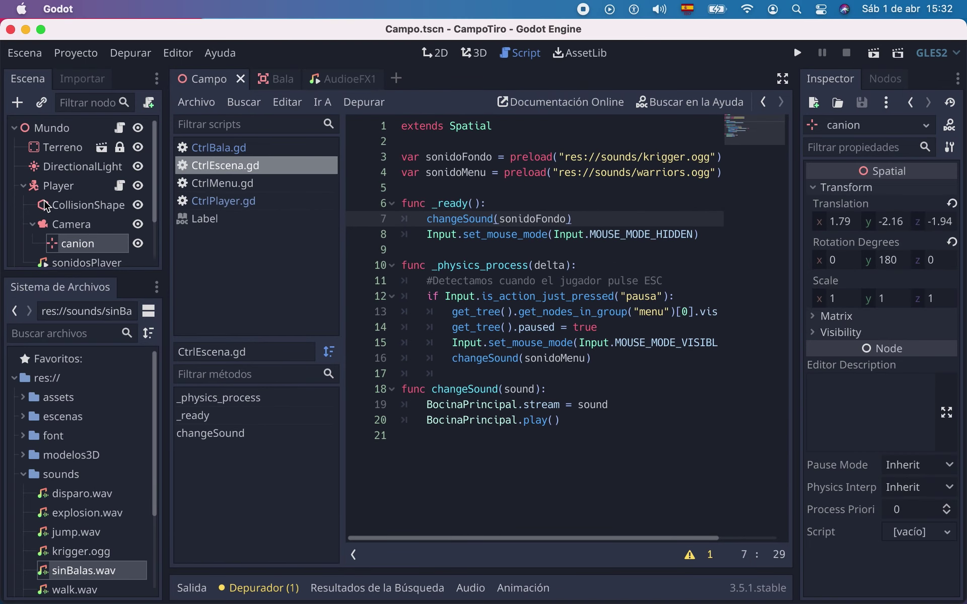
pyautogui.click(79, 227)
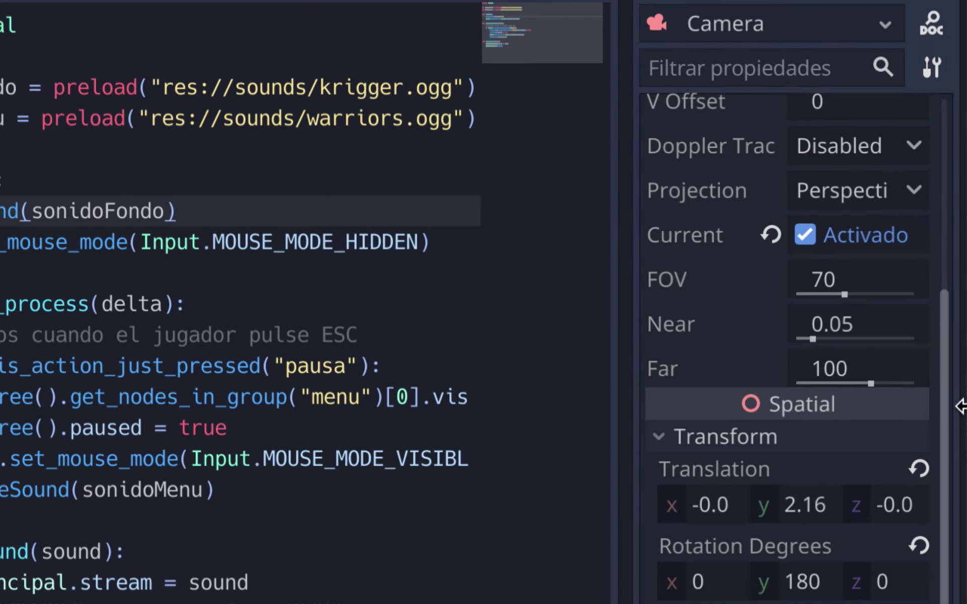
pyautogui.scroll(1, 816, 510)
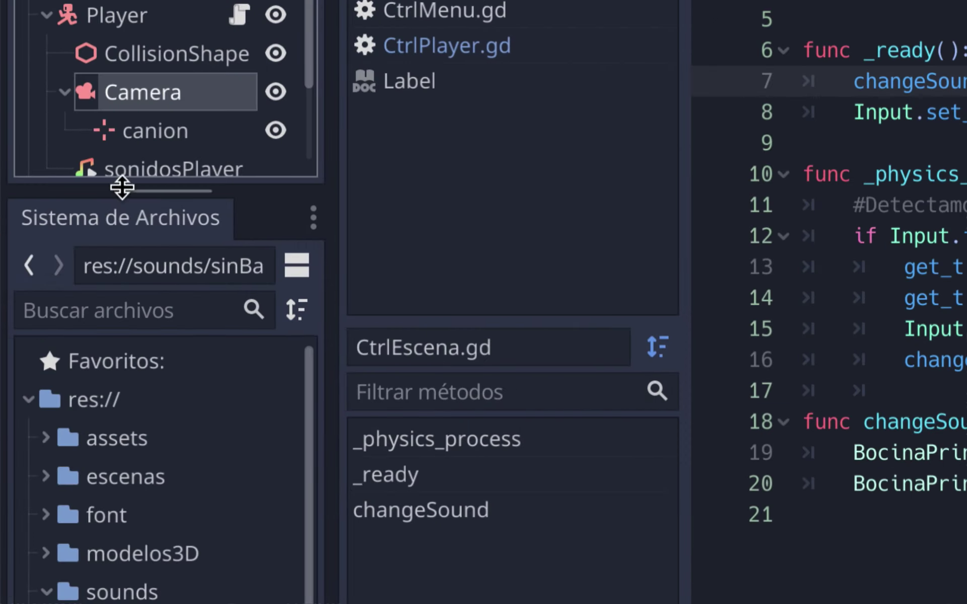
pyautogui.click(136, 139)
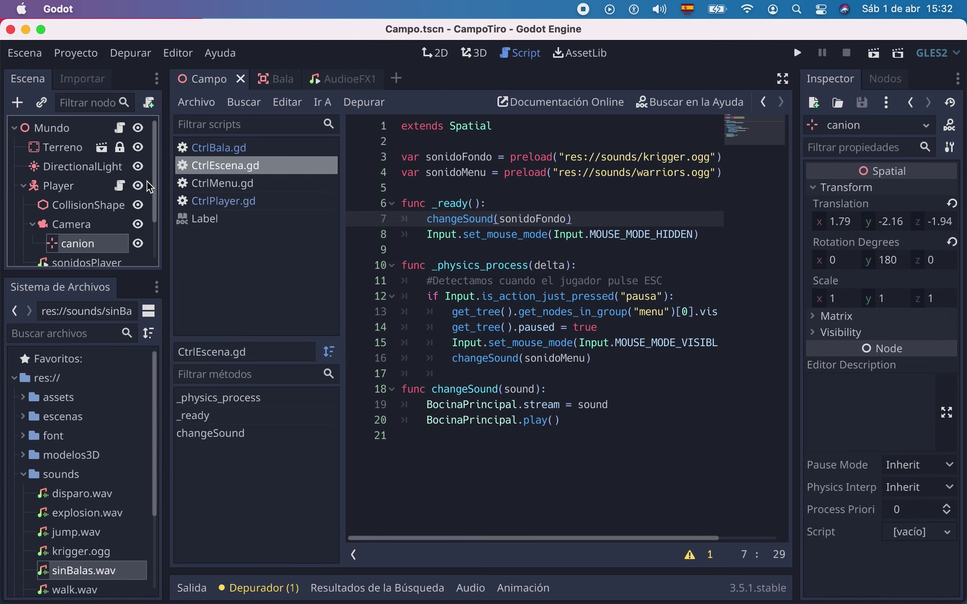
# Open CtrlPlayer.gd, run the game, fire a shot, then quit with SALIR from the pause menu.
pyautogui.click(121, 187)
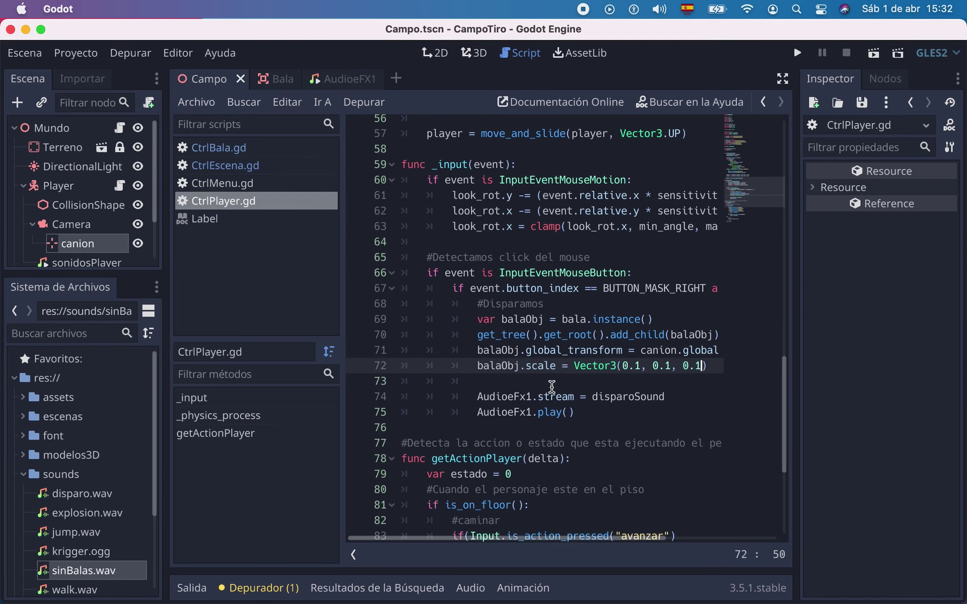
pyautogui.click(557, 385)
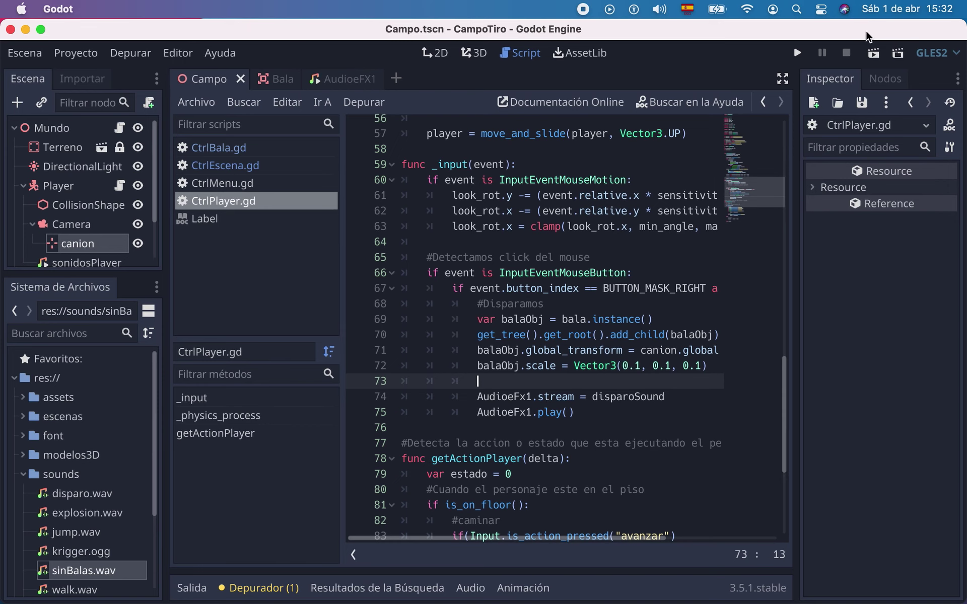
pyautogui.click(798, 53)
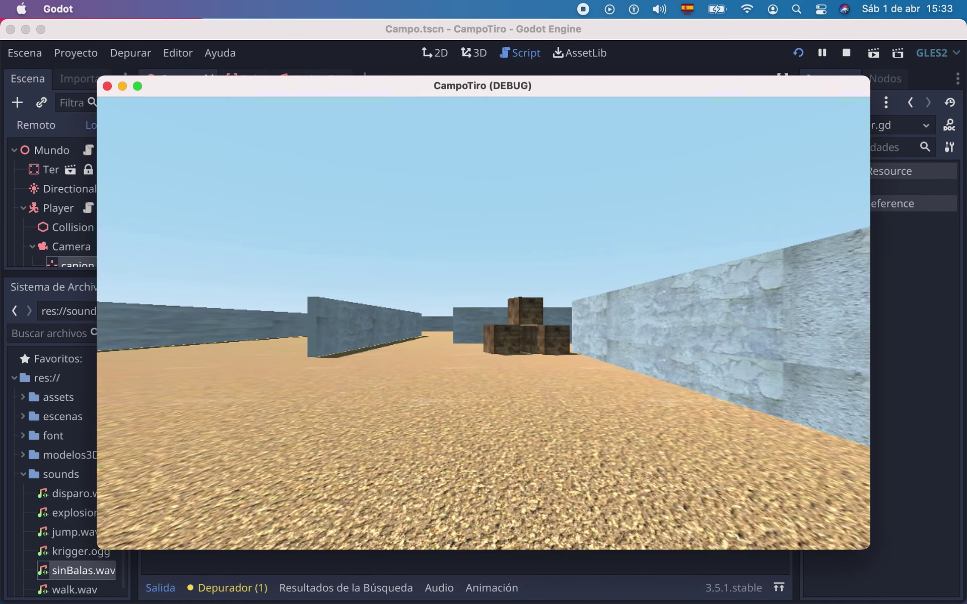
pyautogui.click(483, 322)
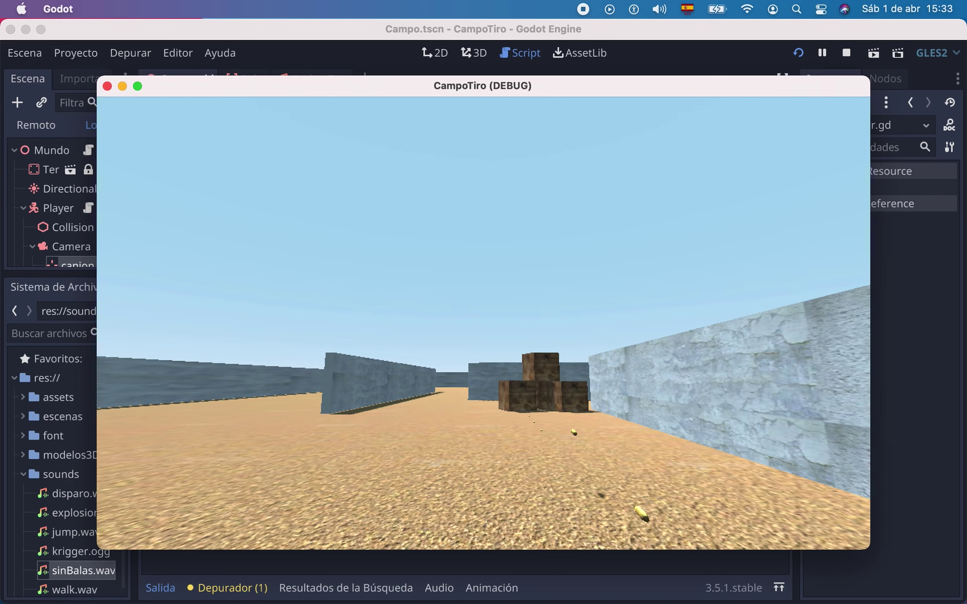
pyautogui.press('Escape')
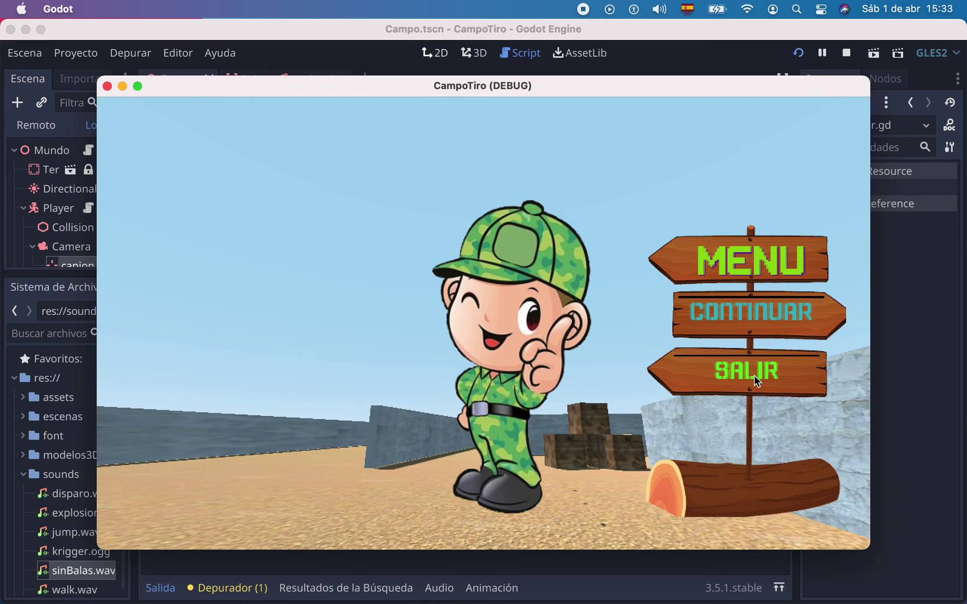
pyautogui.click(754, 376)
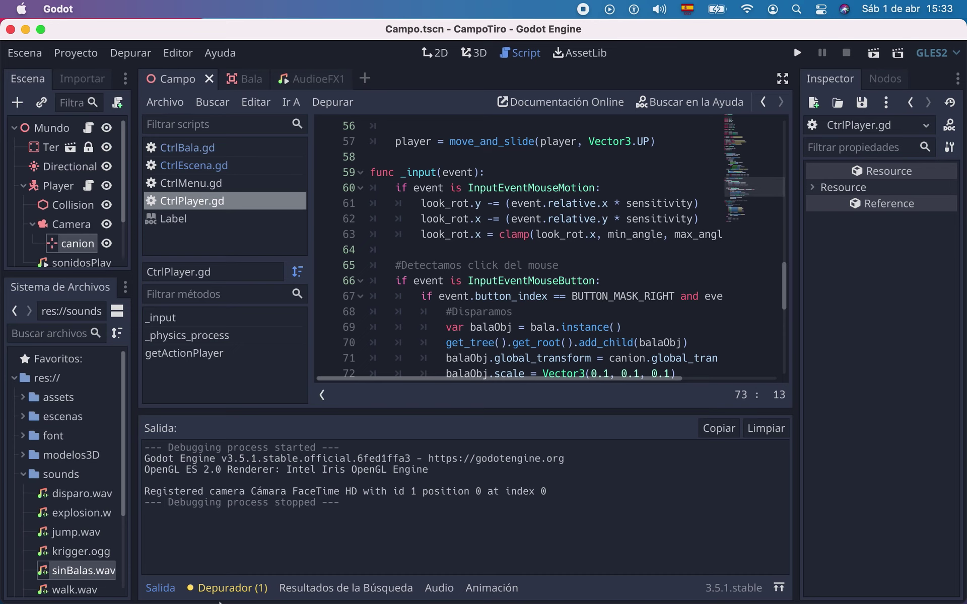
# Collapse the Depurador panel so the CtrlPlayer.gd code area is larger.
pyautogui.click(248, 588)
pyautogui.click(248, 588)
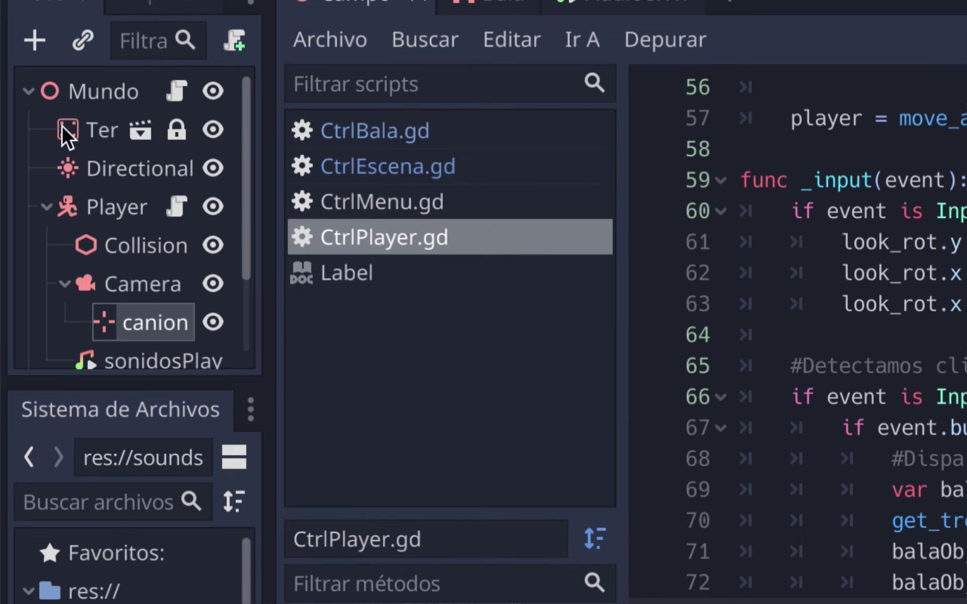
pyautogui.click(328, 373)
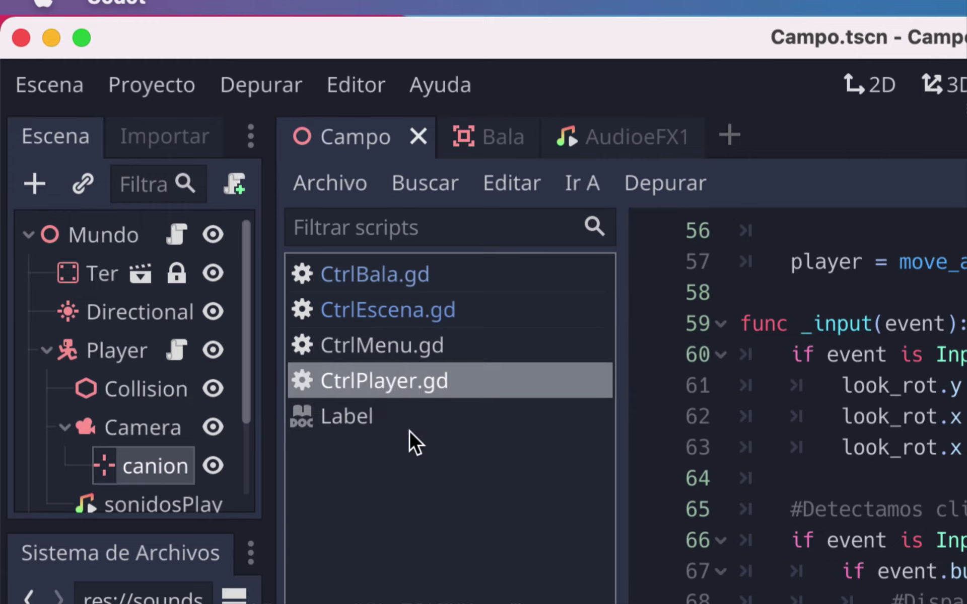
# Start a new Node-based GDScript via Archivo > Nuevo Script and name it Config.
pyautogui.click(358, 417)
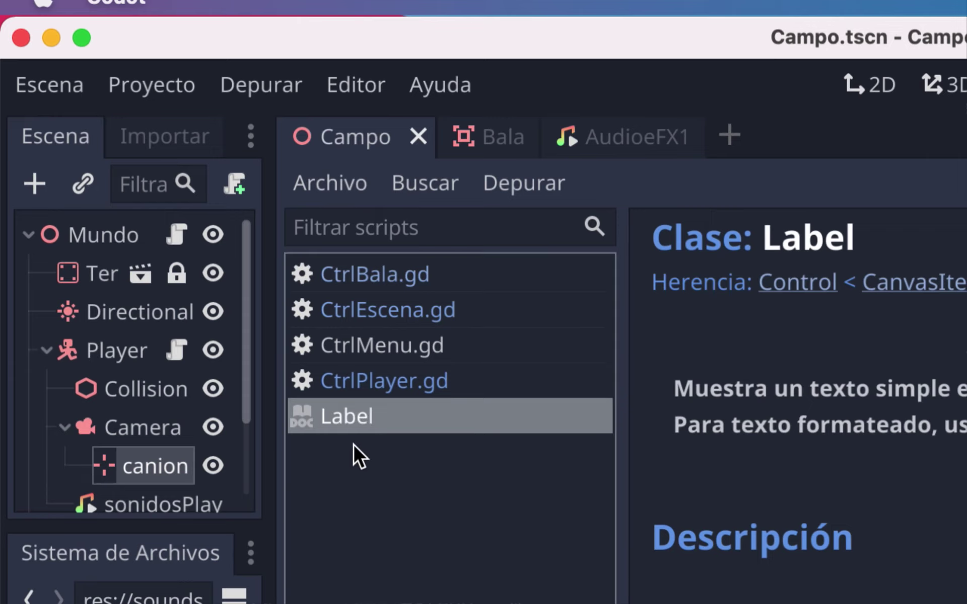
pyautogui.click(342, 184)
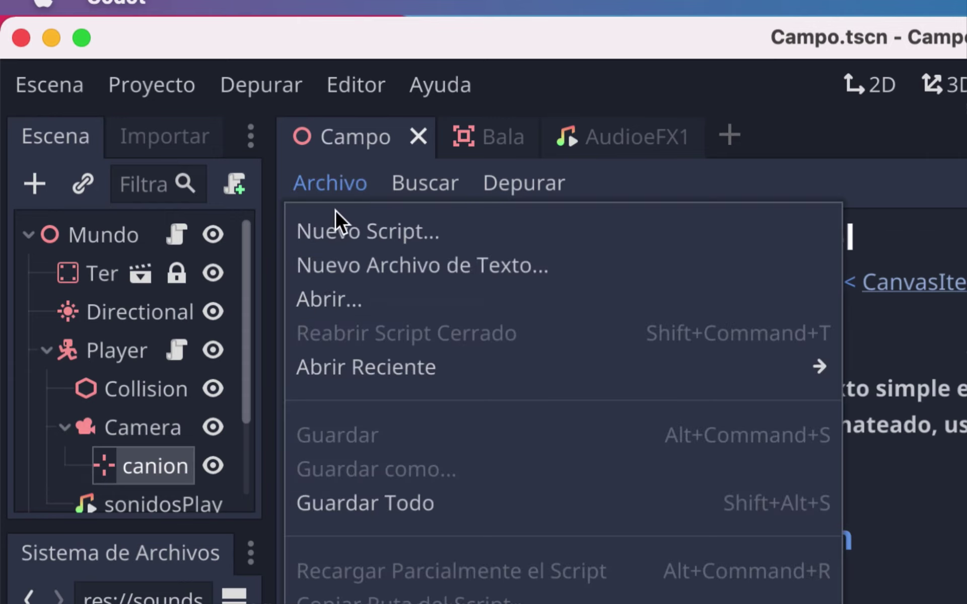
pyautogui.click(342, 234)
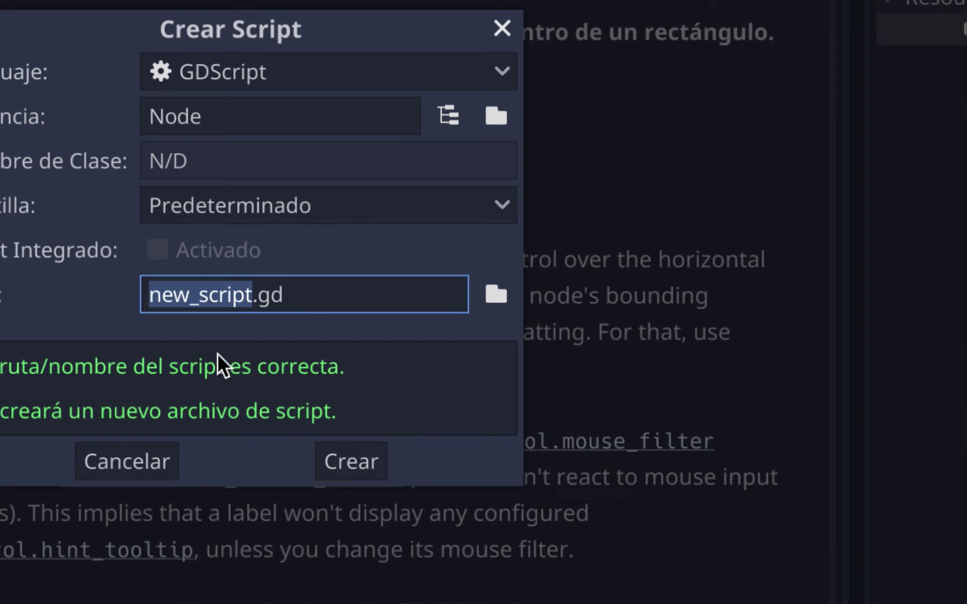
pyautogui.write('Con')
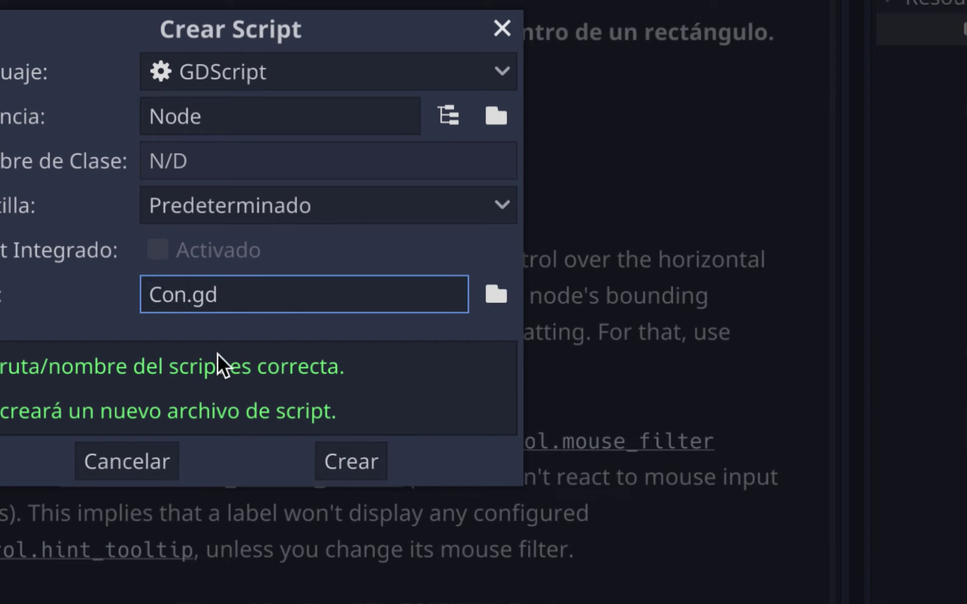
pyautogui.write('fig')
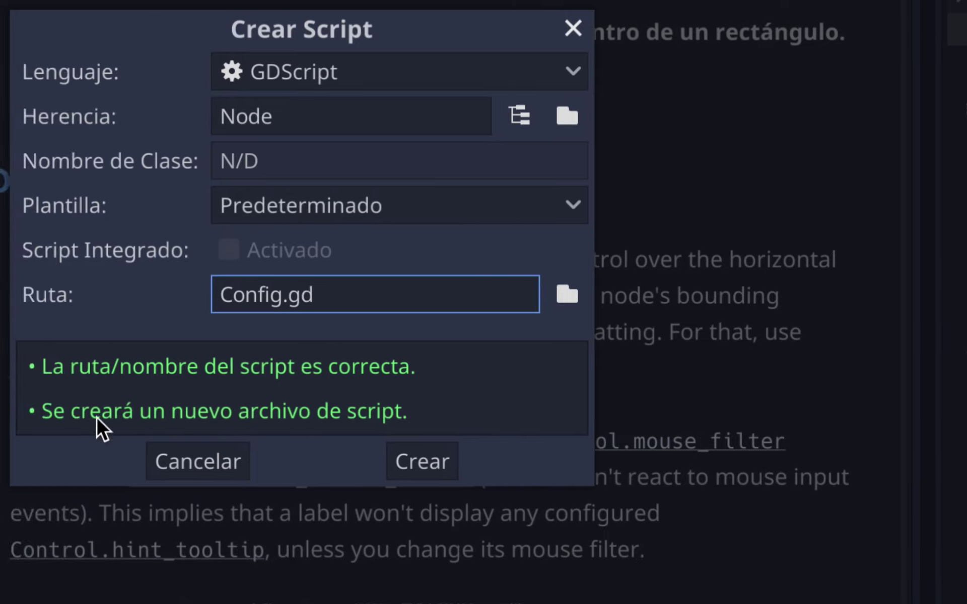
# Create Config.gd and delete the template's comments and example functions.
pyautogui.click(424, 461)
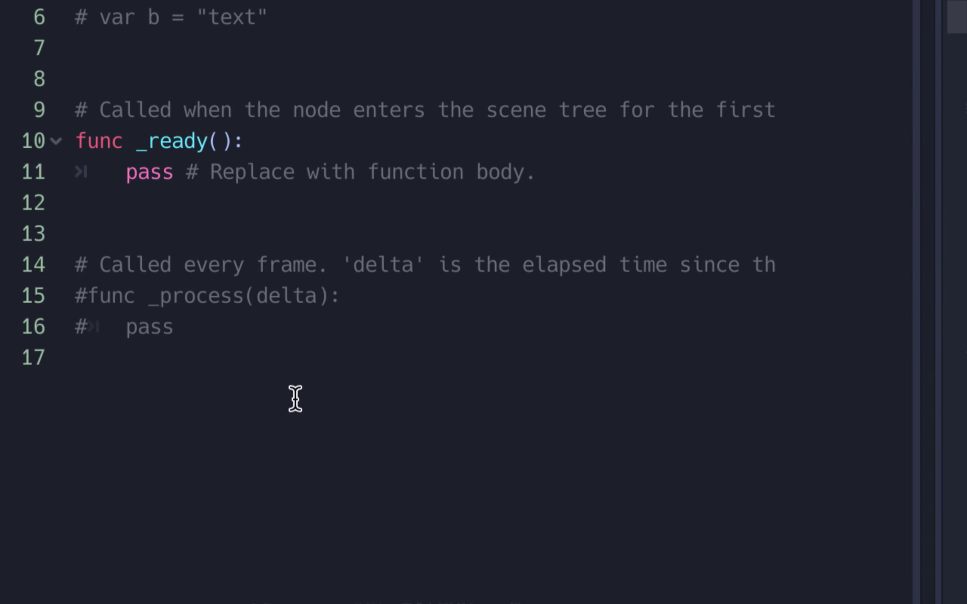
pyautogui.click(237, 358)
pyautogui.moveTo(233, 355); pyautogui.dragTo(95, 6)
pyautogui.press('BackSpace')
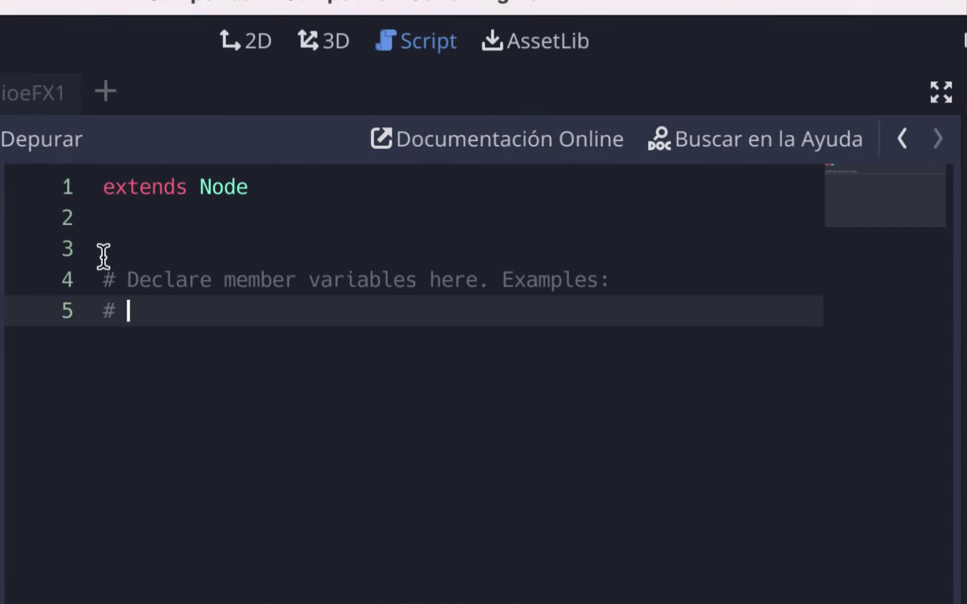
pyautogui.moveTo(143, 325); pyautogui.dragTo(72, 244)
pyautogui.press('BackSpace')
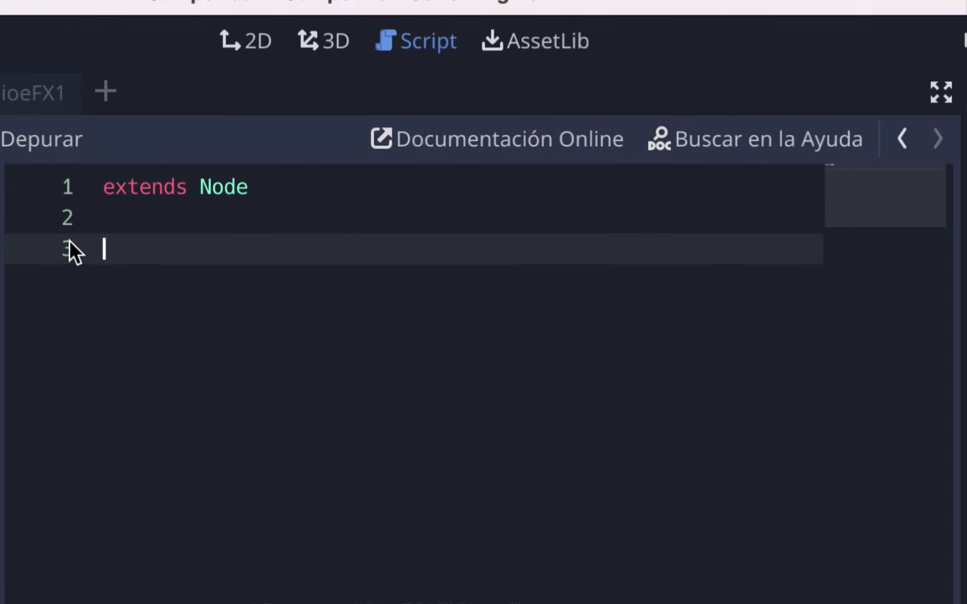
# Declare the variable numBalas with an initial value of 0.
pyautogui.write('var ')
pyautogui.write('num')
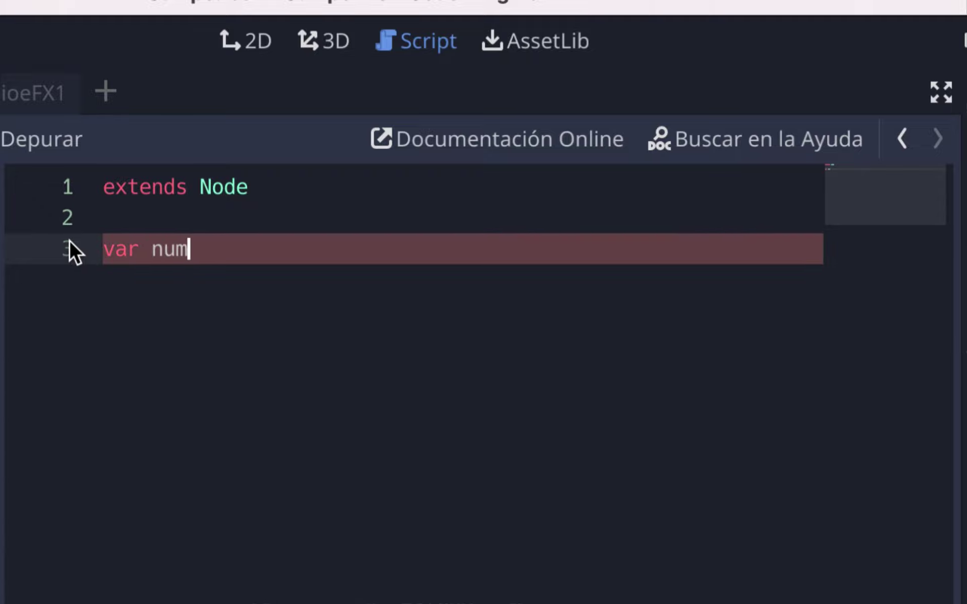
pyautogui.write('B')
pyautogui.write('all')
pyautogui.press('BackSpace')
pyautogui.write('as =')
pyautogui.press('BackSpace')
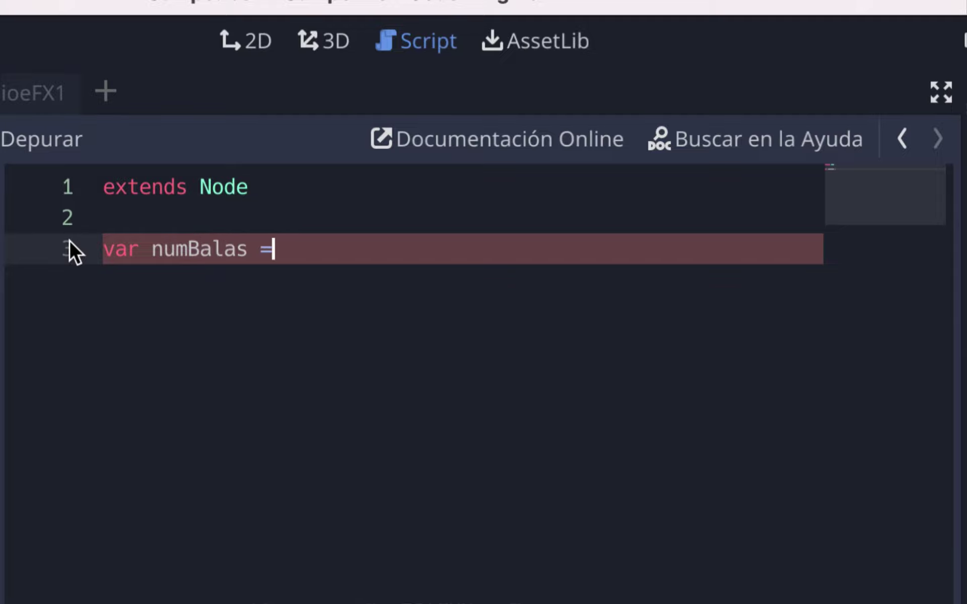
pyautogui.write('0')
pyautogui.press('Return')
# Add a _ready() function setting numBalas = 10, then save the script.
pyautogui.press('Return')
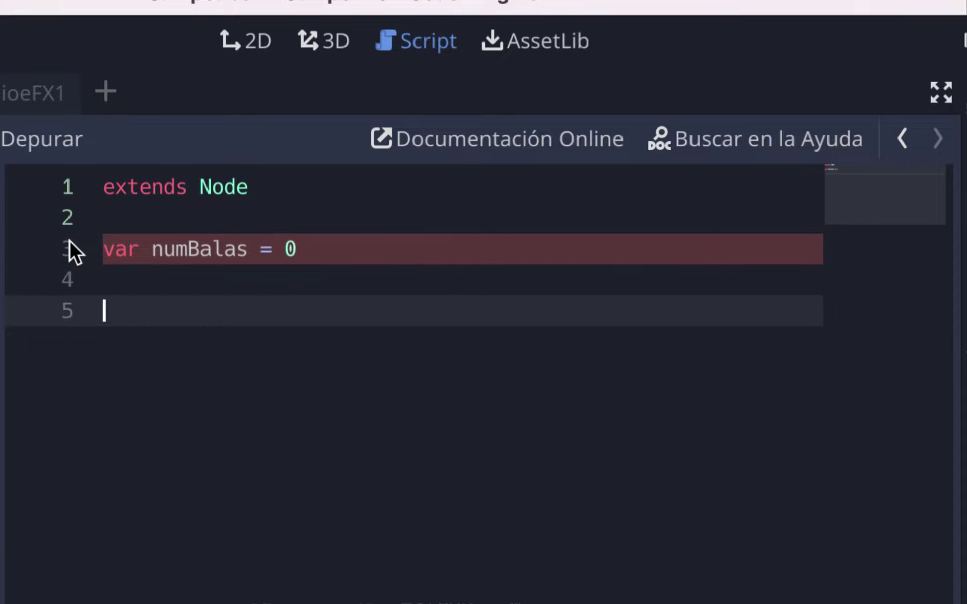
pyautogui.write('fun')
pyautogui.press('Return')
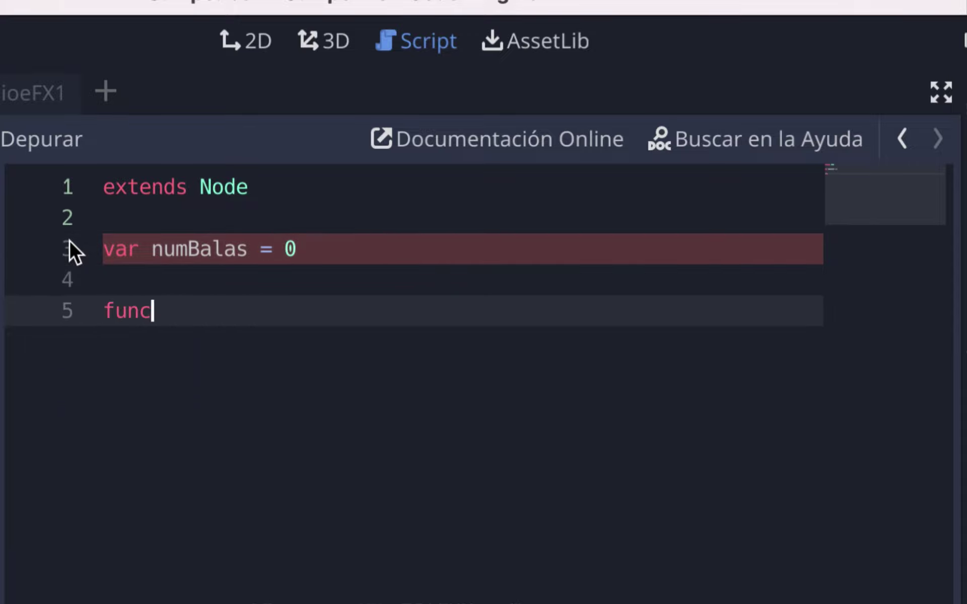
pyautogui.write(' _o')
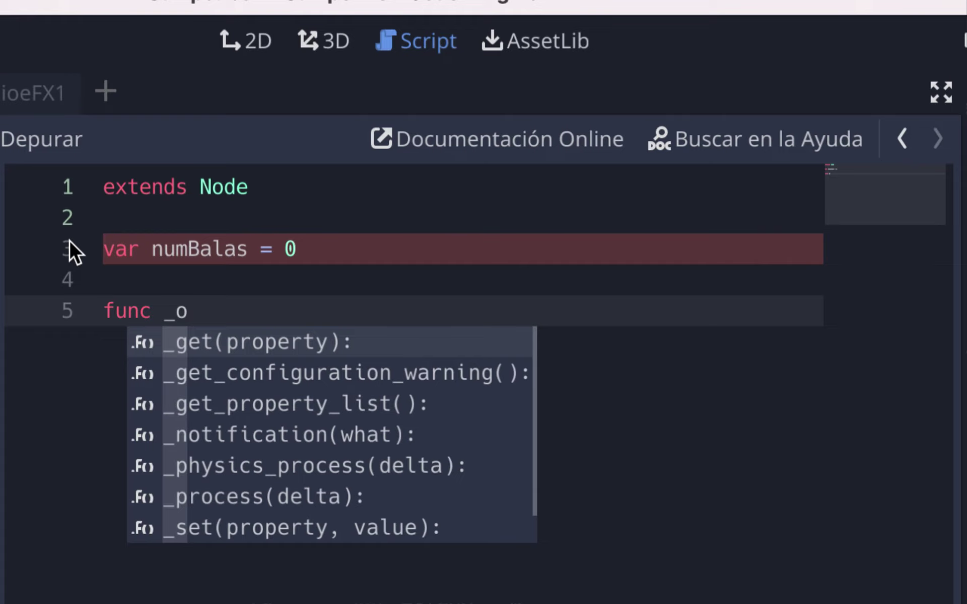
pyautogui.press('BackSpace')
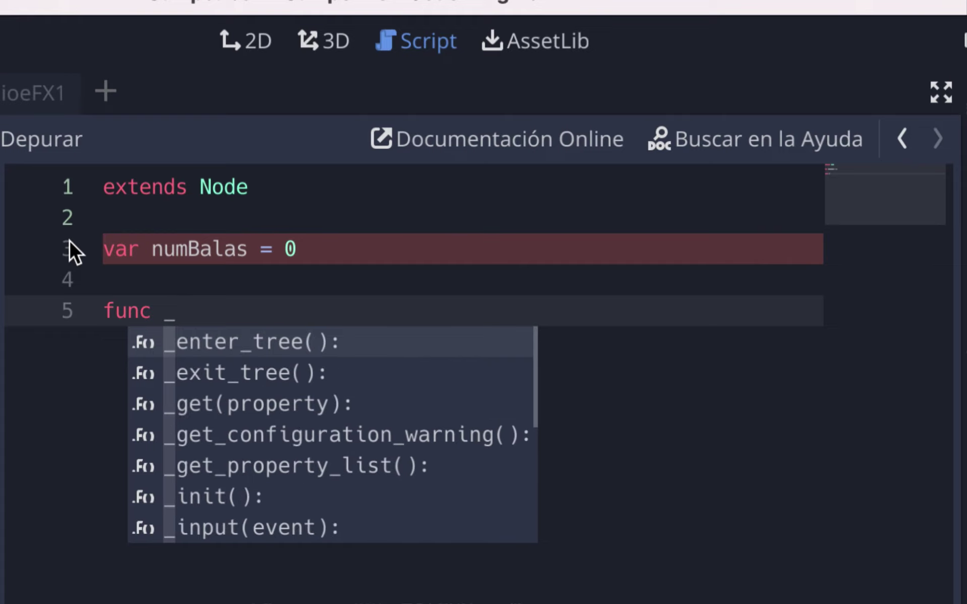
pyautogui.write('RE')
pyautogui.press('Return')
pyautogui.press('Return')
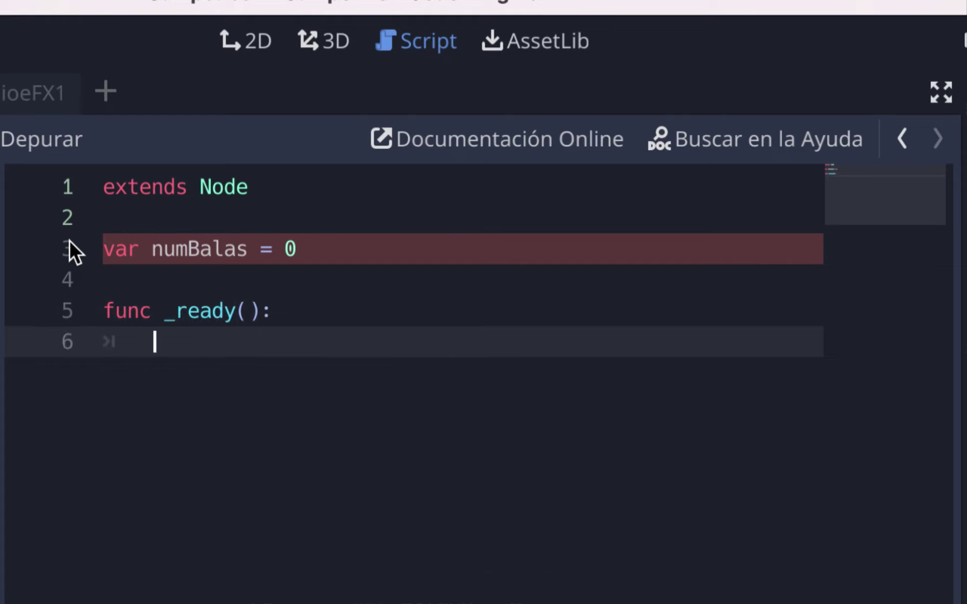
pyautogui.write('NUM')
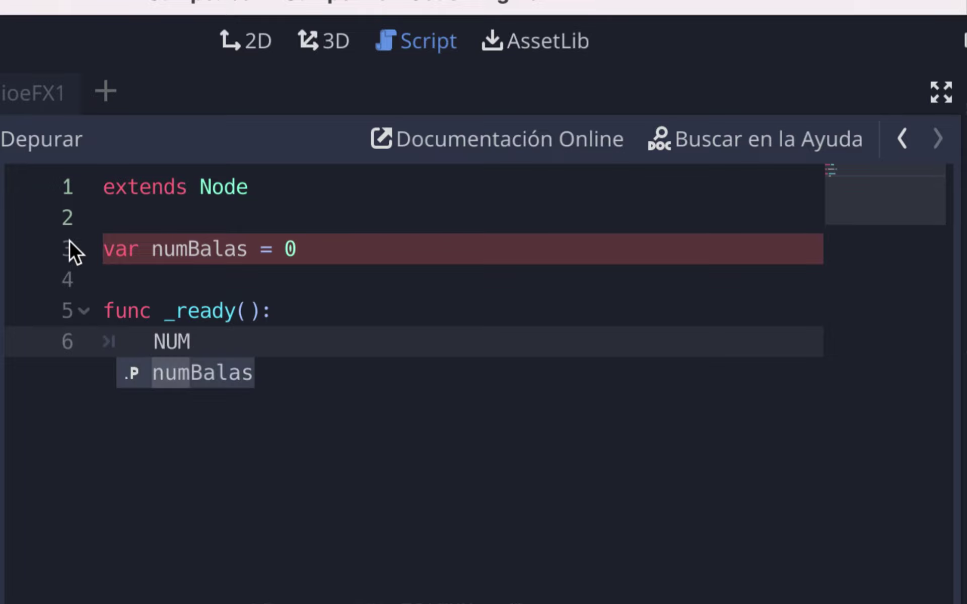
pyautogui.press('BackSpace')
pyautogui.press('Down')
pyautogui.press('Return')
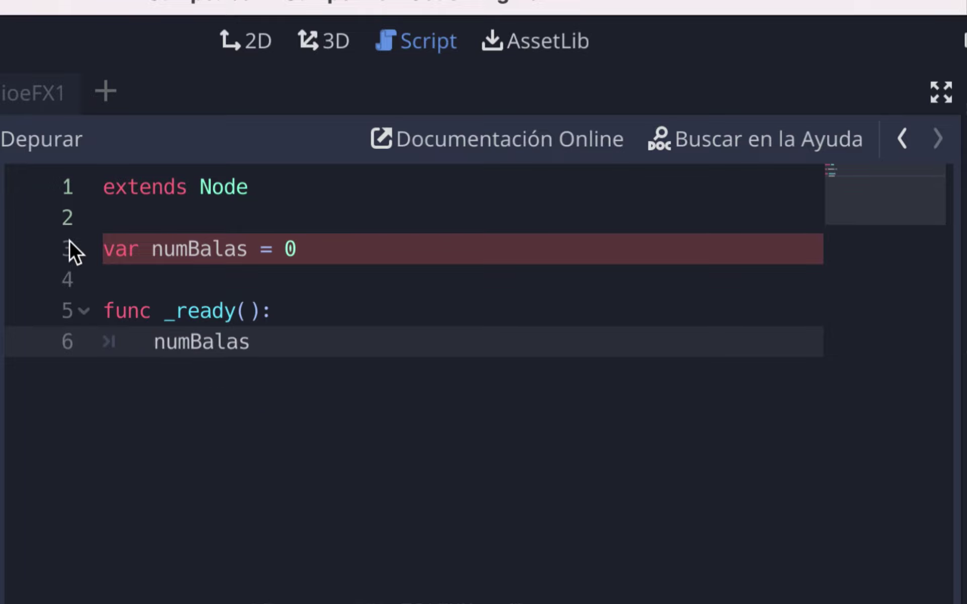
pyautogui.write(' = 10')
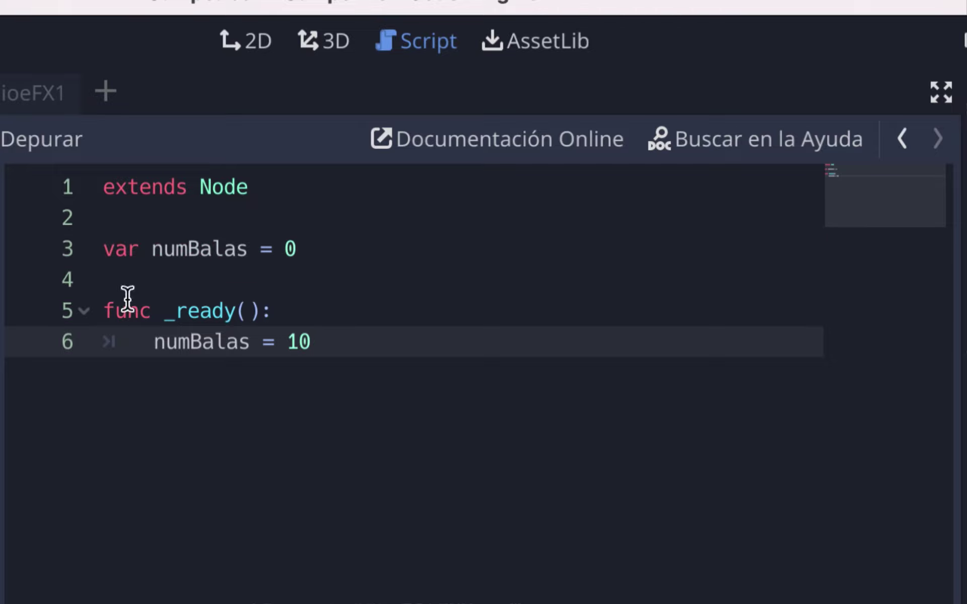
pyautogui.click(283, 255)
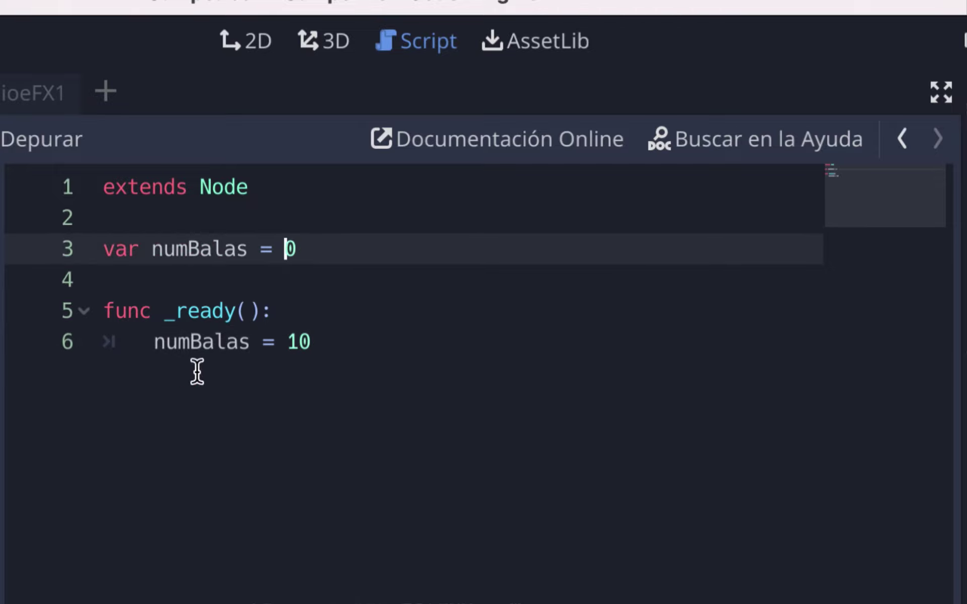
pyautogui.hotkey('ctrl', 's')
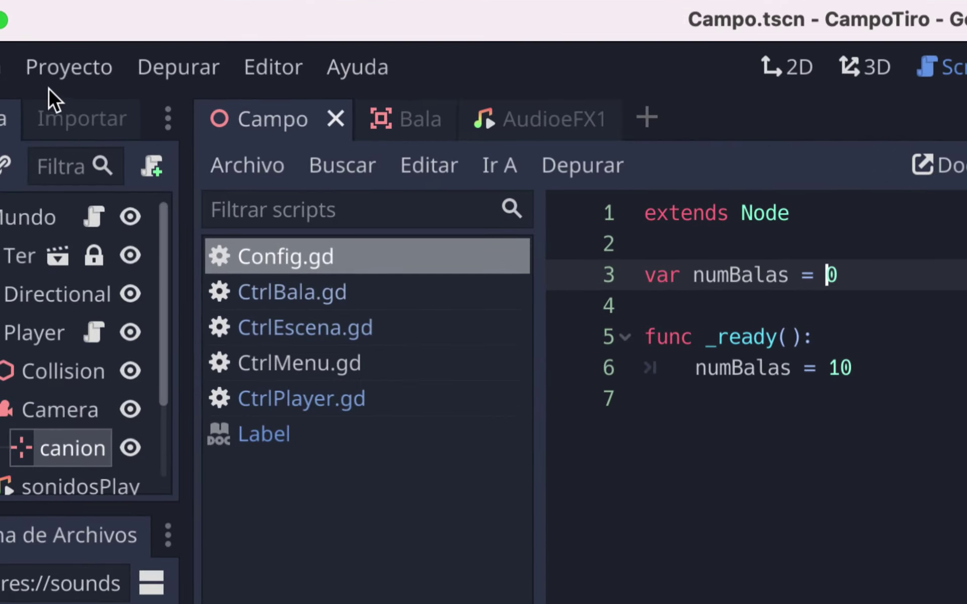
# Add res://Config.gd in Project Settings' AutoLoad tab as global Config, then close.
pyautogui.click(56, 74)
pyautogui.click(54, 106)
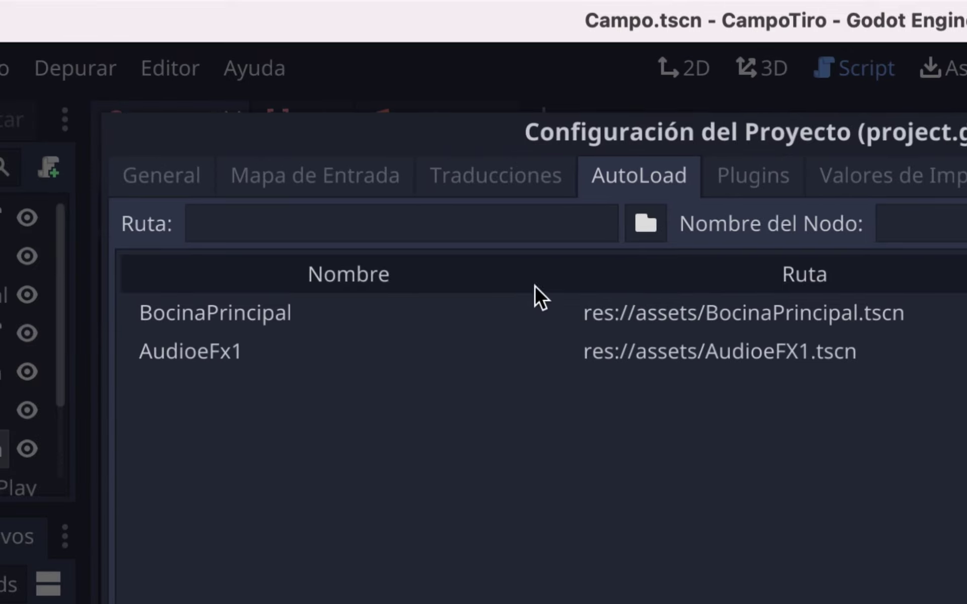
pyautogui.click(628, 229)
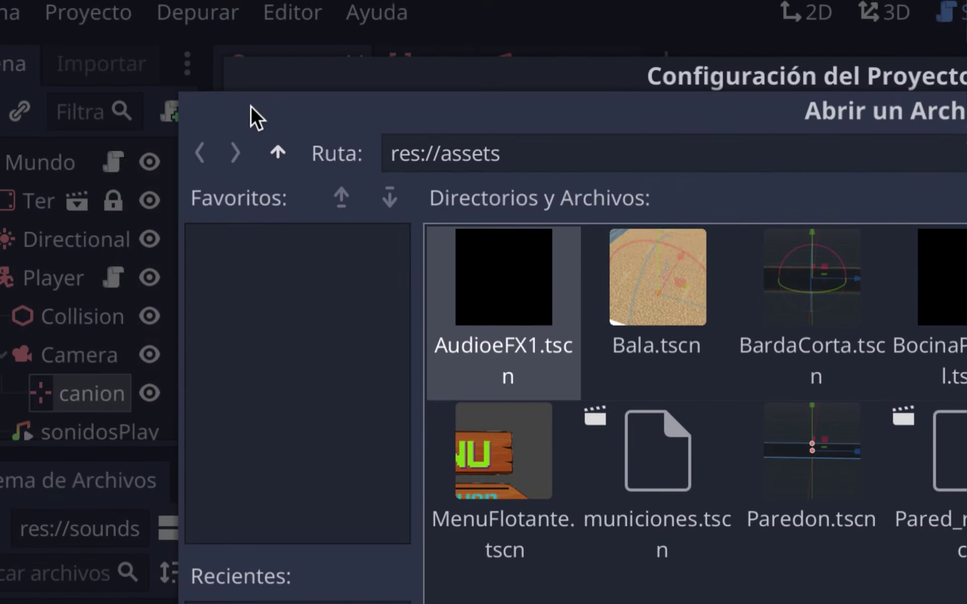
pyautogui.click(274, 156)
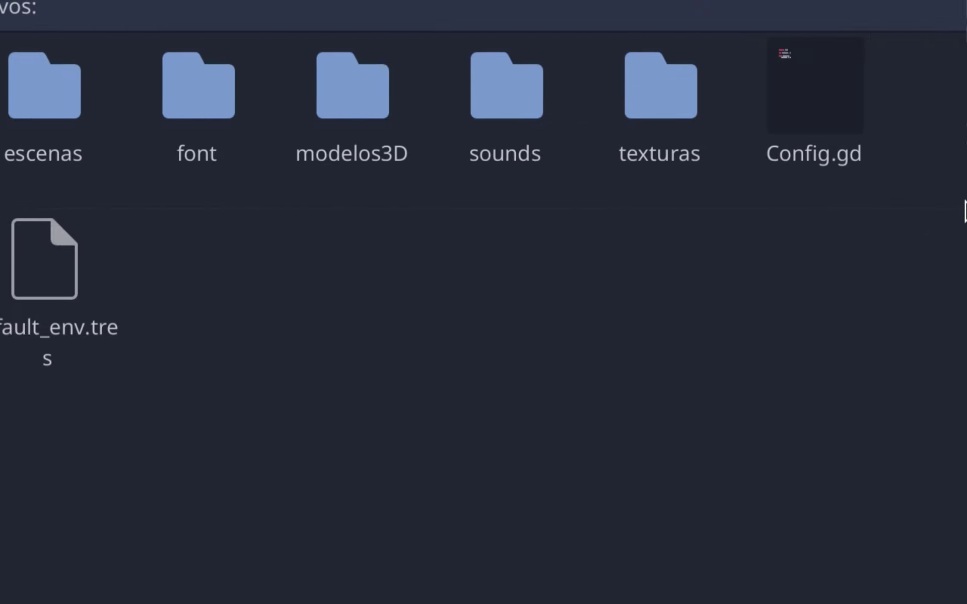
pyautogui.doubleClick(827, 107)
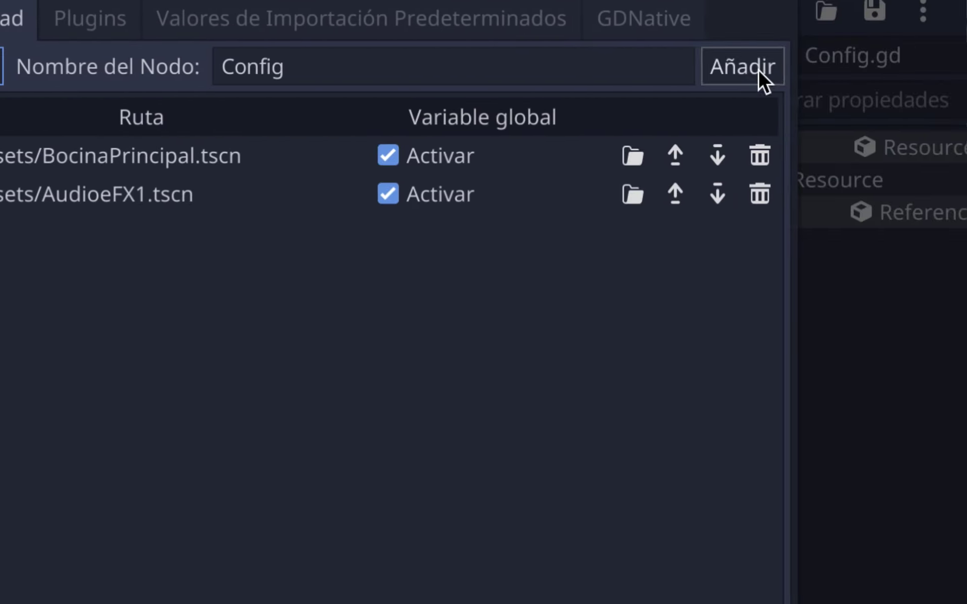
pyautogui.click(757, 71)
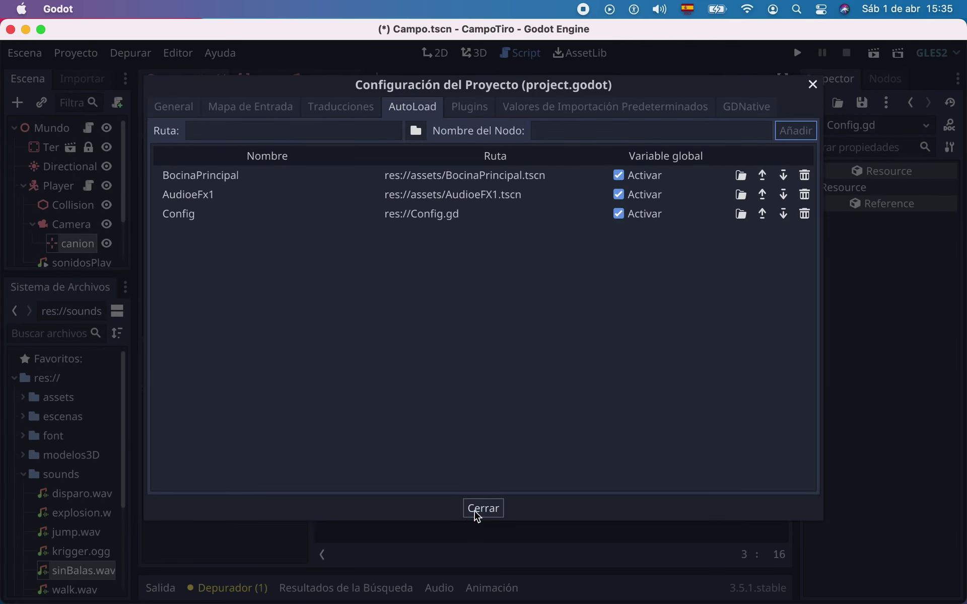
pyautogui.click(473, 512)
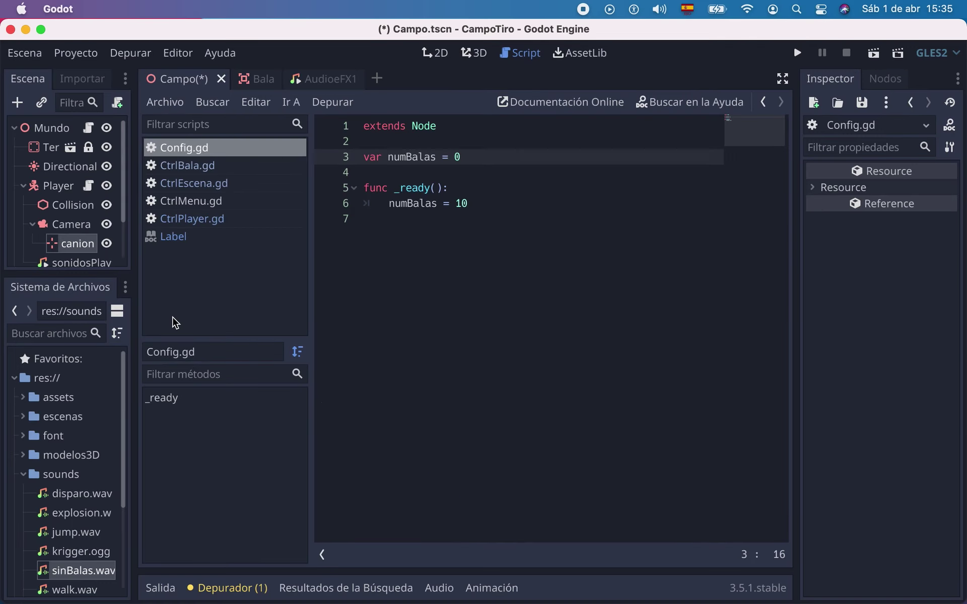
# Enlarge the scene tree, select Mundo, and search the new-node dialog for 'LAB'.
pyautogui.click(32, 224)
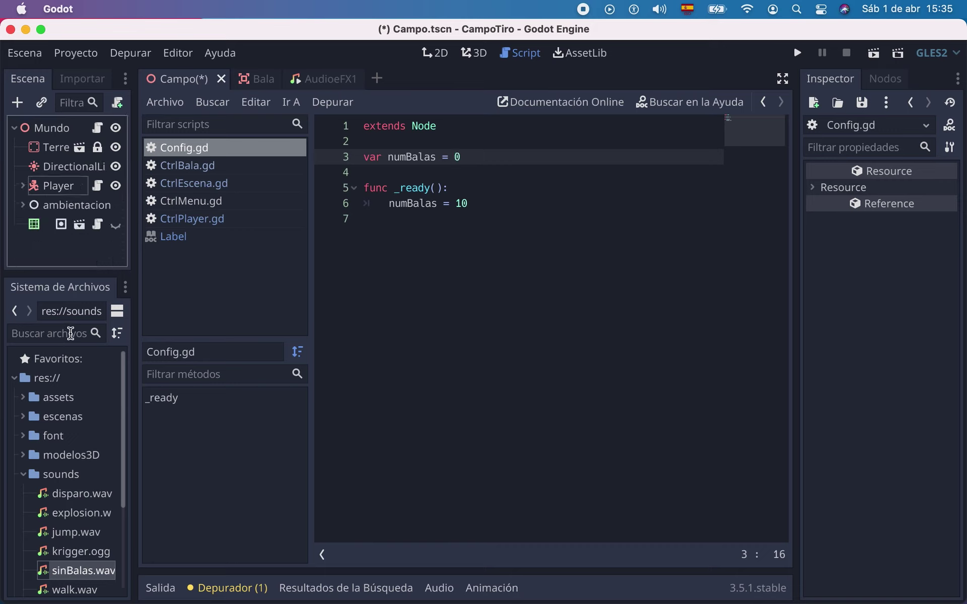
pyautogui.moveTo(68, 275); pyautogui.dragTo(65, 387)
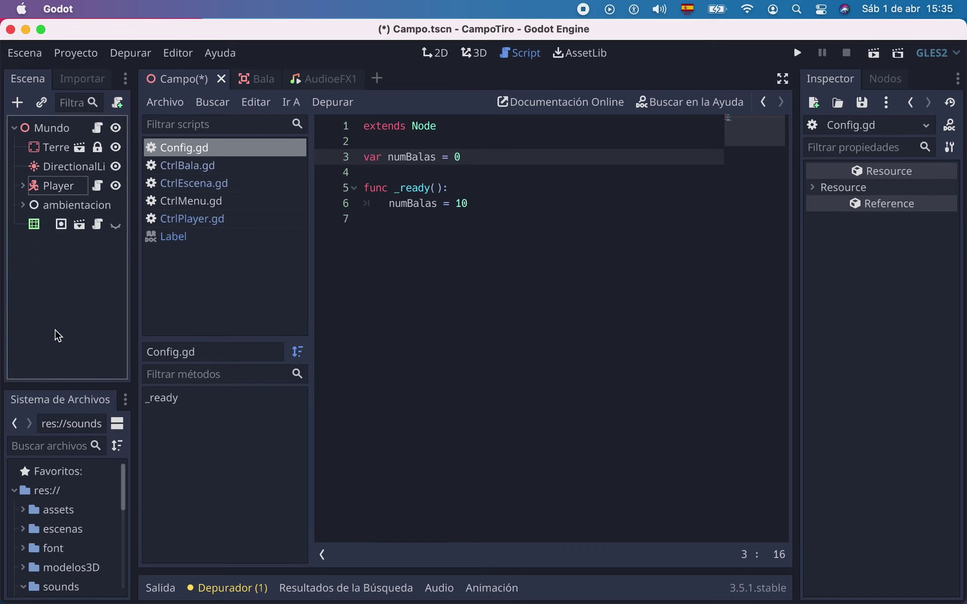
pyautogui.click(56, 131)
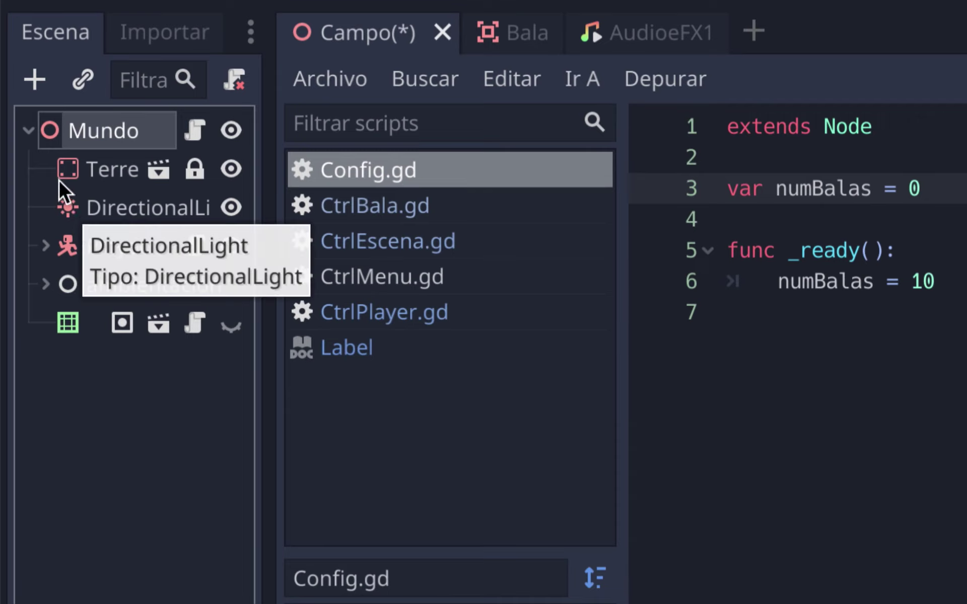
pyautogui.click(33, 80)
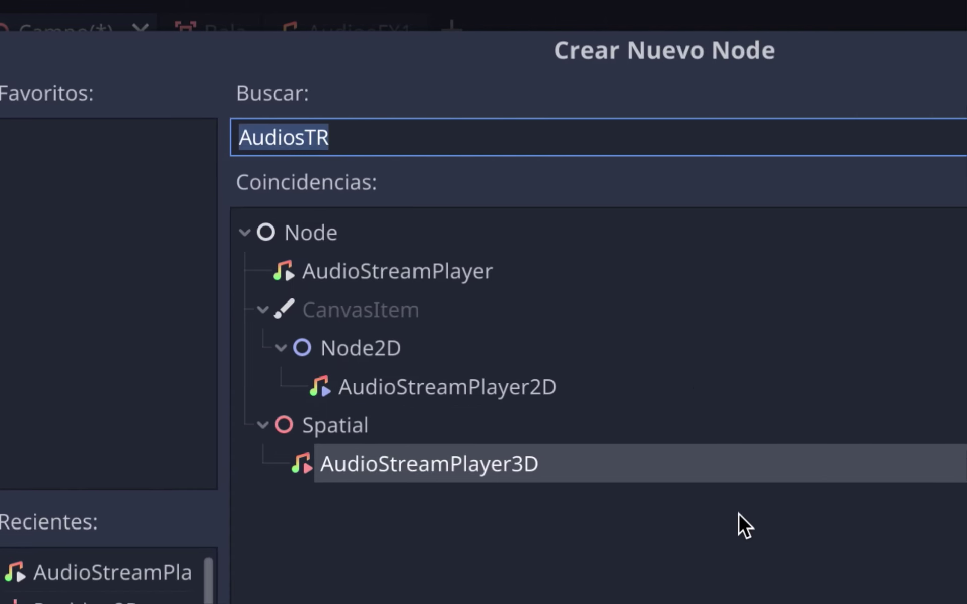
pyautogui.write('L')
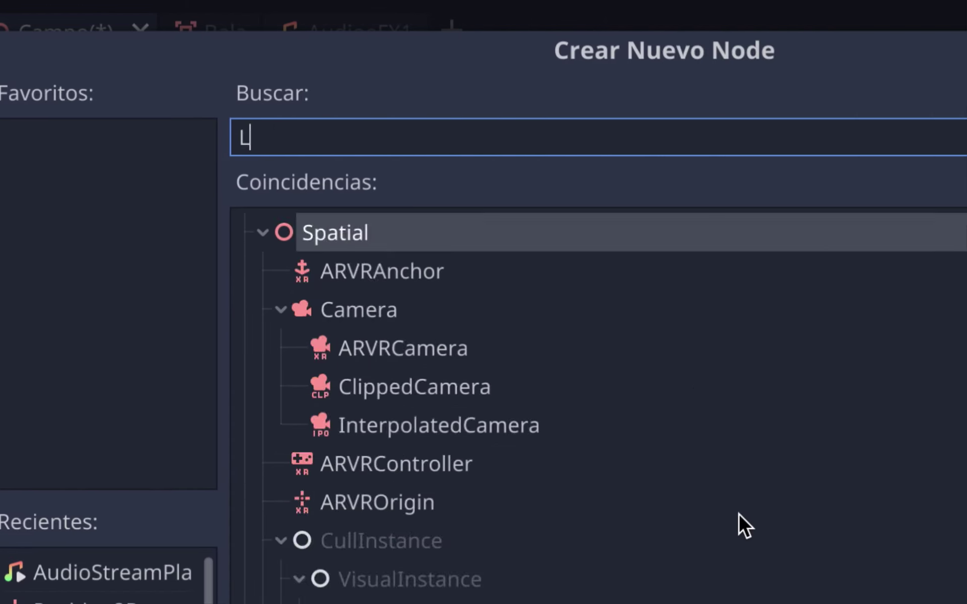
pyautogui.write('AB')
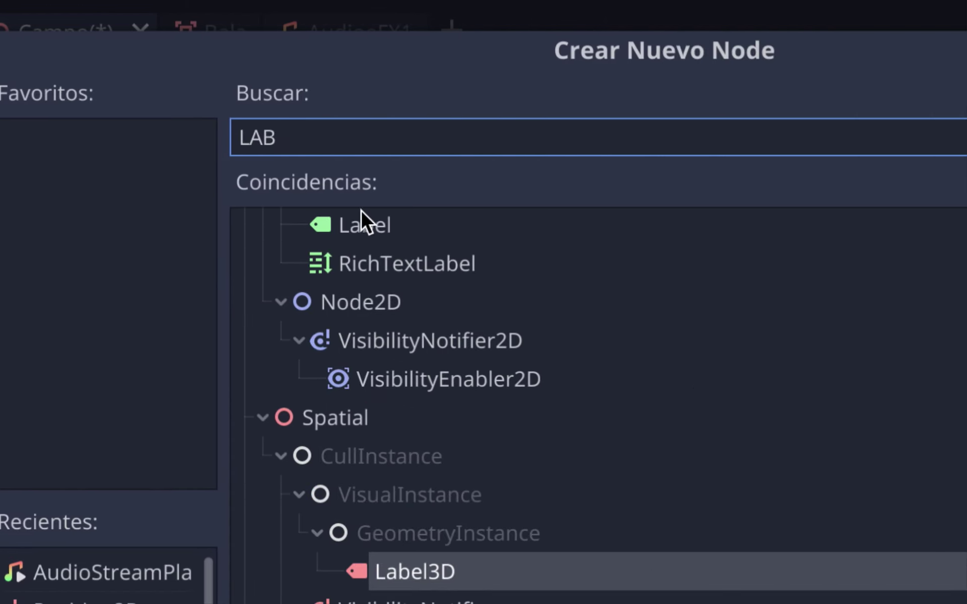
# Add a Label child to Mundo and rename it from Label to indicadorBalas.
pyautogui.doubleClick(349, 235)
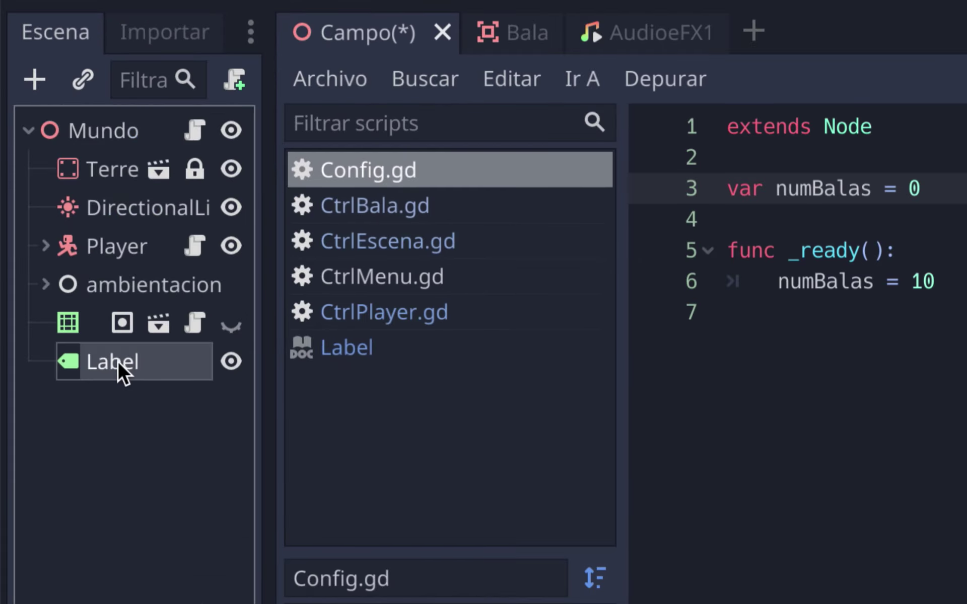
pyautogui.click(117, 360)
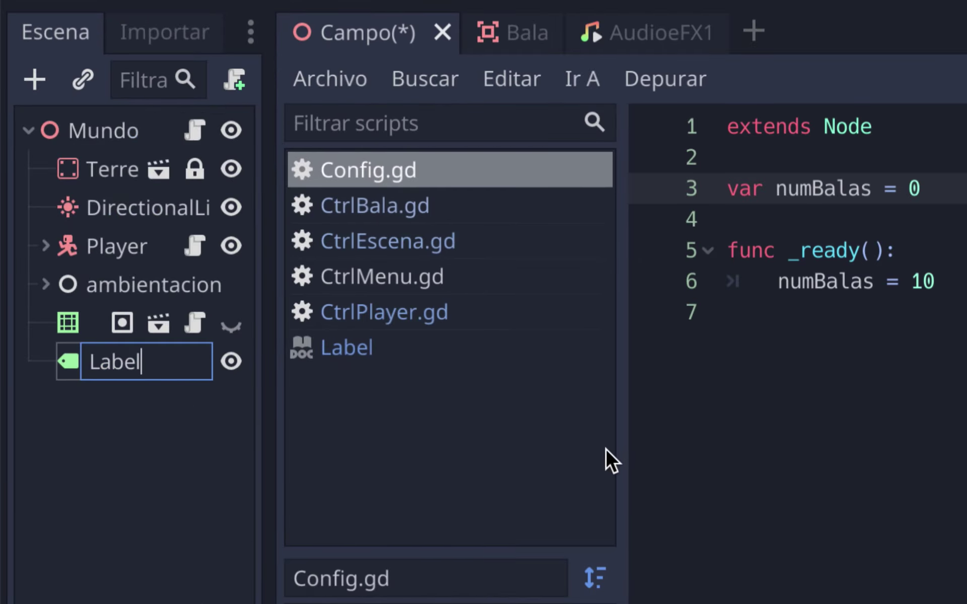
pyautogui.press('BackSpace')
pyautogui.press('BackSpace')
pyautogui.press('BackSpace')
pyautogui.press('BackSpace')
pyautogui.press('BackSpace')
pyautogui.write('indic')
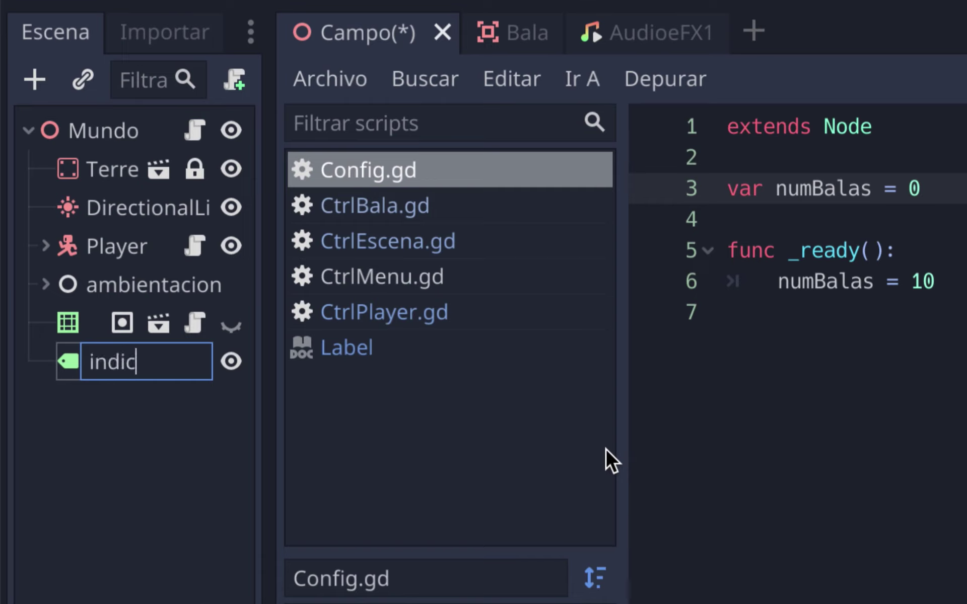
pyautogui.write('adorN')
pyautogui.press('BackSpace')
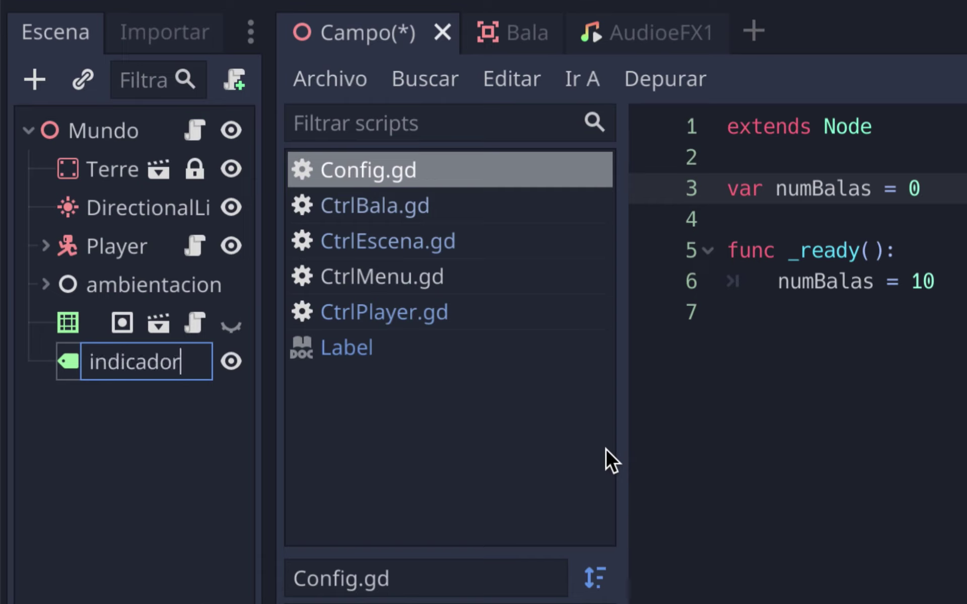
pyautogui.write('Balas')
pyautogui.press('Return')
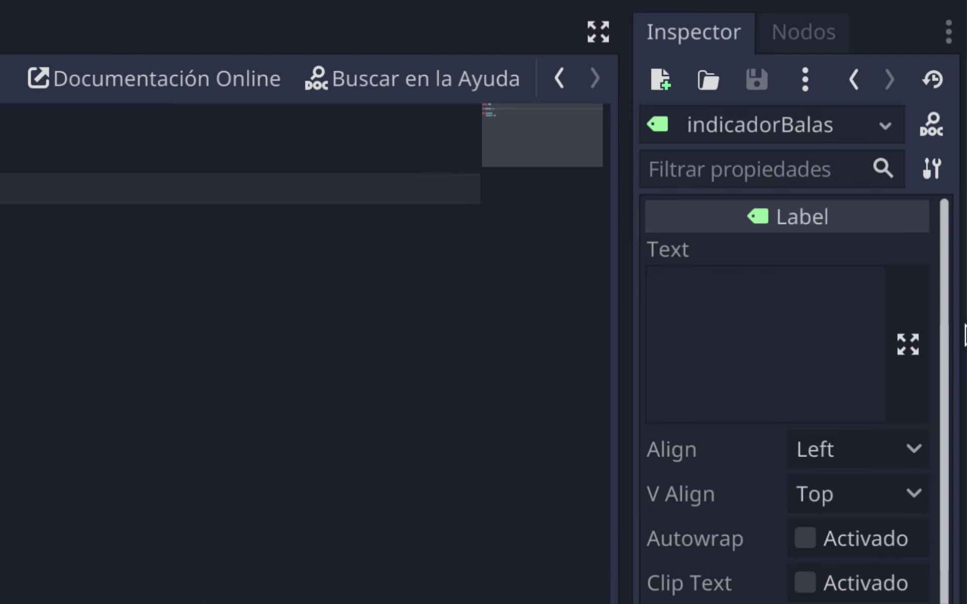
# Enter 'Balas: 0' in the label's Text property, then reselect indicadorBalas.
pyautogui.click(720, 274)
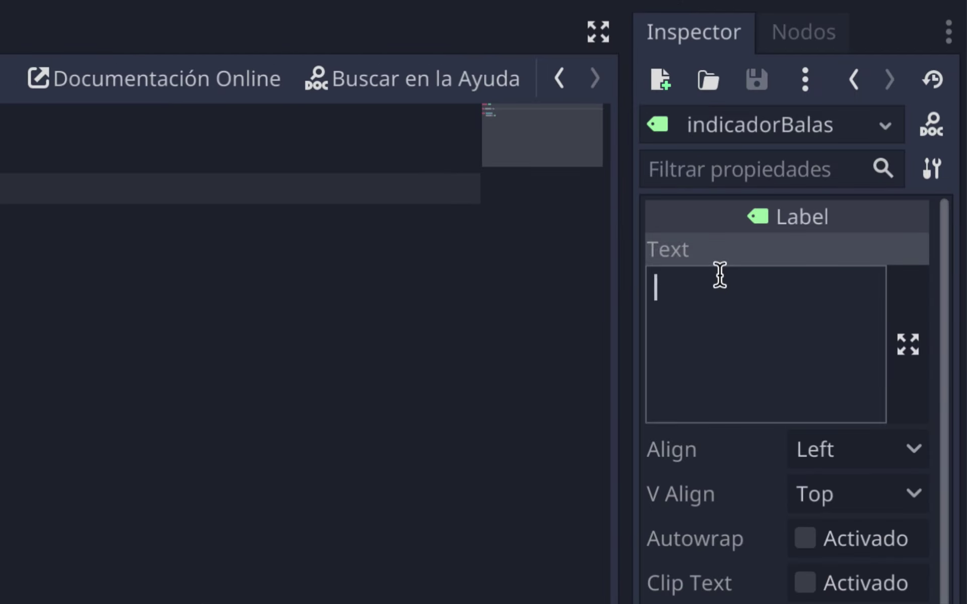
pyautogui.write('Balas')
pyautogui.press('BackSpace')
pyautogui.write('as')
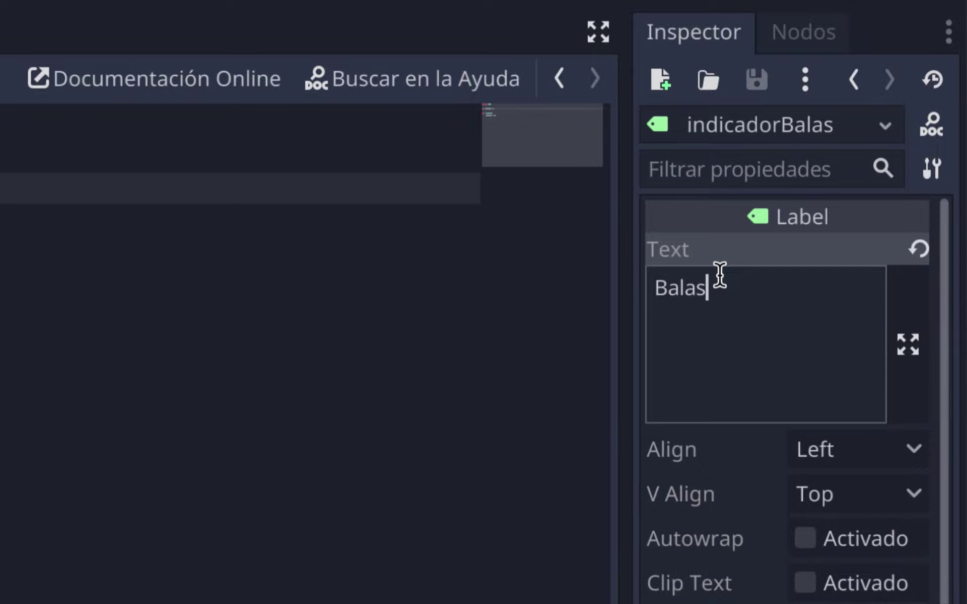
pyautogui.write(': 0')
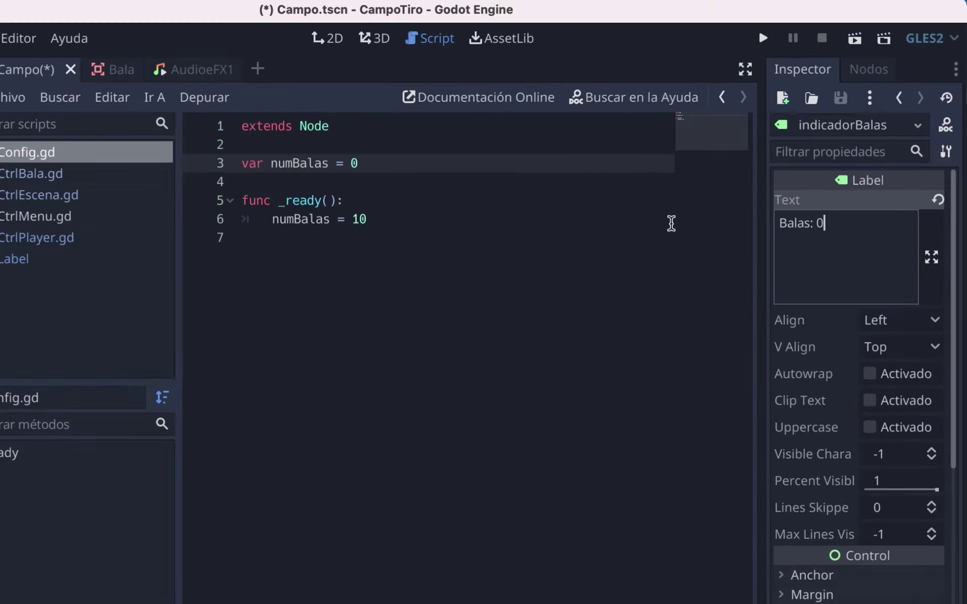
pyautogui.click(87, 275)
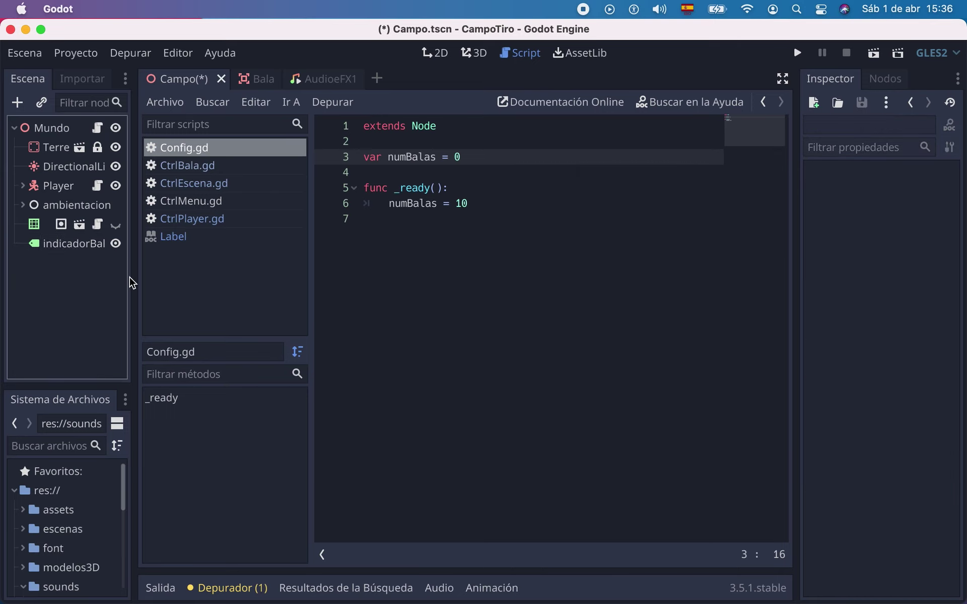
pyautogui.click(68, 247)
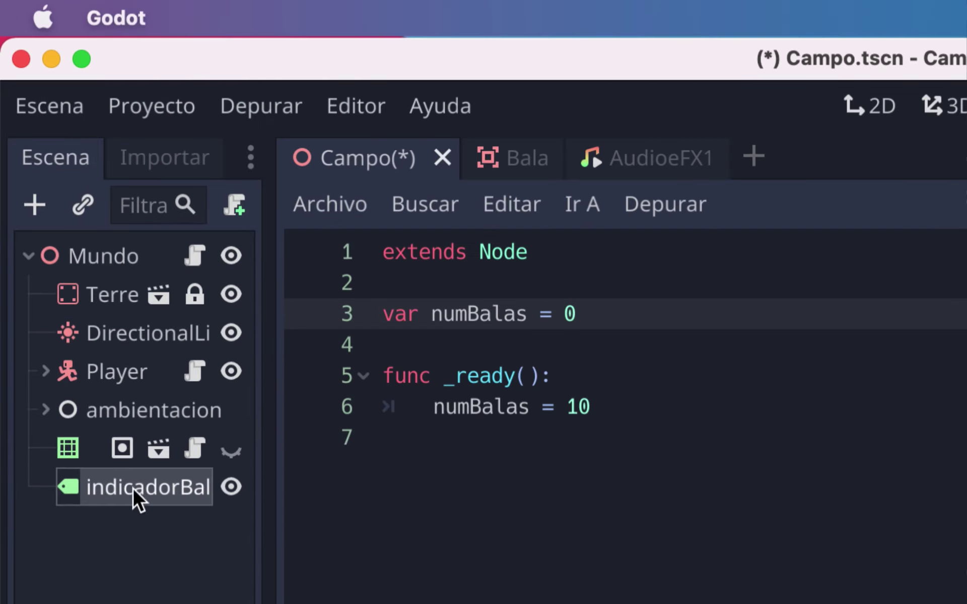
# In the Node dock's Groups tab, add the label to the group 'indicadorBalas'.
pyautogui.click(803, 162)
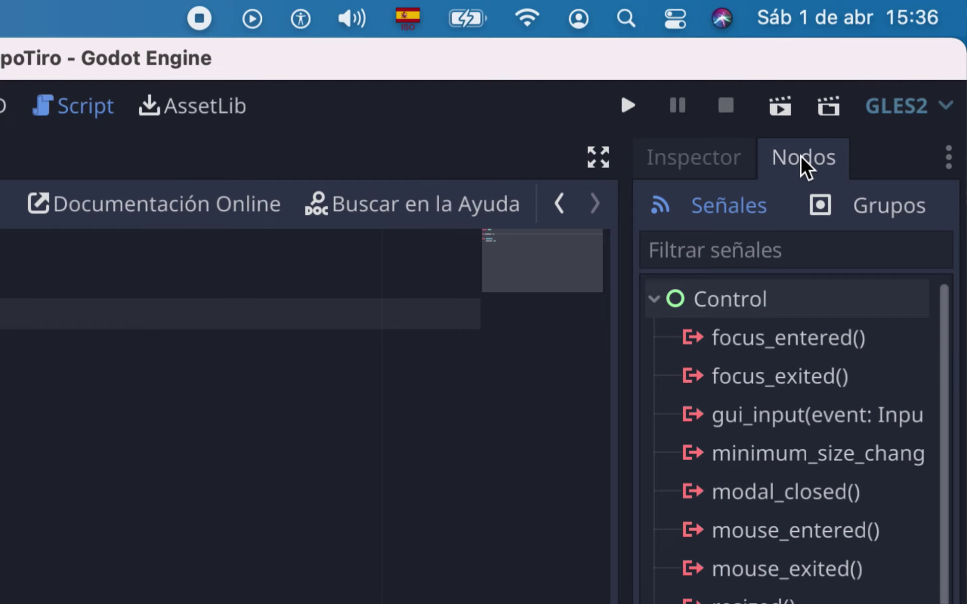
pyautogui.click(888, 219)
pyautogui.click(765, 290)
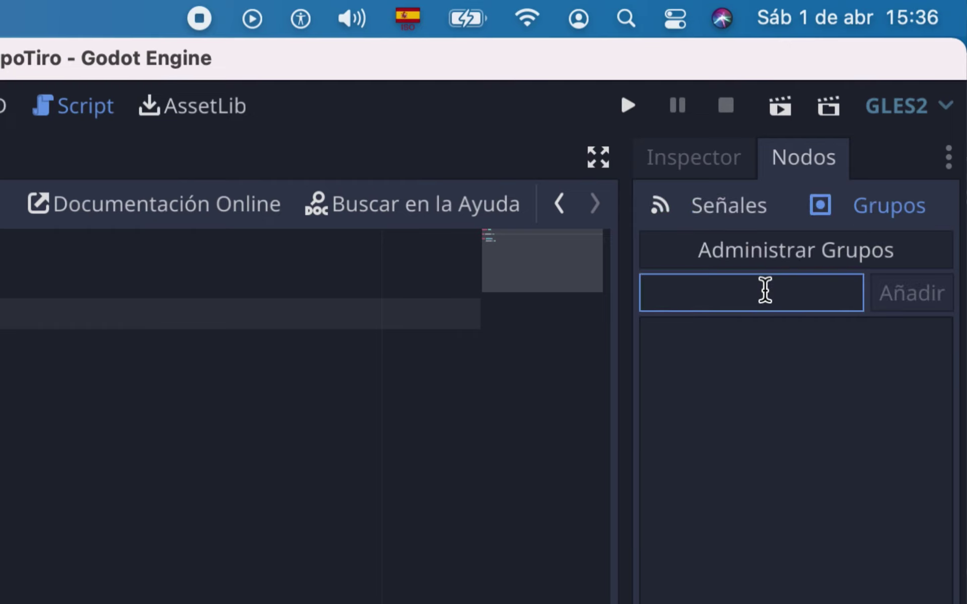
pyautogui.write('indica')
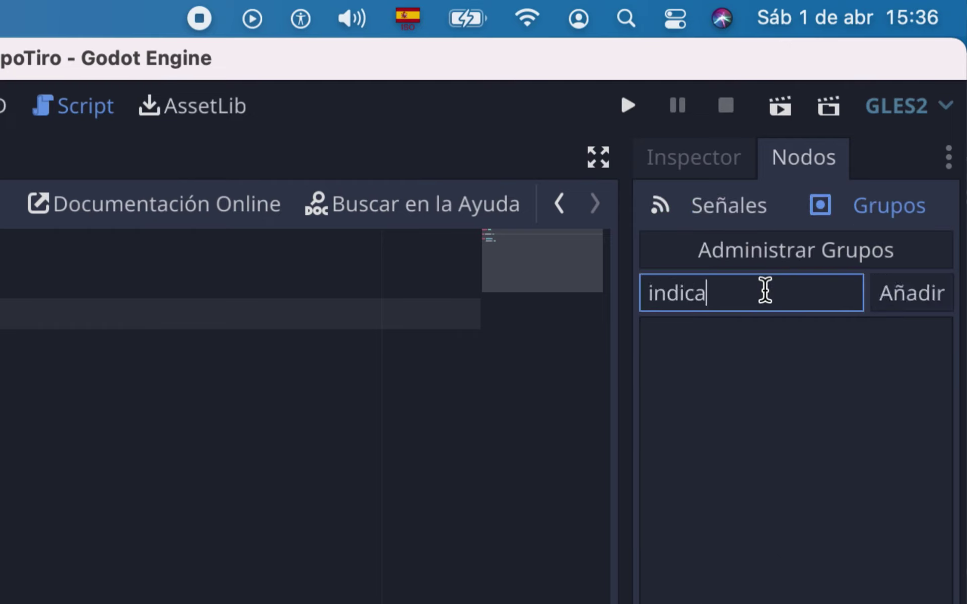
pyautogui.write('dorB')
pyautogui.write('alas')
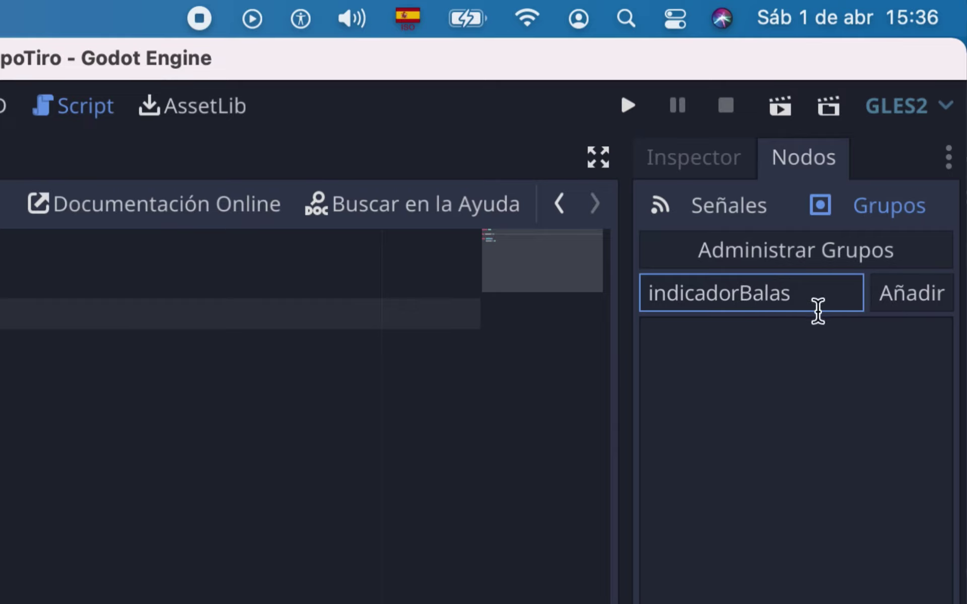
pyautogui.press('Return')
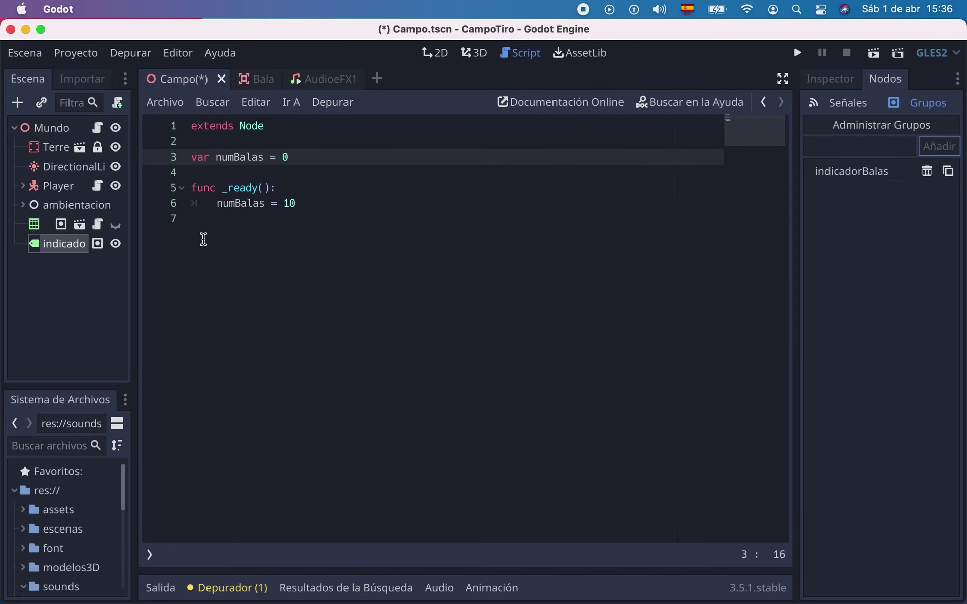
# Open the player's script and find the func _physics_process(delta) header.
pyautogui.click(97, 186)
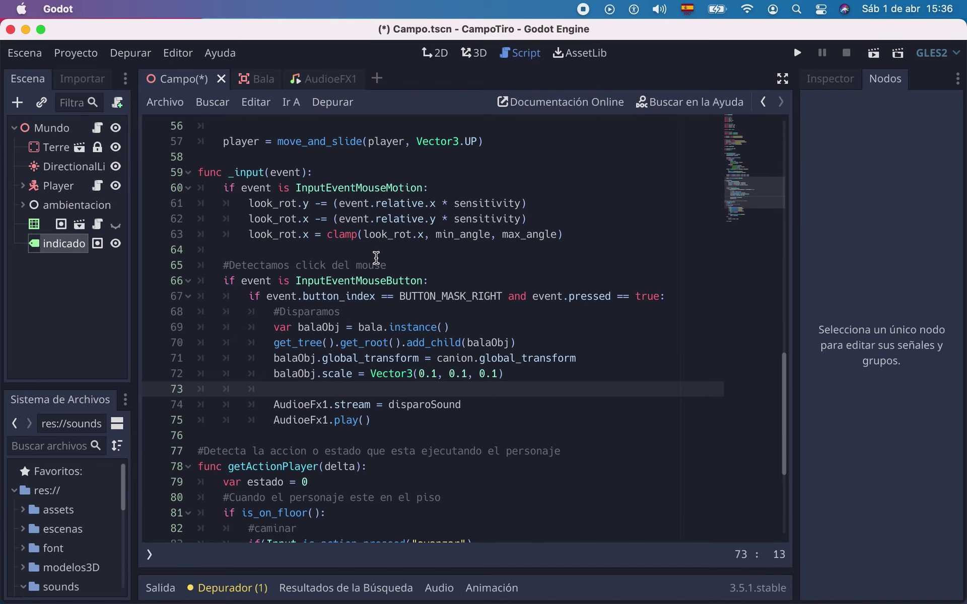
pyautogui.scroll(-1, 383, 279)
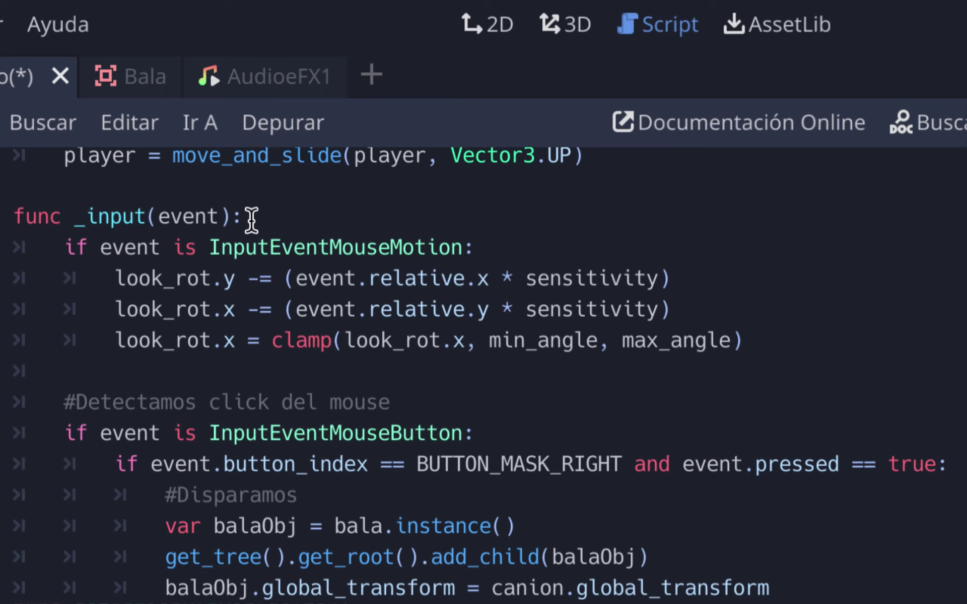
pyautogui.click(250, 220)
pyautogui.scroll(-4, 303, 276)
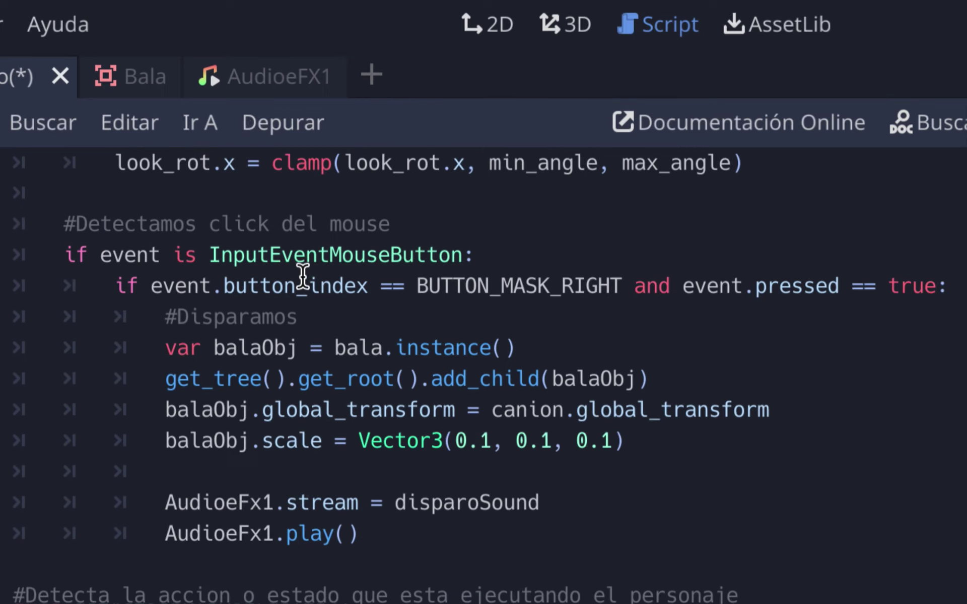
pyautogui.scroll(1, 303, 276)
pyautogui.scroll(-10, 304, 276)
pyautogui.scroll(2, 304, 276)
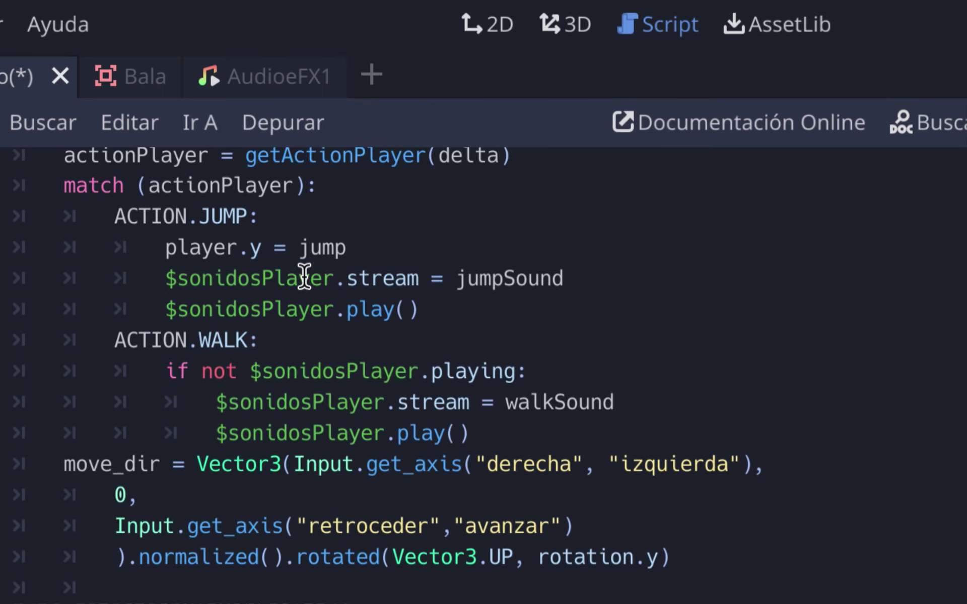
pyautogui.scroll(3, 305, 276)
pyautogui.scroll(3, 304, 276)
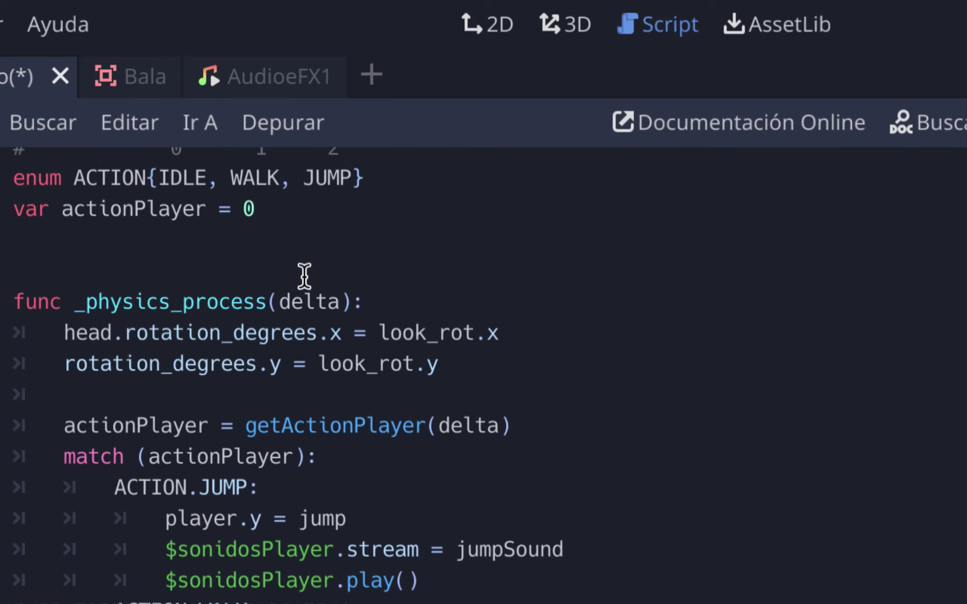
# Add the comment '#mostramos en pantalla le numero de balas' at the top of _physics_process.
pyautogui.click(375, 304)
pyautogui.press('Return')
pyautogui.press('Return')
pyautogui.press('Up')
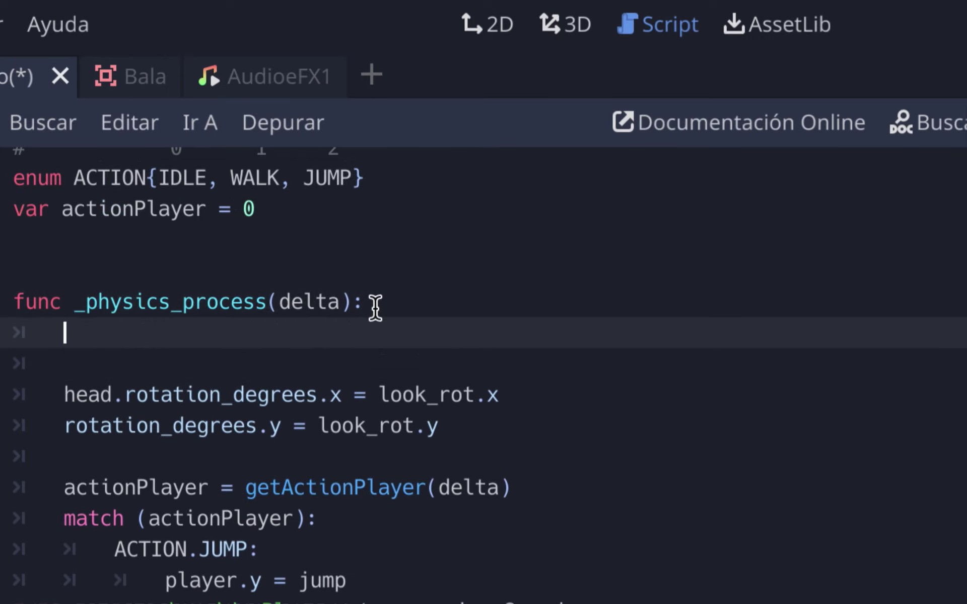
pyautogui.write('#mostramos en os')
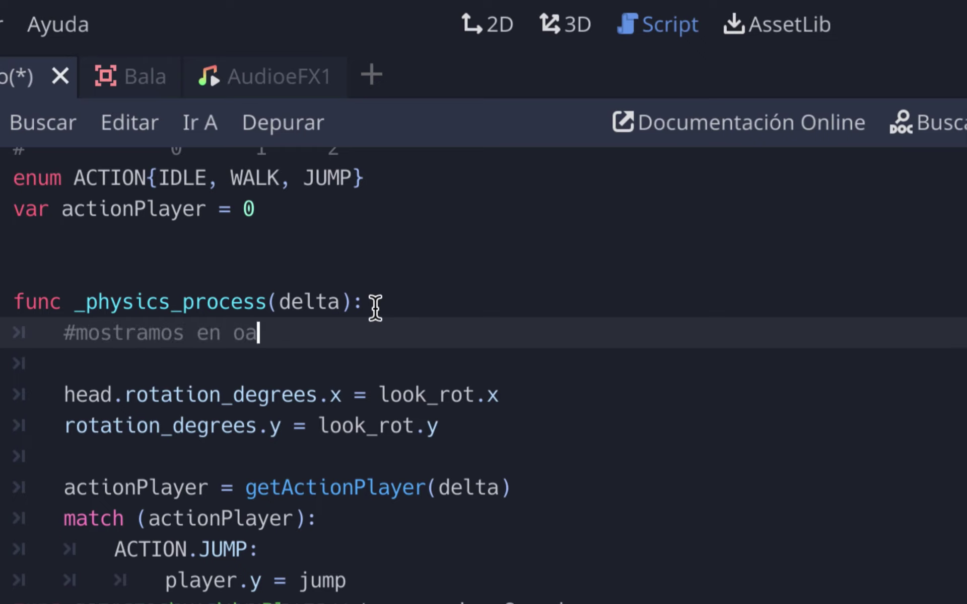
pyautogui.press('BackSpace')
pyautogui.press('BackSpace')
pyautogui.write('pantalla le numero de balas')
pyautogui.press('Return')
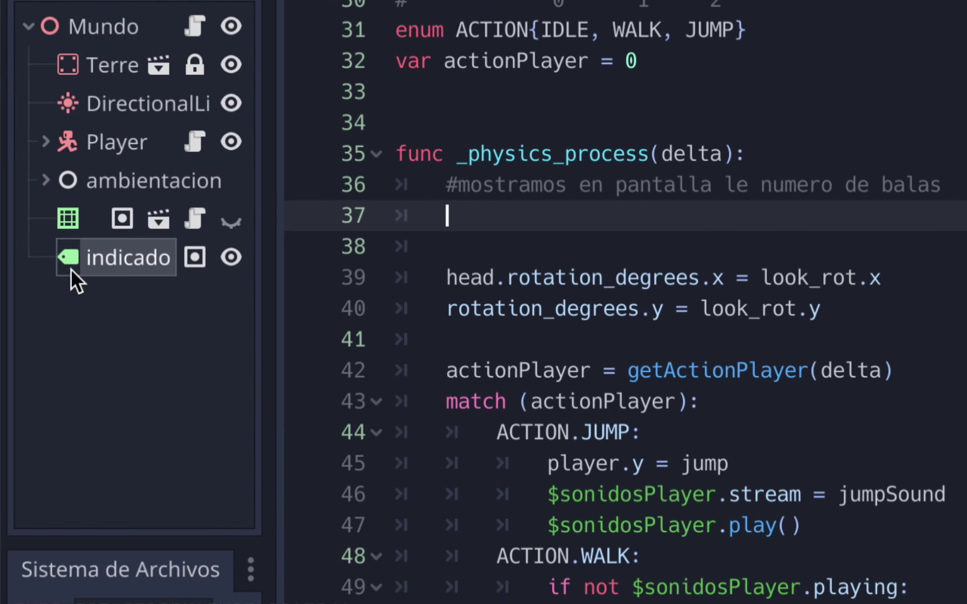
# Write get_tree().get_nodes_in_group("indicadorBalas") on line 37, checking the label's group name.
pyautogui.write('get')
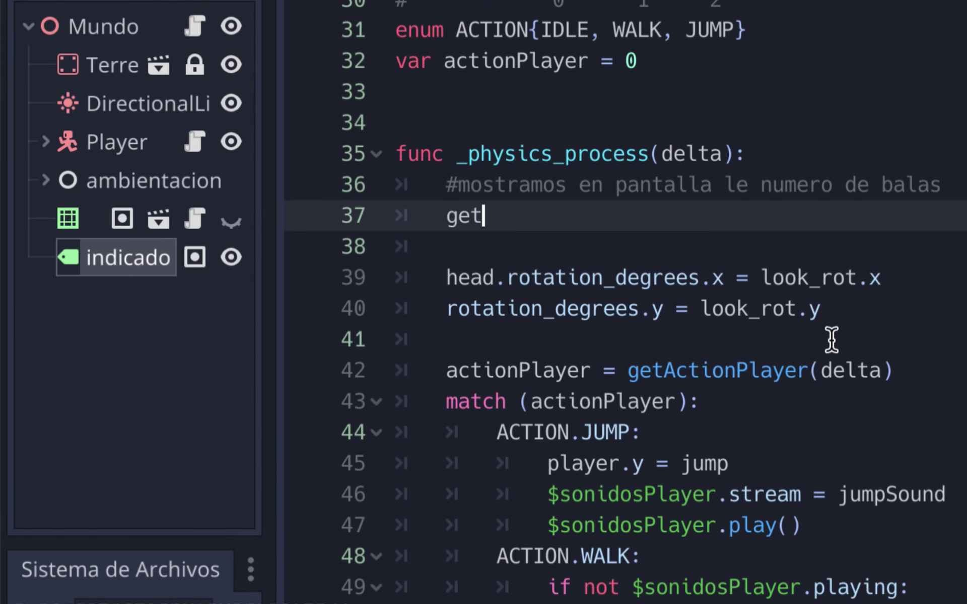
pyautogui.write('_t')
pyautogui.press('Return')
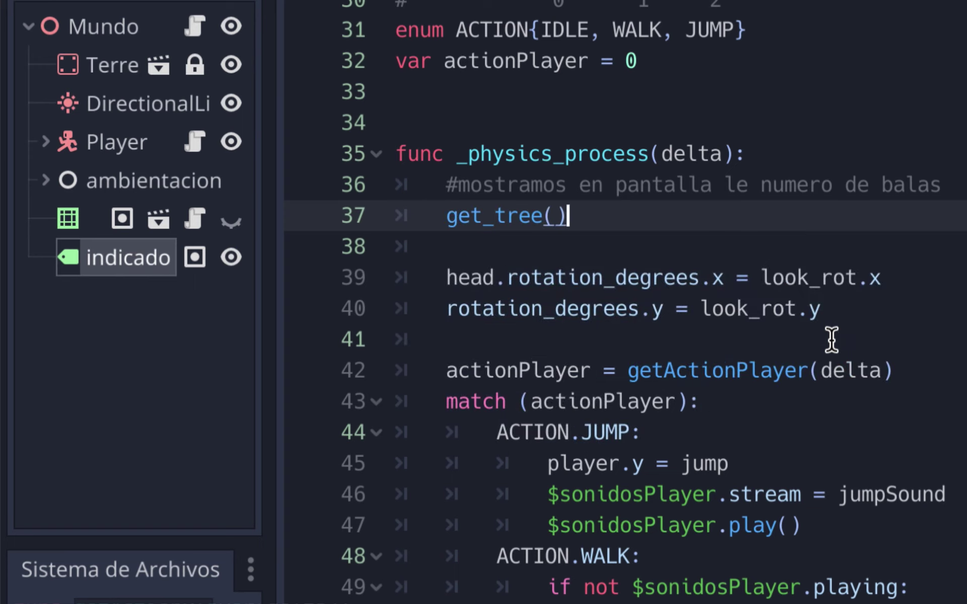
pyautogui.write('.get')
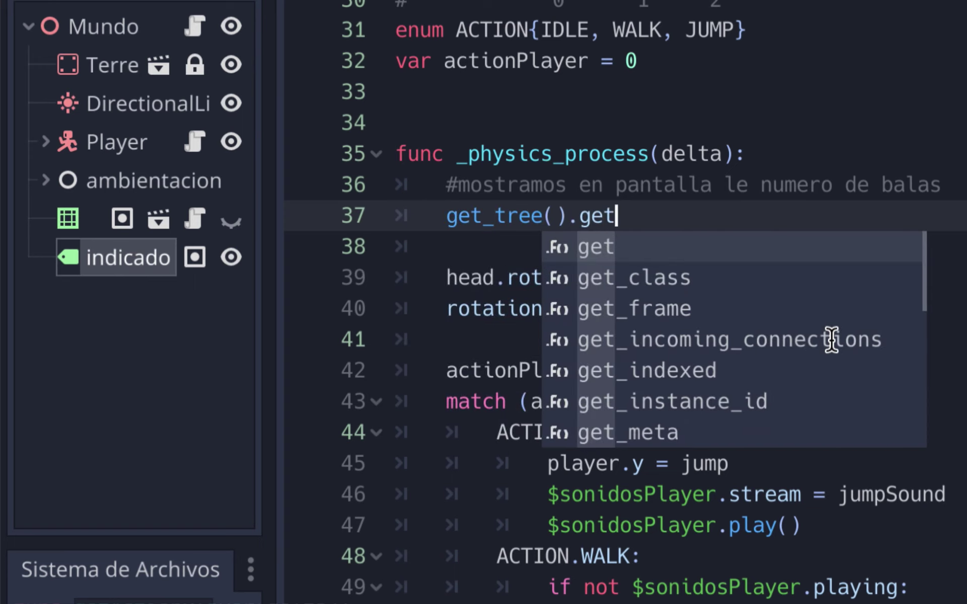
pyautogui.write('_')
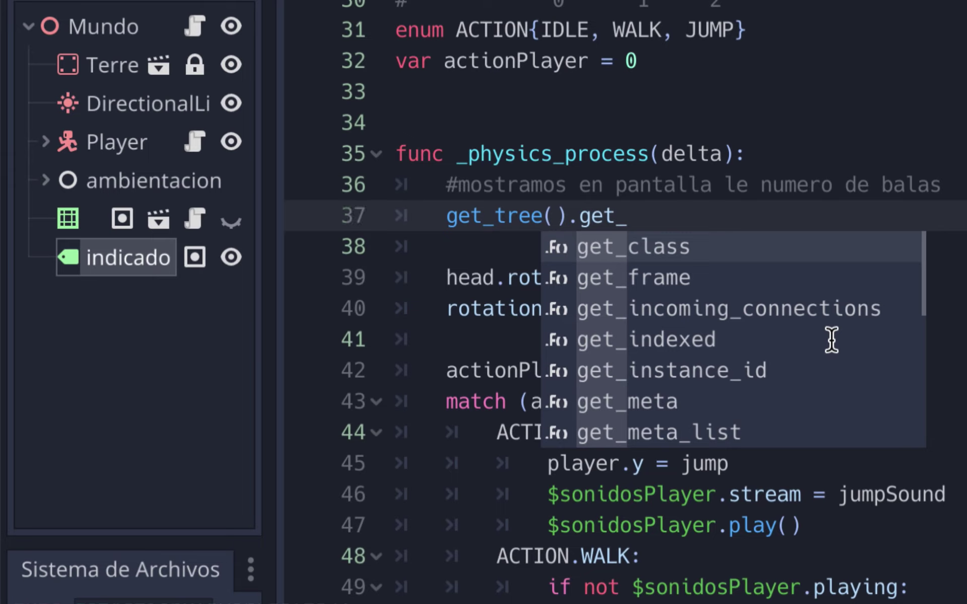
pyautogui.write('node')
pyautogui.press('Down')
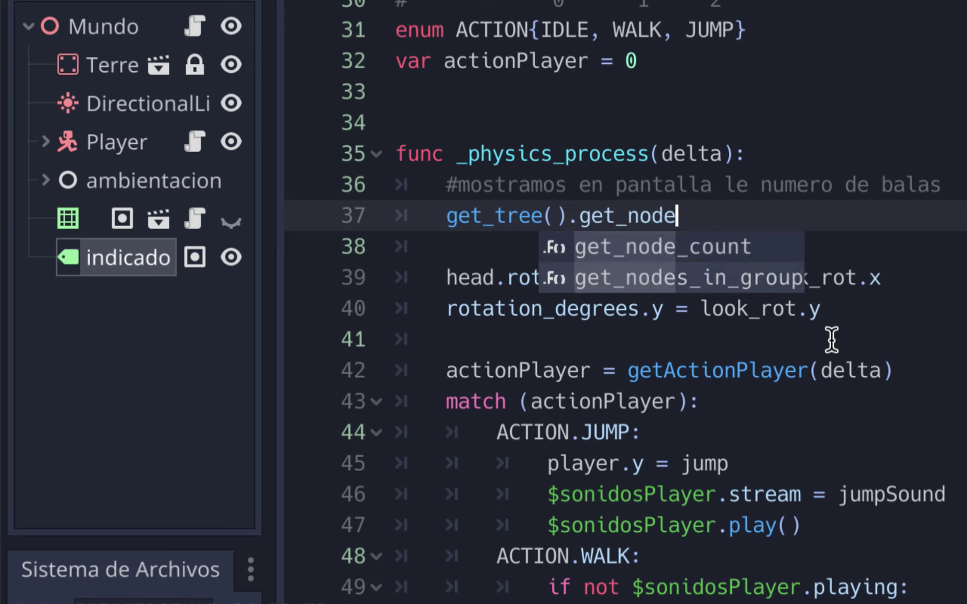
pyautogui.press('Return')
pyautogui.write('"')
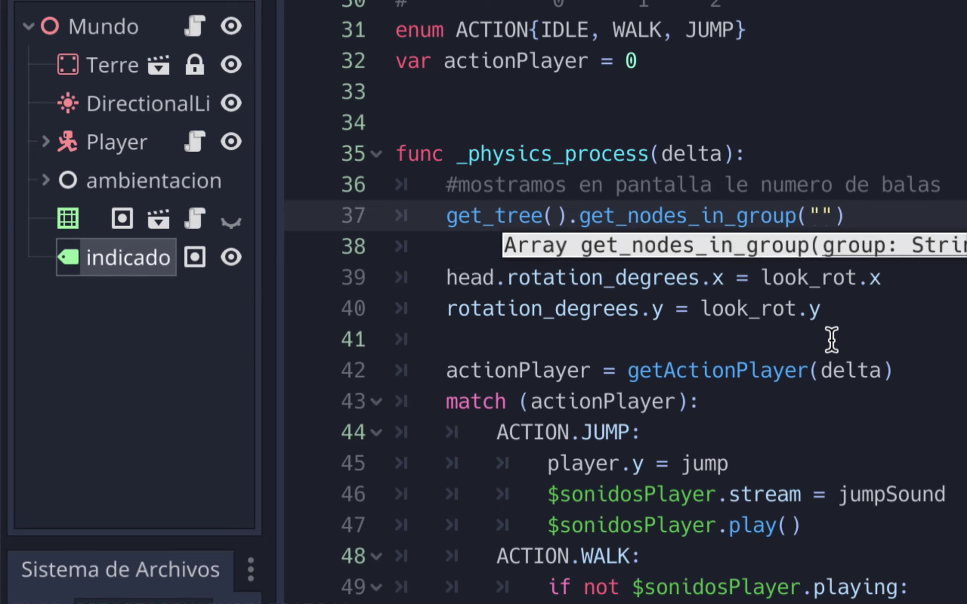
pyautogui.write('indicadorB')
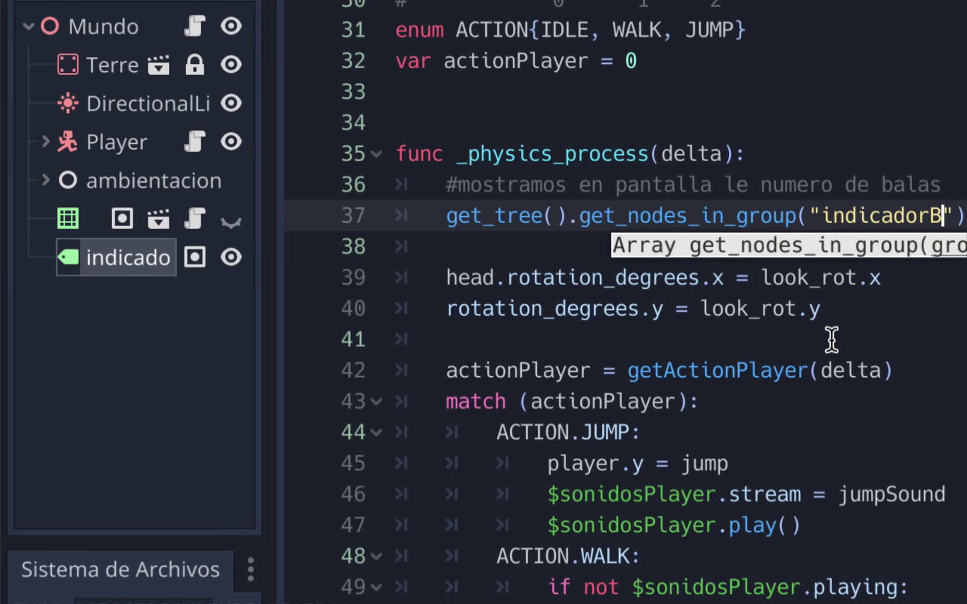
pyautogui.write('al')
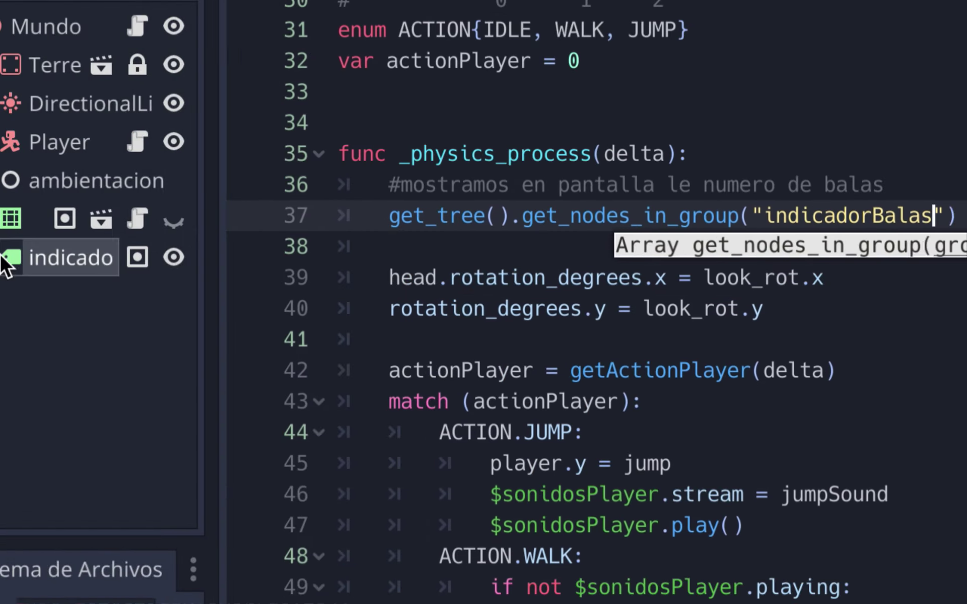
pyautogui.click(194, 258)
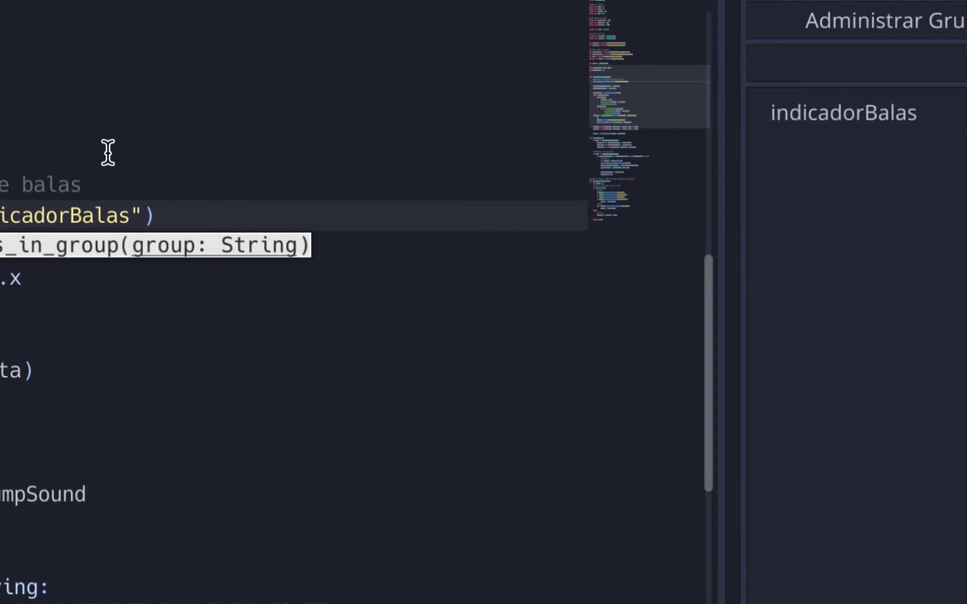
# Extend line 37 with [0].text = "Balas: " + Config.numBalas.
pyautogui.click(255, 221)
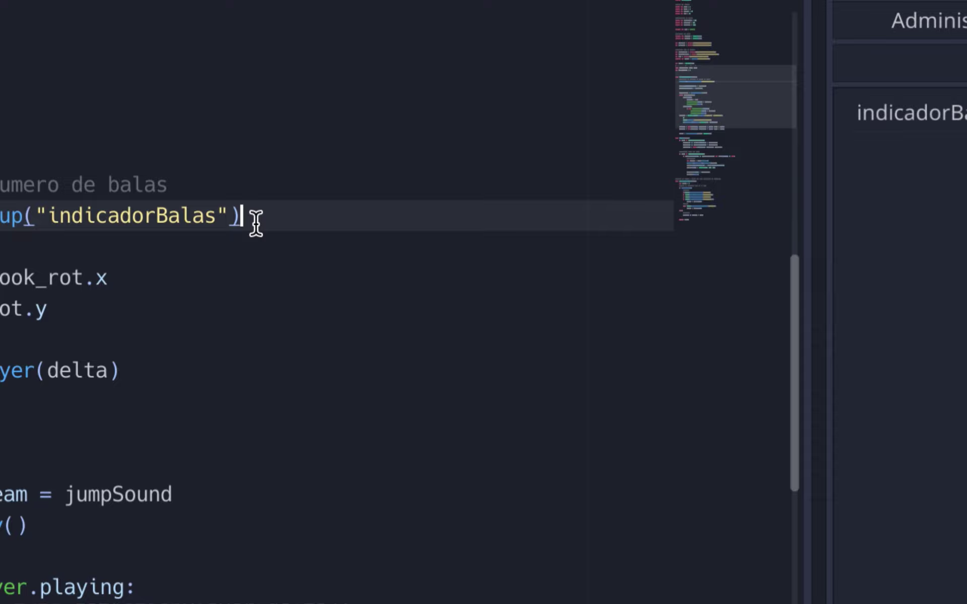
pyautogui.write('[]')
pyautogui.write('0')
pyautogui.press('Right')
pyautogui.write('.te')
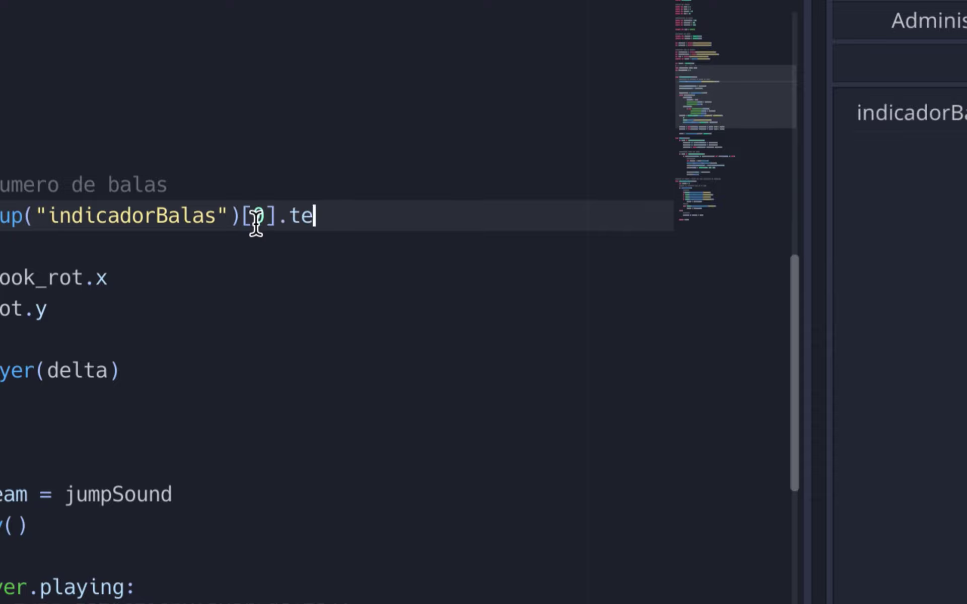
pyautogui.write('xt = ')
pyautogui.write('"')
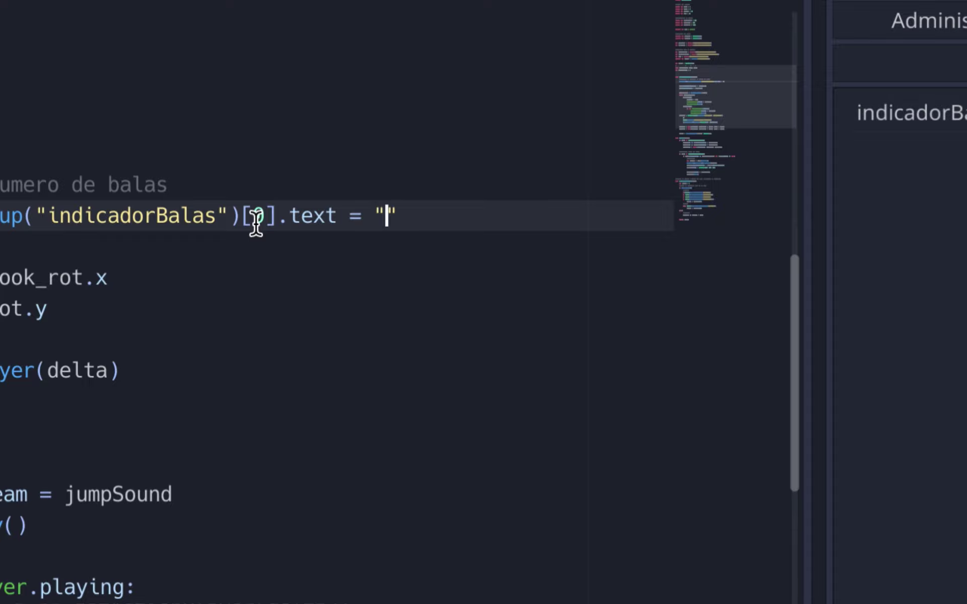
pyautogui.write('Balas')
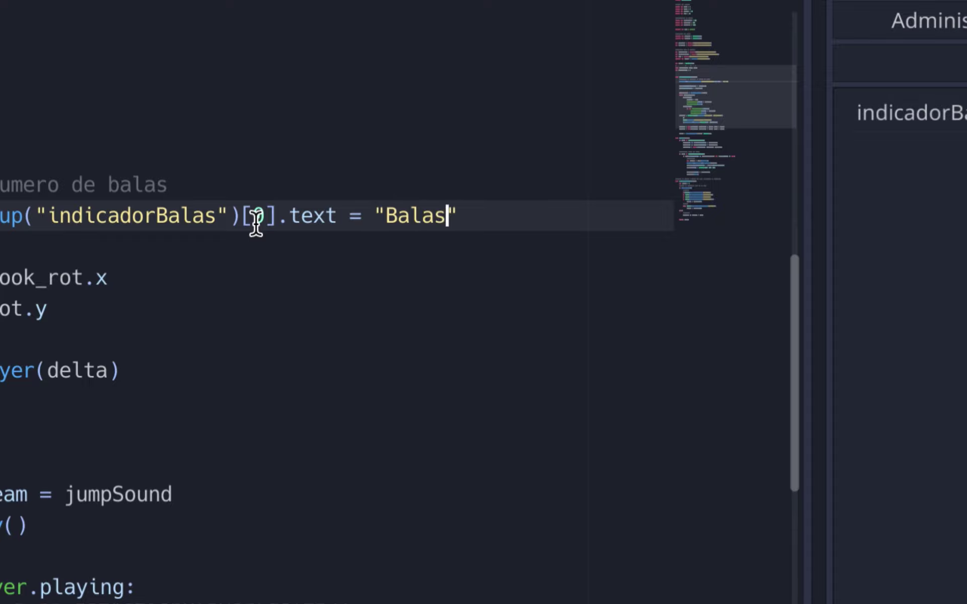
pyautogui.press('BackSpace')
pyautogui.write(':')
pyautogui.press('Right')
pyautogui.write('+ ')
pyautogui.write('C')
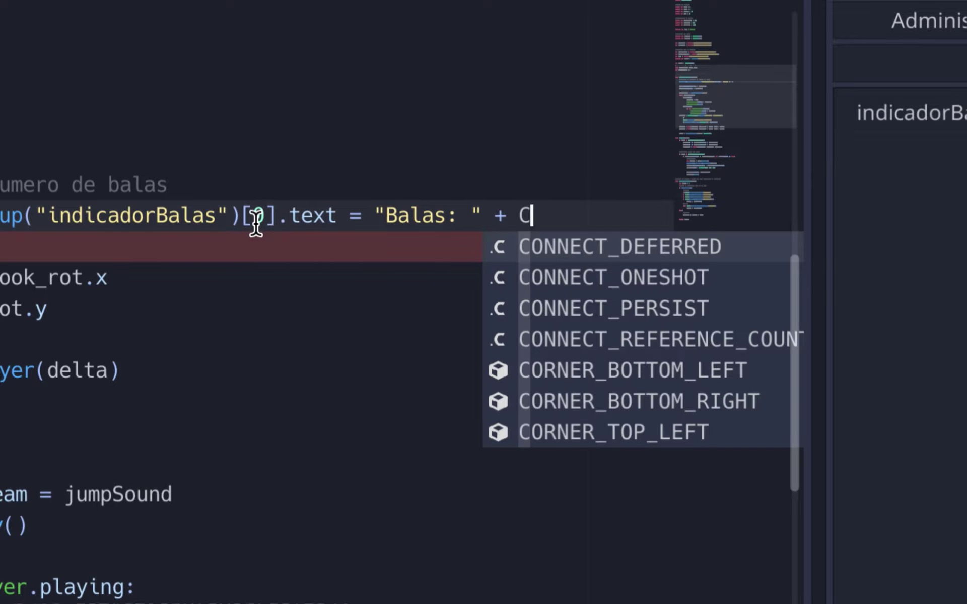
pyautogui.write('onf')
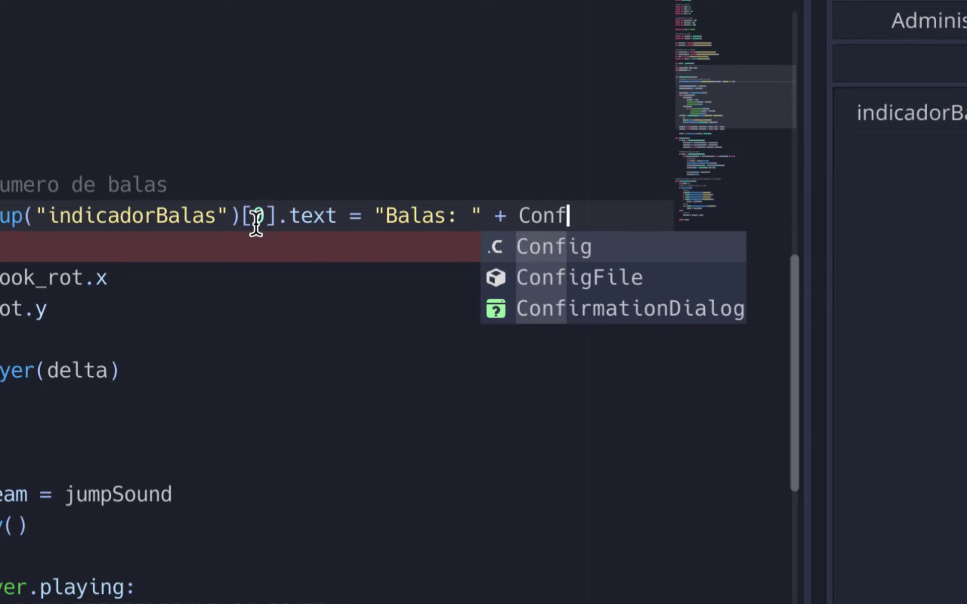
pyautogui.press('Return')
pyautogui.write('.nu')
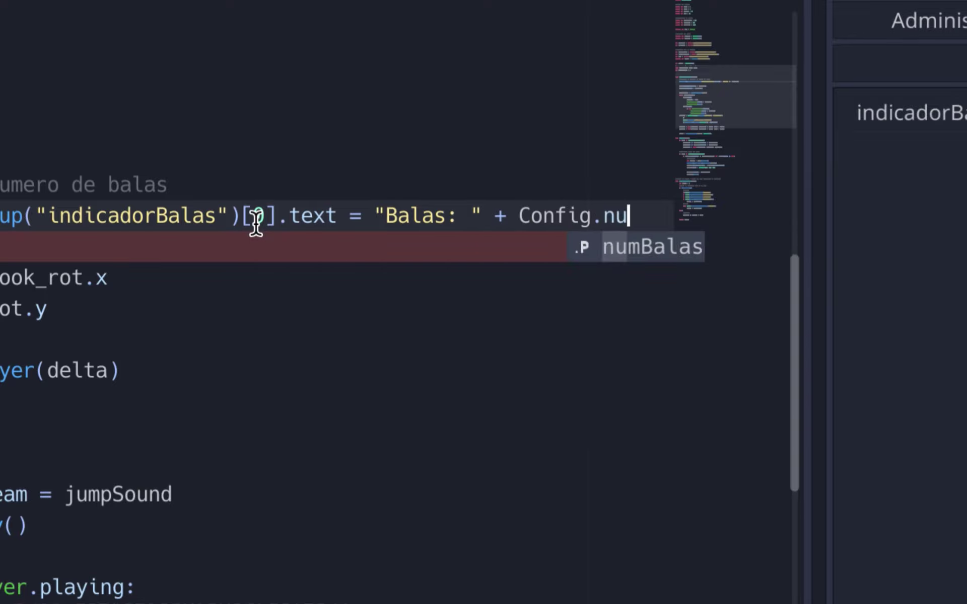
pyautogui.write('m')
pyautogui.press('Return')
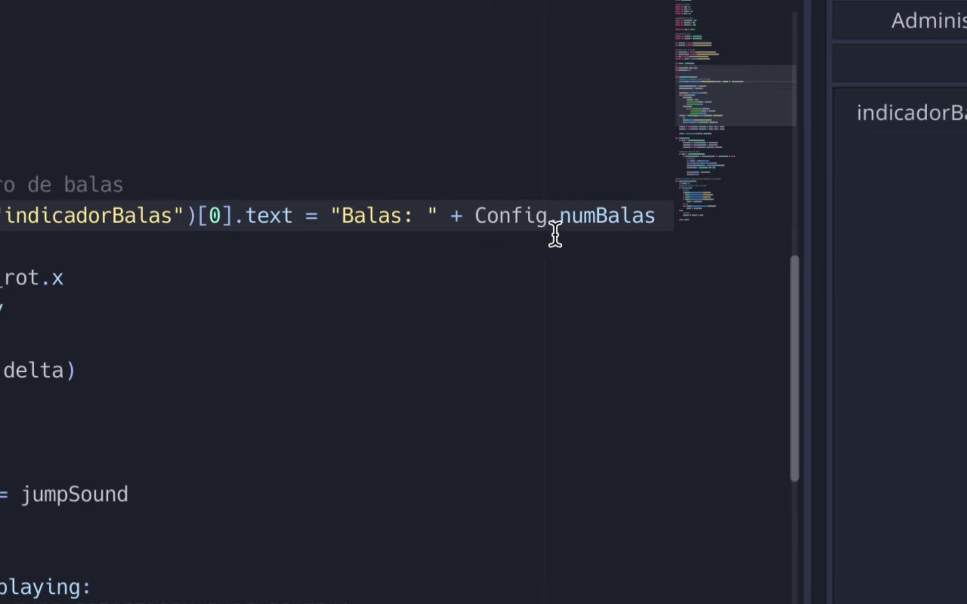
# Wrap Config.numBalas in str() so the label text concatenates correctly.
pyautogui.click(478, 218)
pyautogui.write('st')
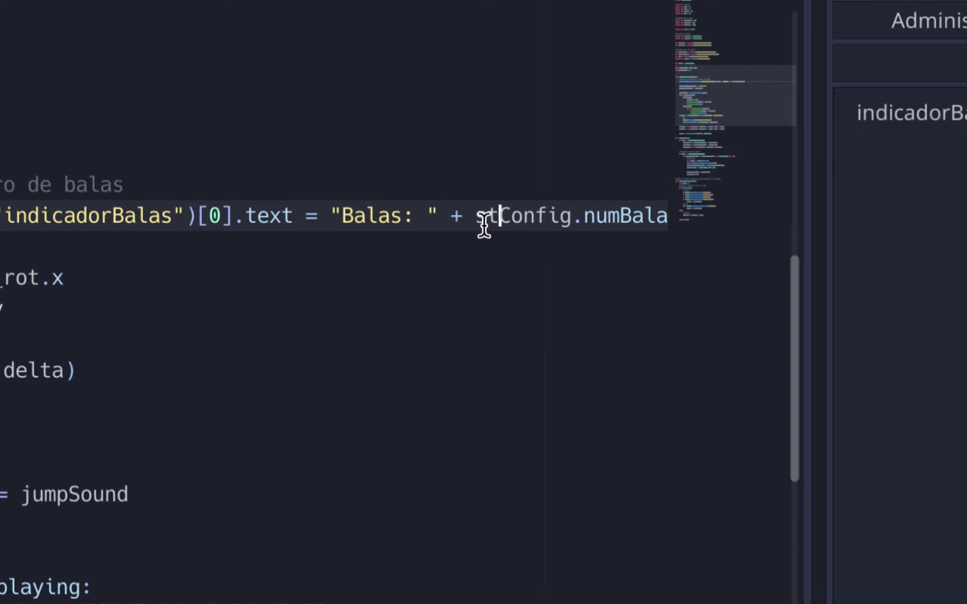
pyautogui.write('r(')
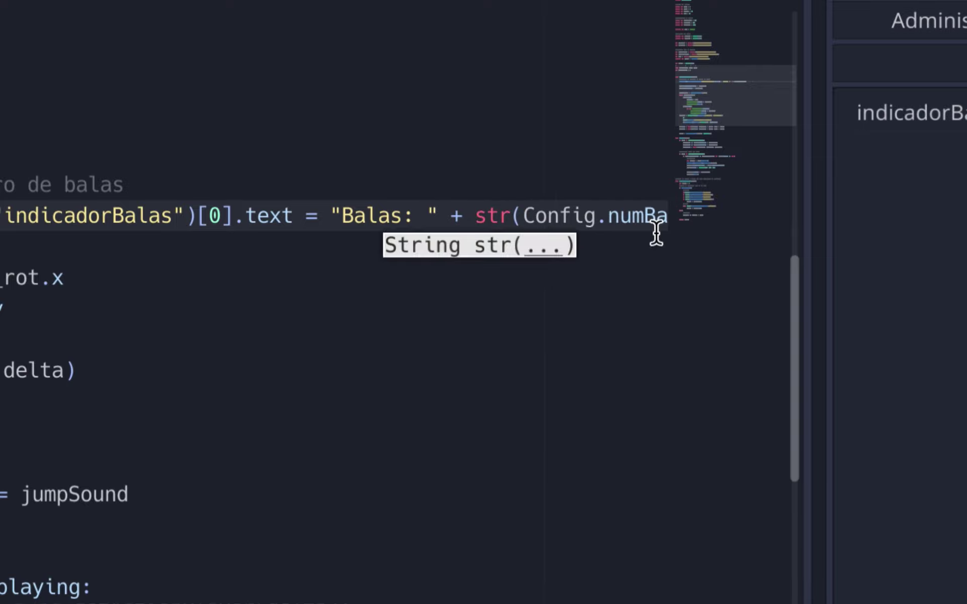
pyautogui.press('Right')
pyautogui.press('Right')
pyautogui.press('Right')
pyautogui.press('Right')
pyautogui.press('Right')
pyautogui.press('Right')
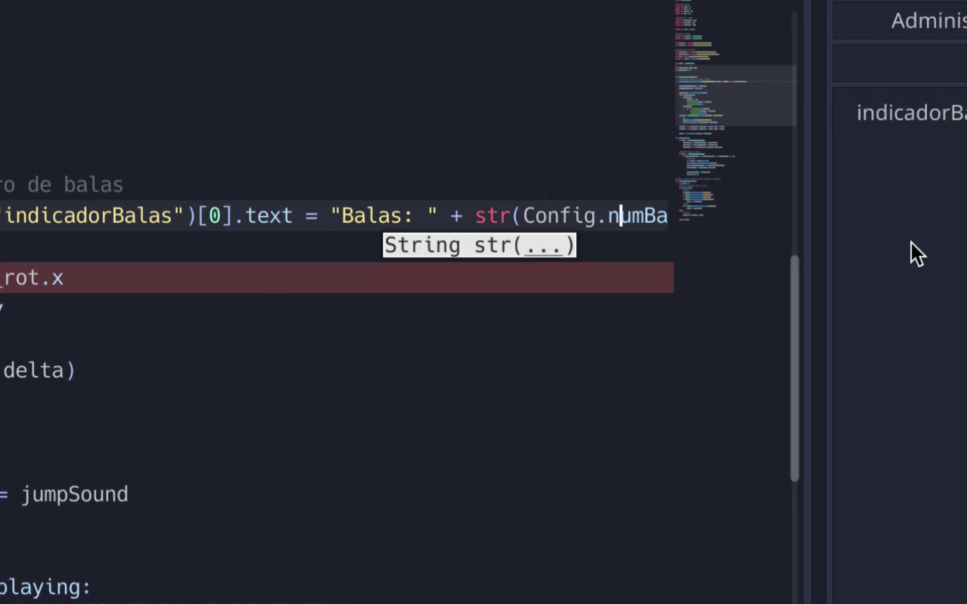
pyautogui.press('Right')
pyautogui.press('Right')
pyautogui.press('Right')
pyautogui.press('Right')
pyautogui.press('Right')
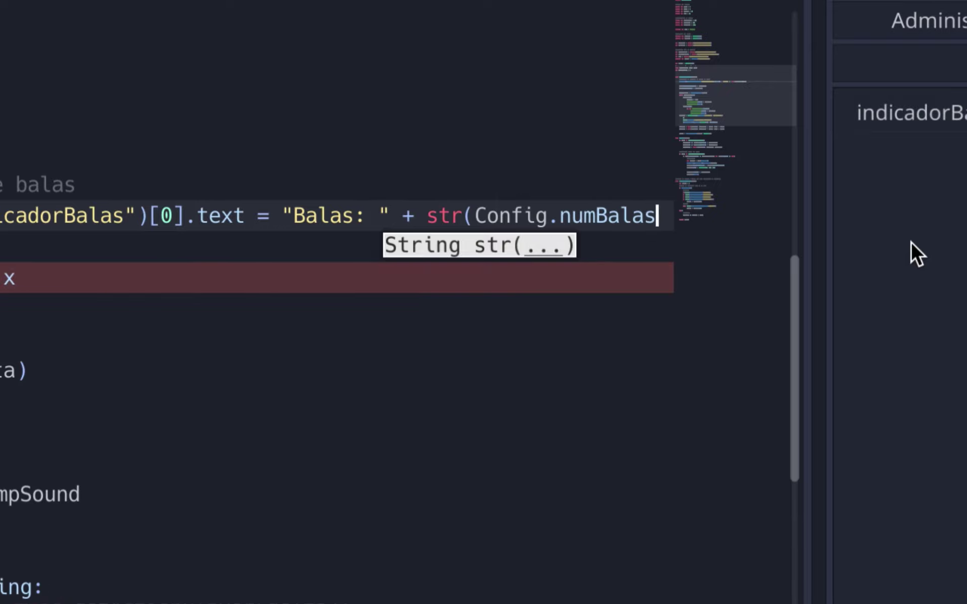
pyautogui.write(').get_nodes_in_group("indi')
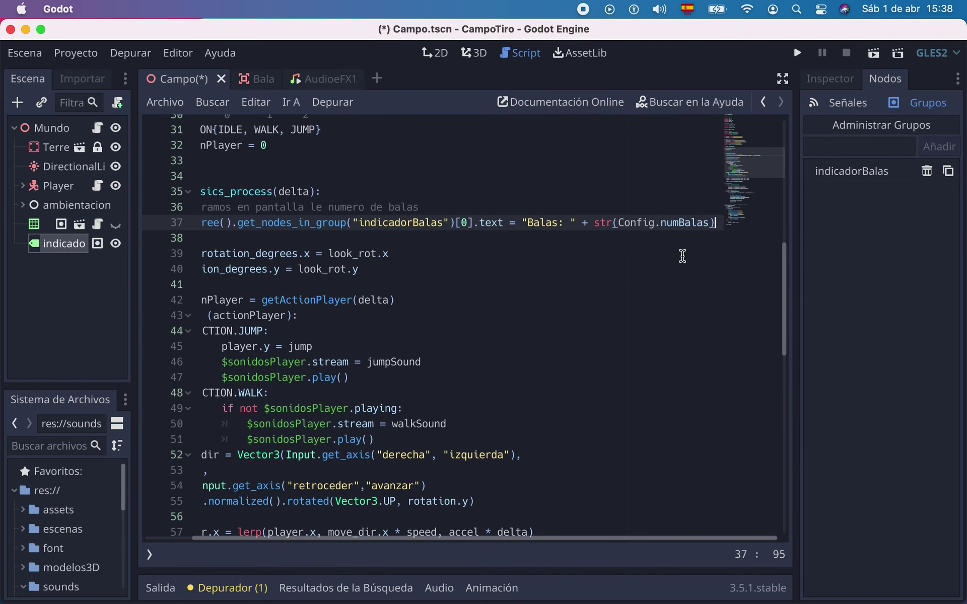
pyautogui.click(628, 270)
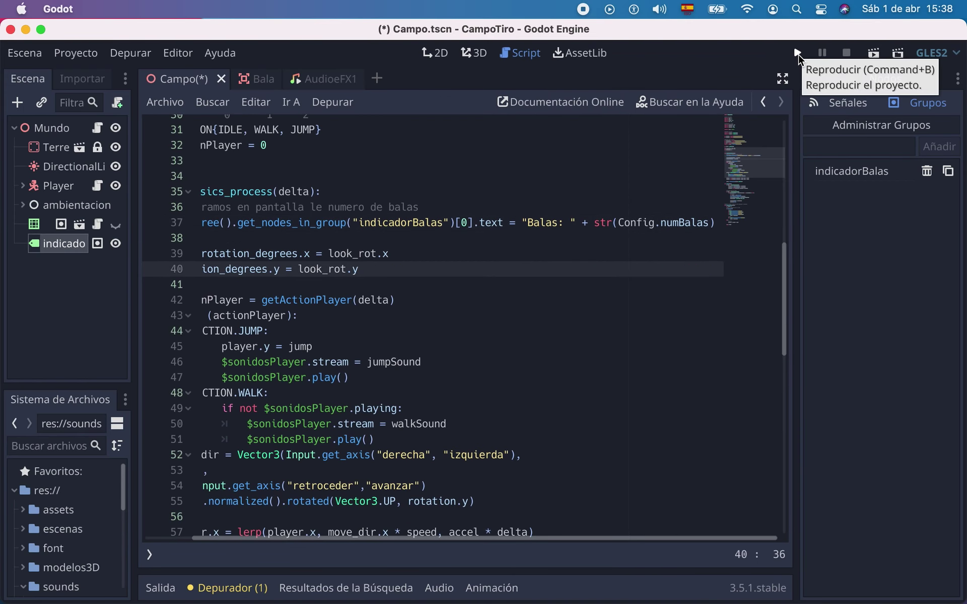
# Select the indicadorBalas label and zoom into it in the 2D scene view.
pyautogui.click(36, 249)
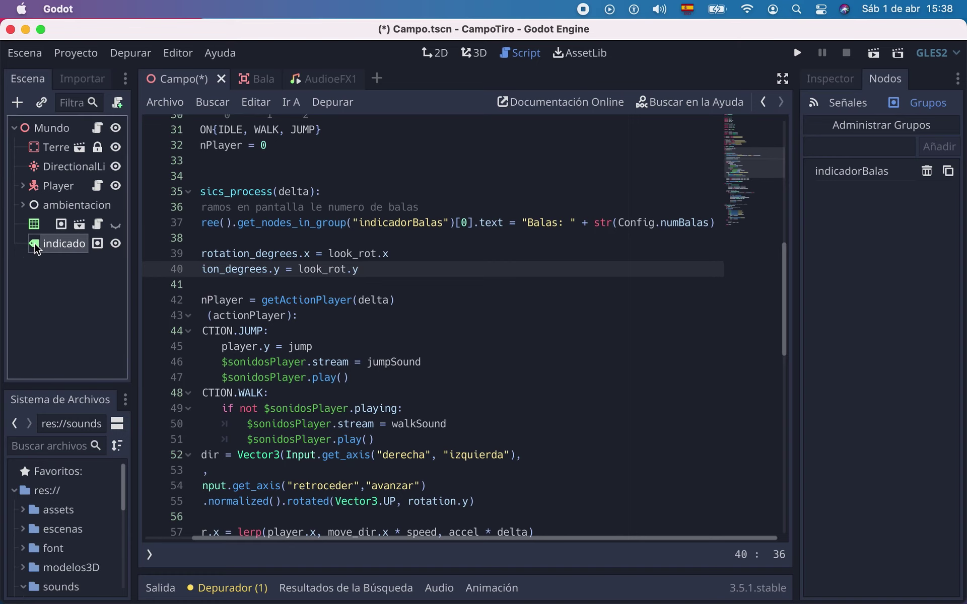
pyautogui.click(434, 53)
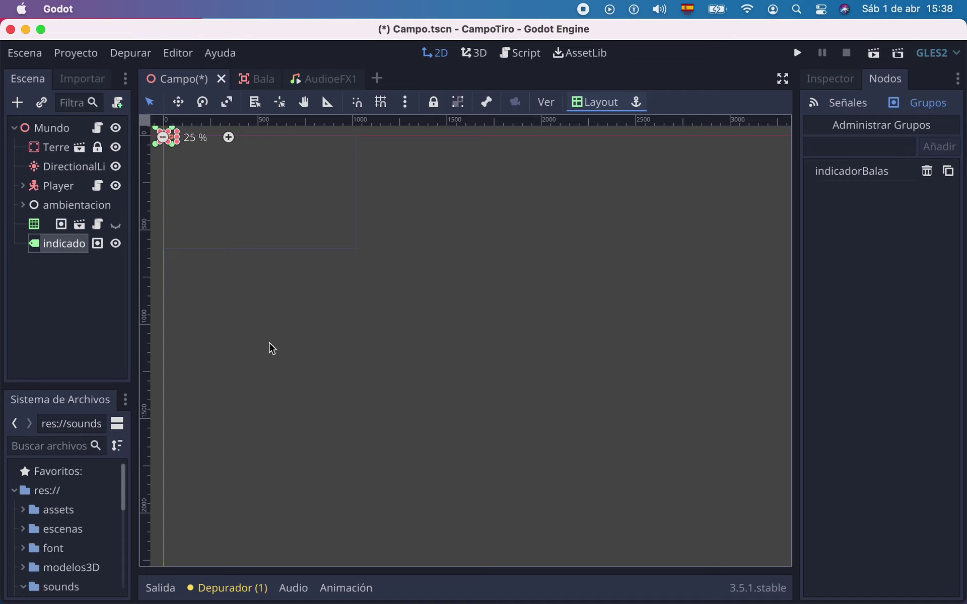
pyautogui.scroll(3, 216, 271)
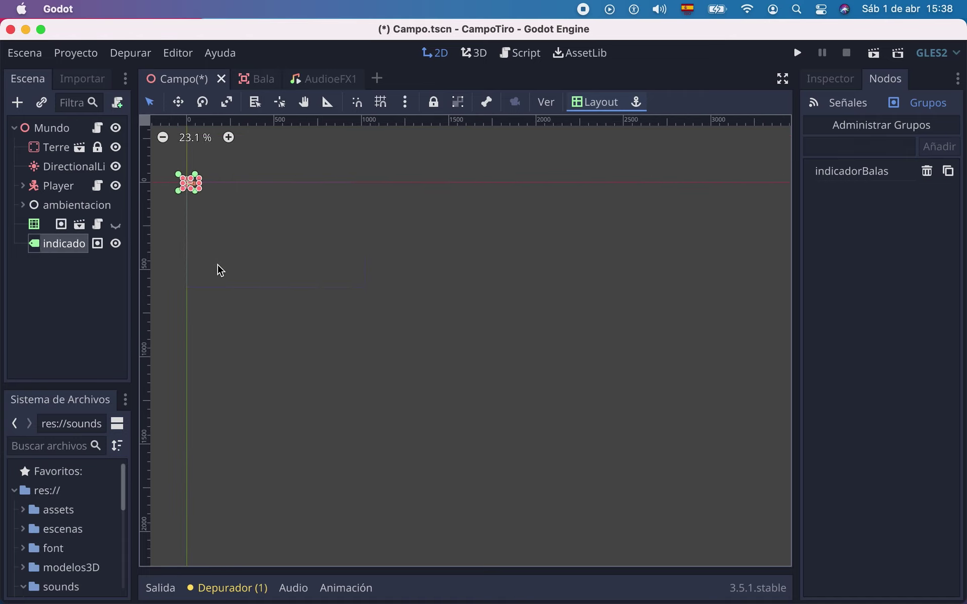
pyautogui.scroll(5, 215, 270)
pyautogui.scroll(4, 230, 279)
pyautogui.scroll(3, 233, 283)
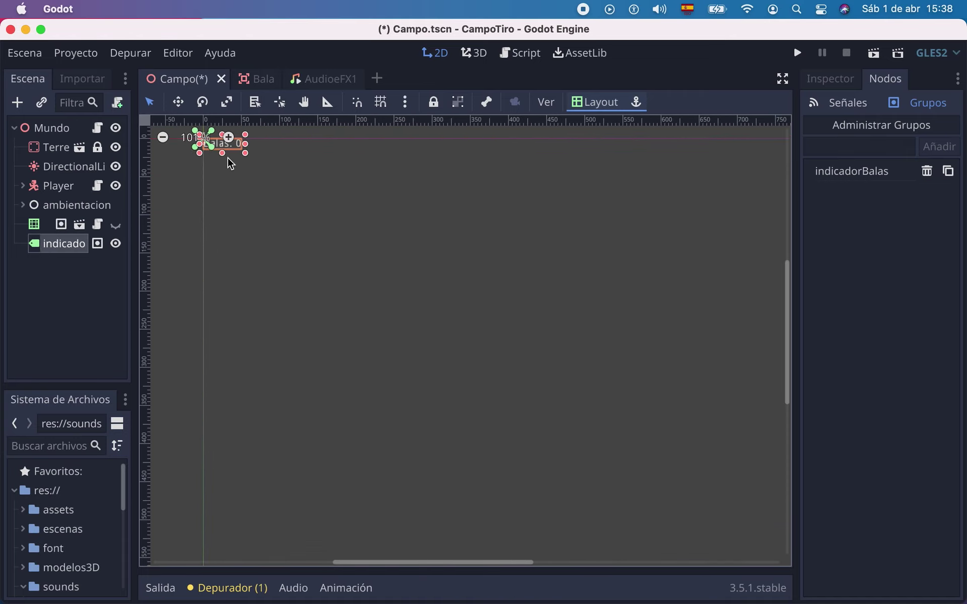
# Drag the 'Balas: 0' label to the top right of the game screen and show its Inspector.
pyautogui.moveTo(229, 151); pyautogui.dragTo(732, 175)
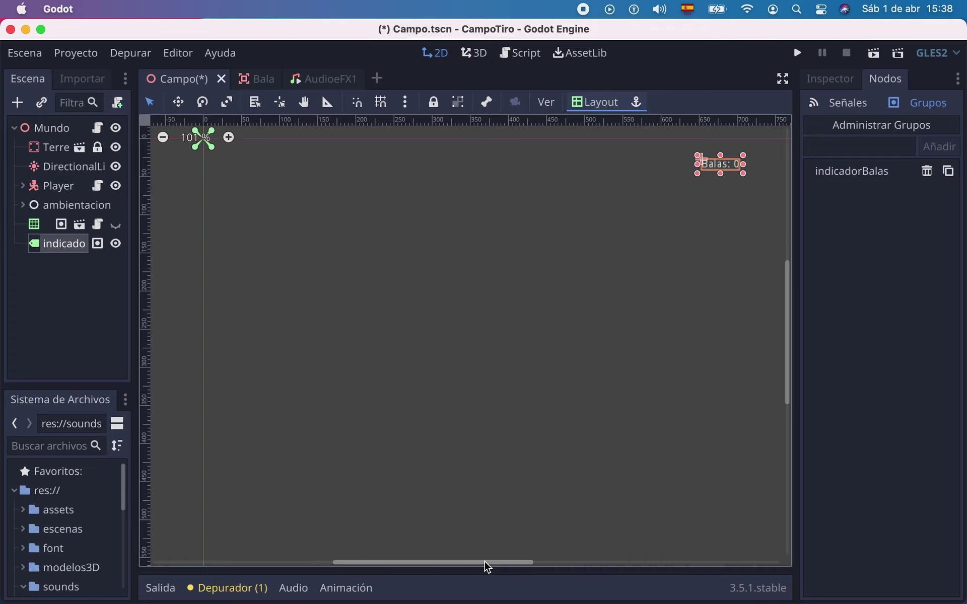
pyautogui.moveTo(486, 563); pyautogui.dragTo(597, 583)
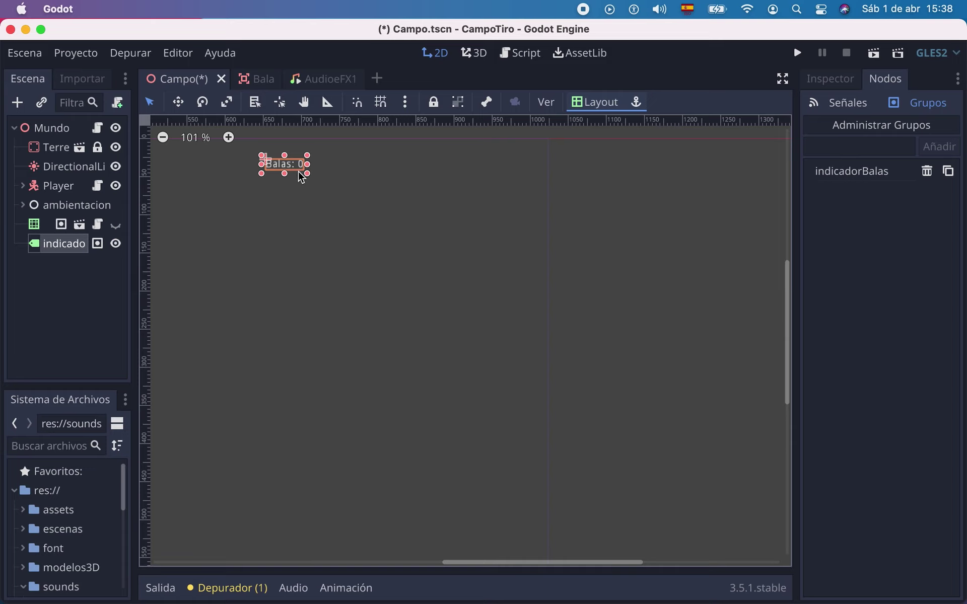
pyautogui.moveTo(291, 172); pyautogui.dragTo(517, 168)
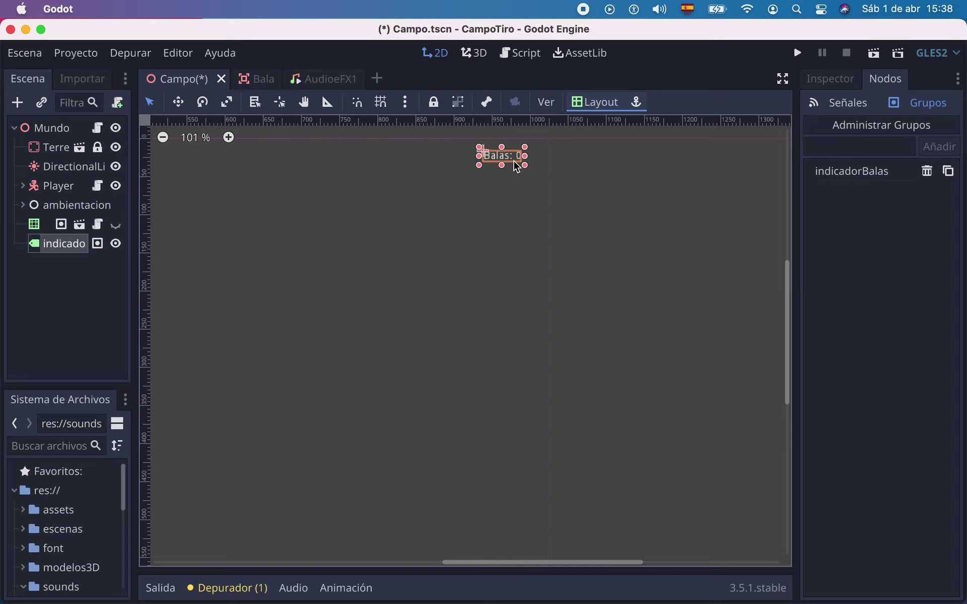
pyautogui.click(78, 282)
pyautogui.click(50, 250)
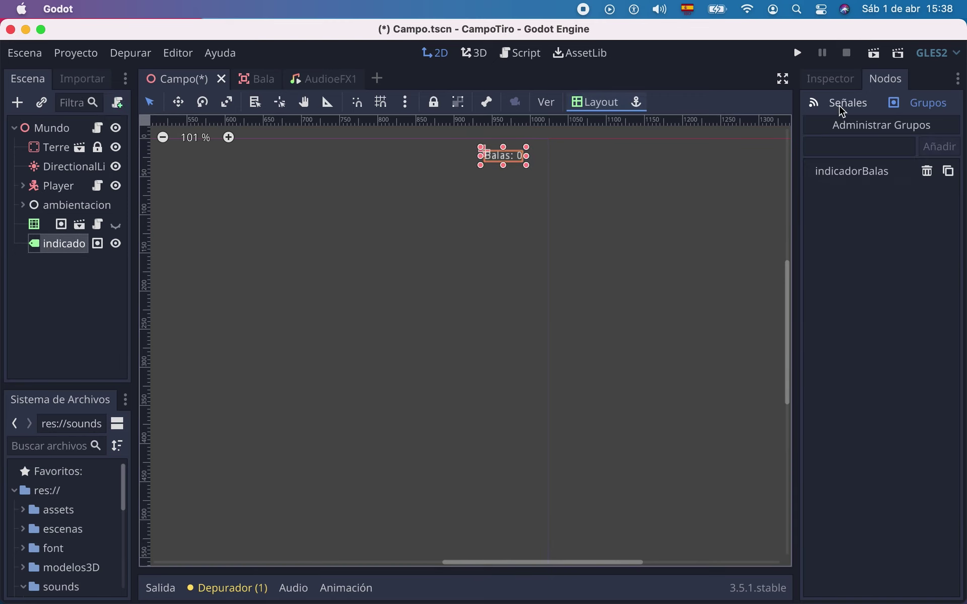
pyautogui.click(830, 82)
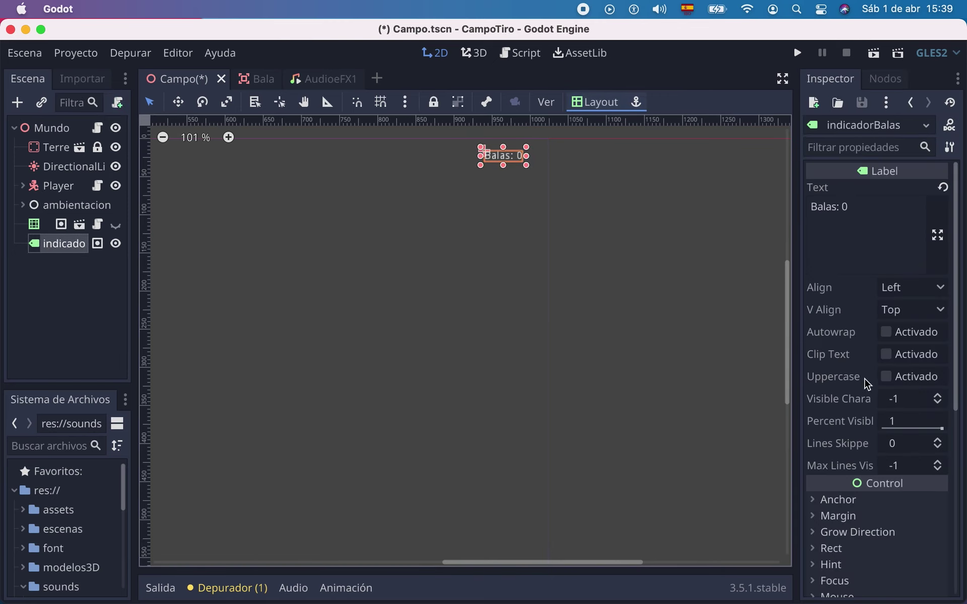
# Create a new DynamicFont under the label's Theme Overrides > Fonts.
pyautogui.scroll(-5, 873, 375)
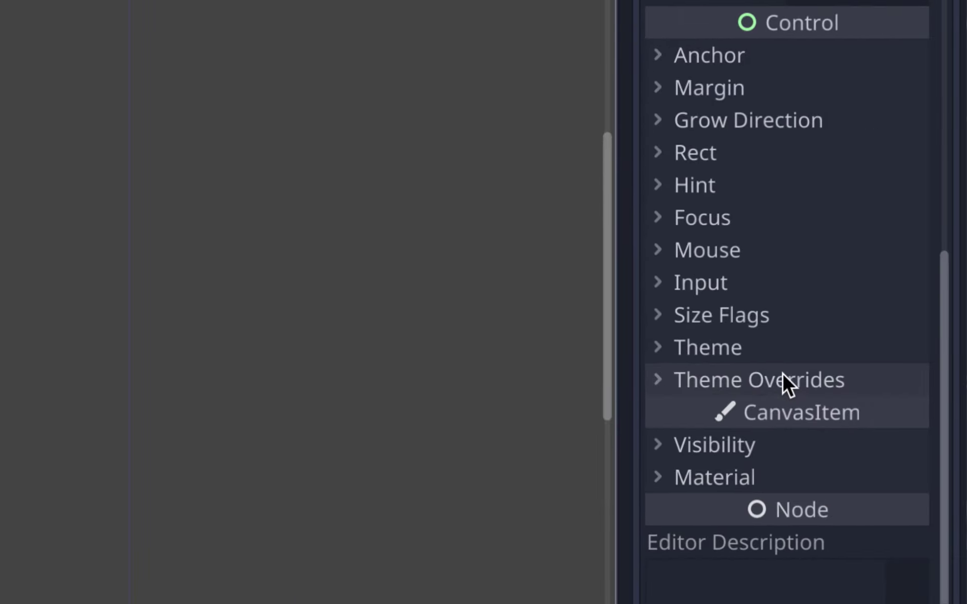
pyautogui.click(658, 379)
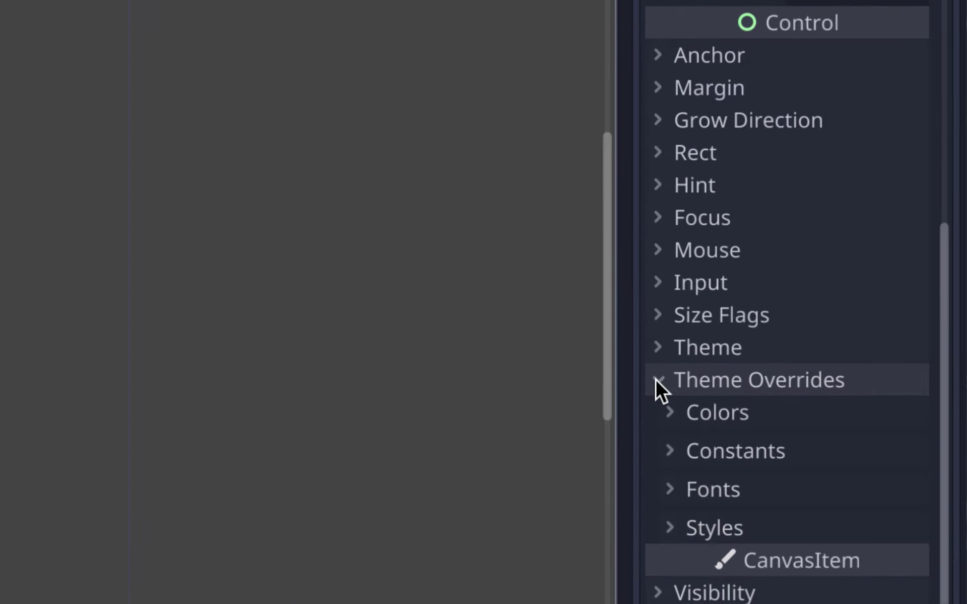
pyautogui.click(664, 491)
pyautogui.click(877, 512)
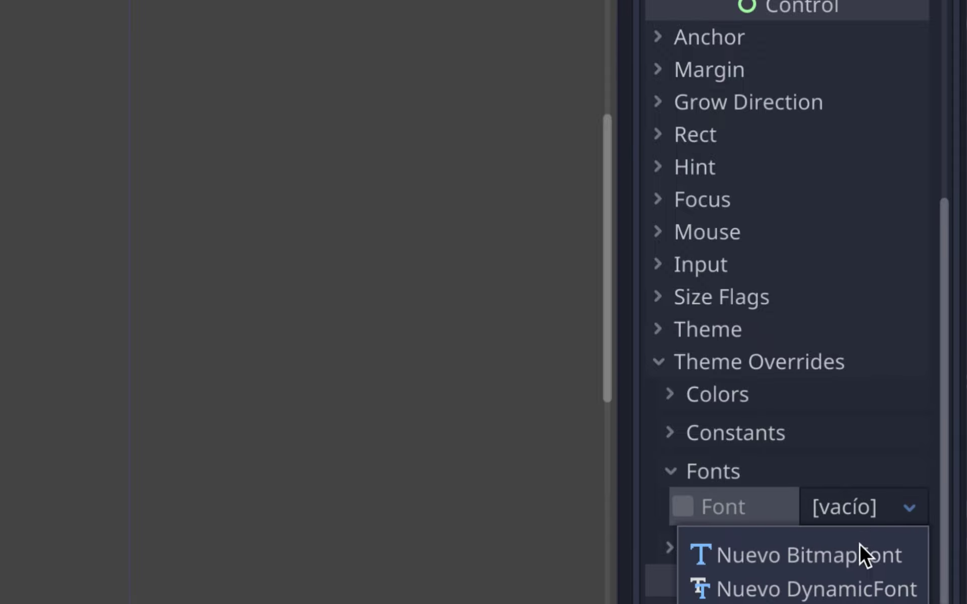
pyautogui.click(840, 441)
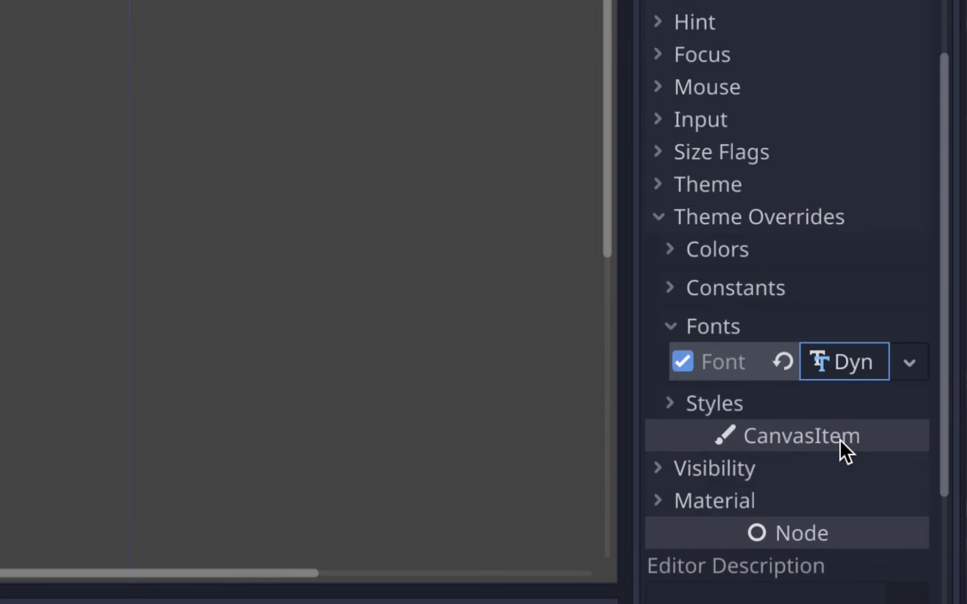
# Load res://font/Gameplay.ttf as the dynamic font's Font Data.
pyautogui.click(822, 376)
pyautogui.click(694, 469)
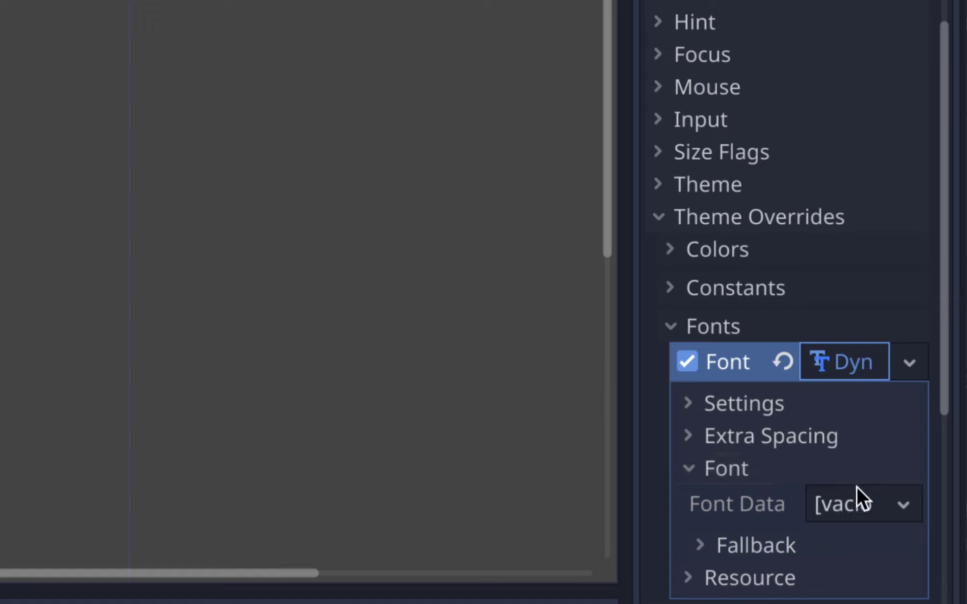
pyautogui.click(874, 505)
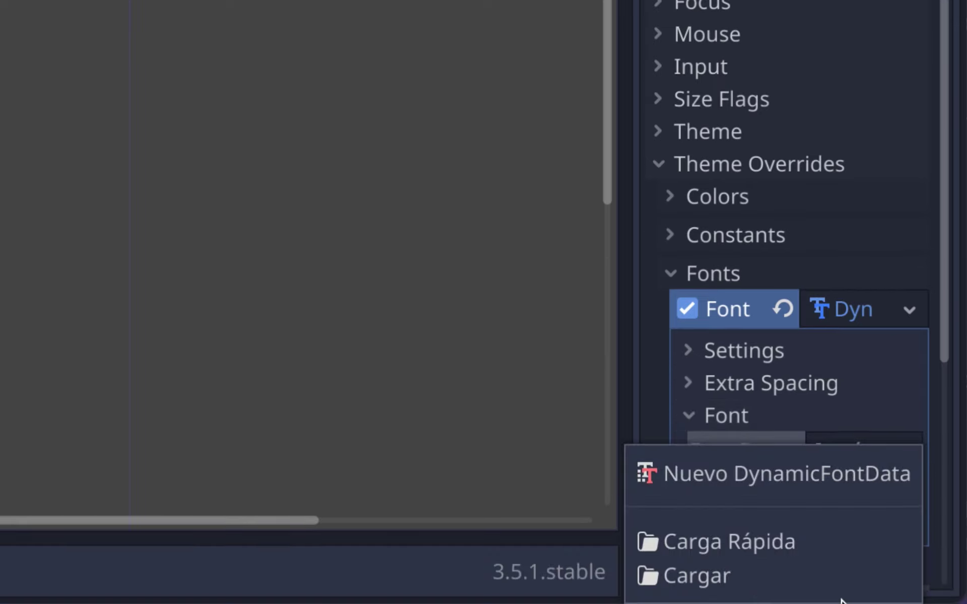
pyautogui.click(750, 582)
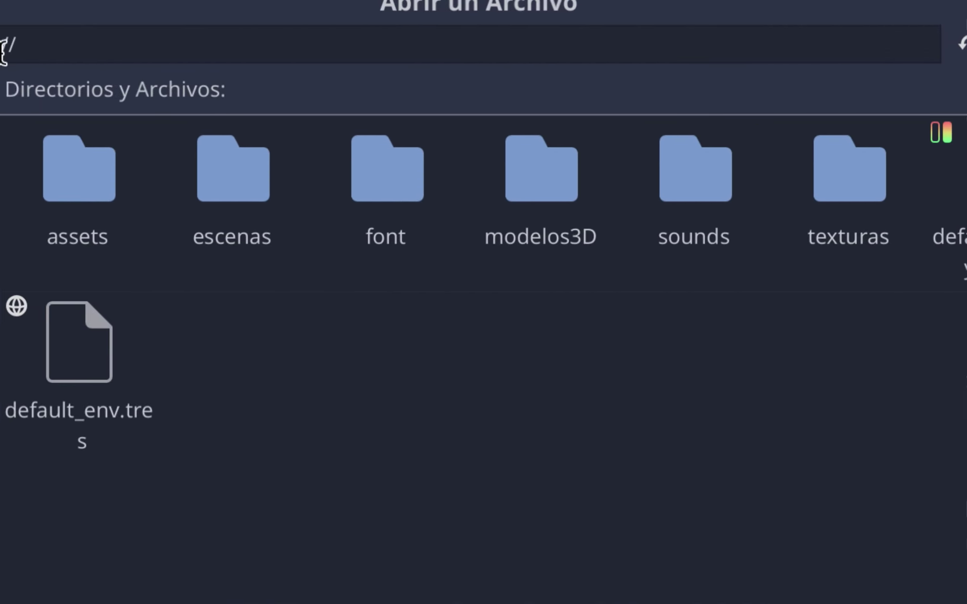
pyautogui.doubleClick(354, 168)
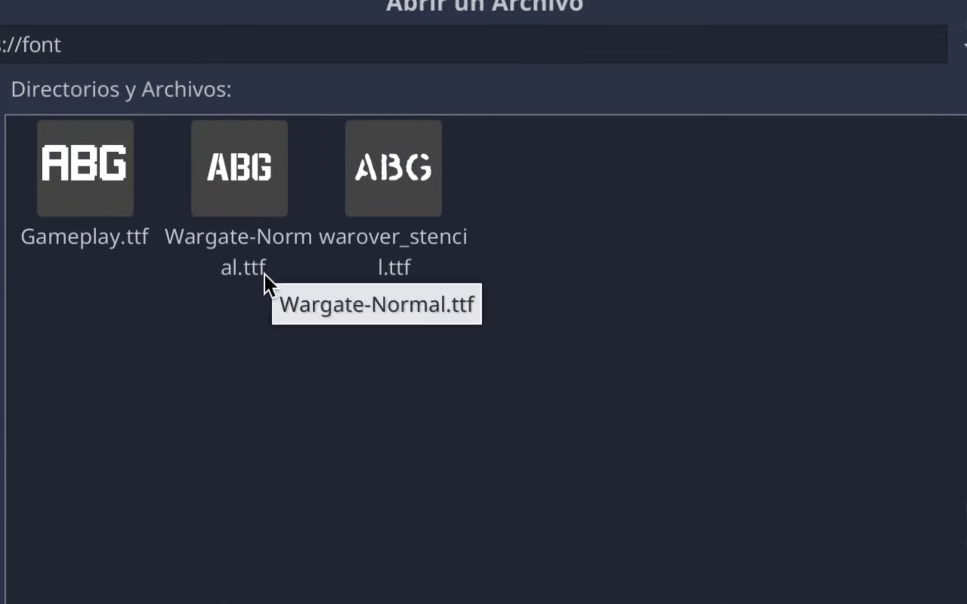
pyautogui.click(84, 165)
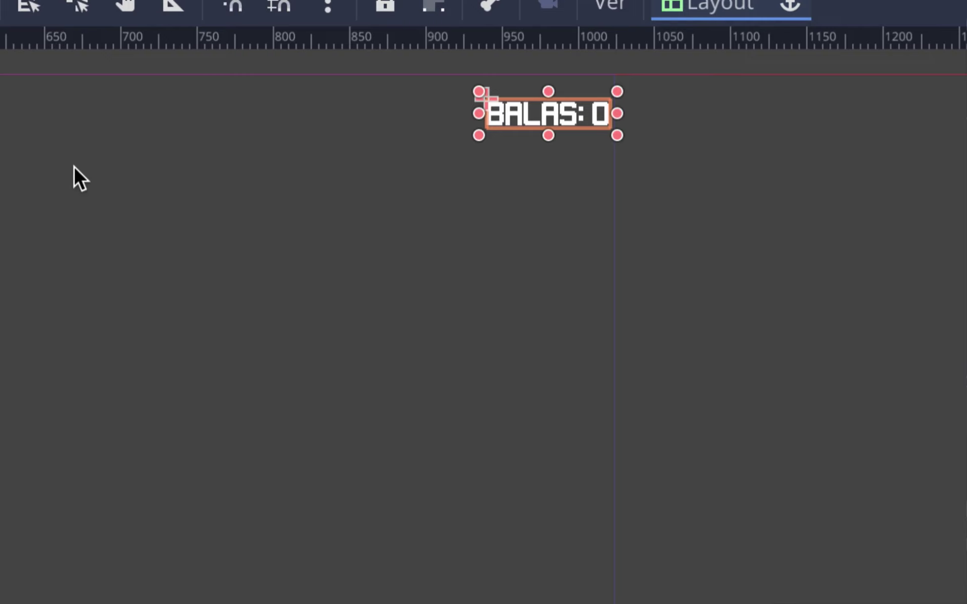
pyautogui.doubleClick(74, 165)
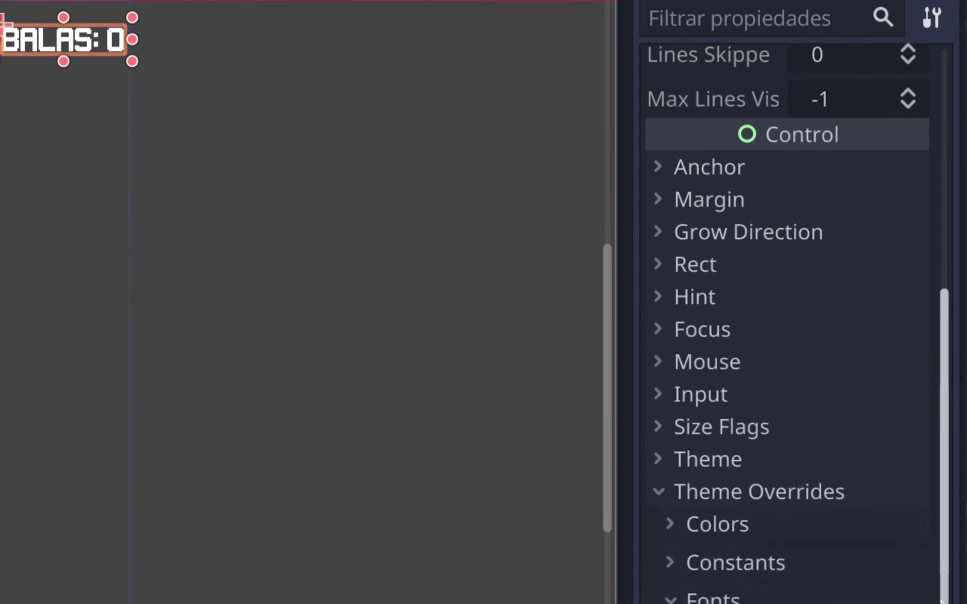
# Set the font size to 30 and move the BALAS label slightly left.
pyautogui.click(727, 436)
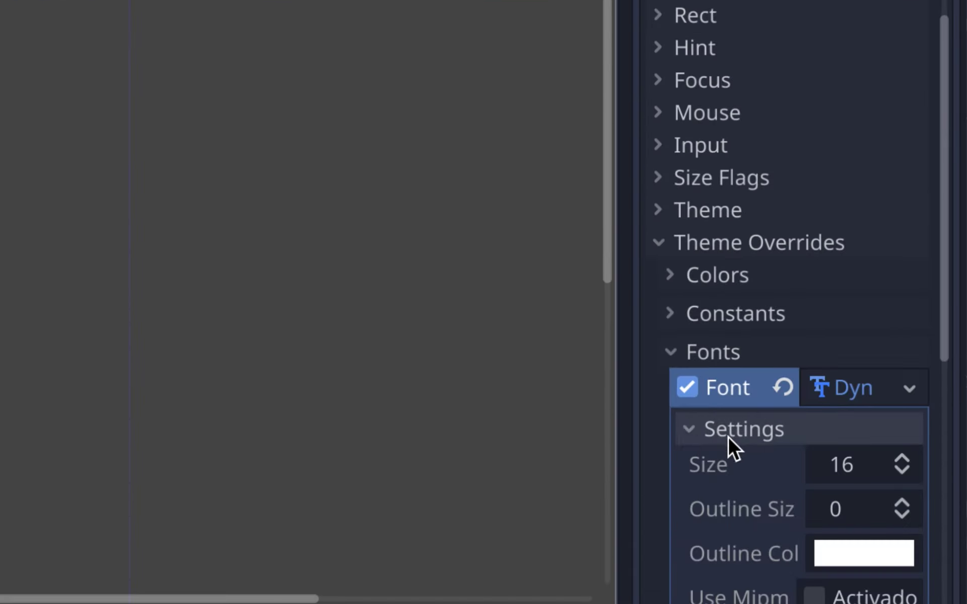
pyautogui.click(859, 463)
pyautogui.write('30')
pyautogui.press('Return')
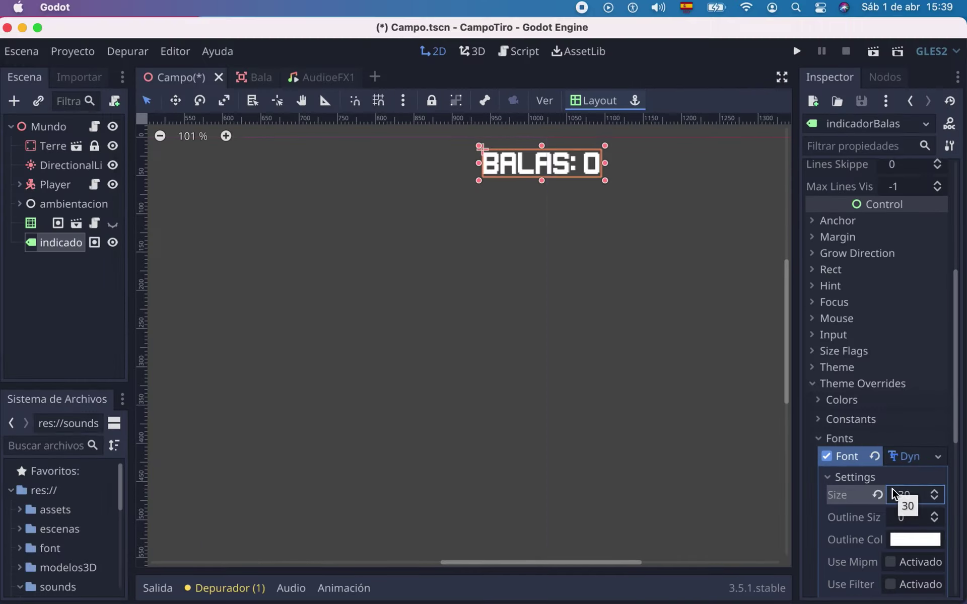
pyautogui.click(537, 195)
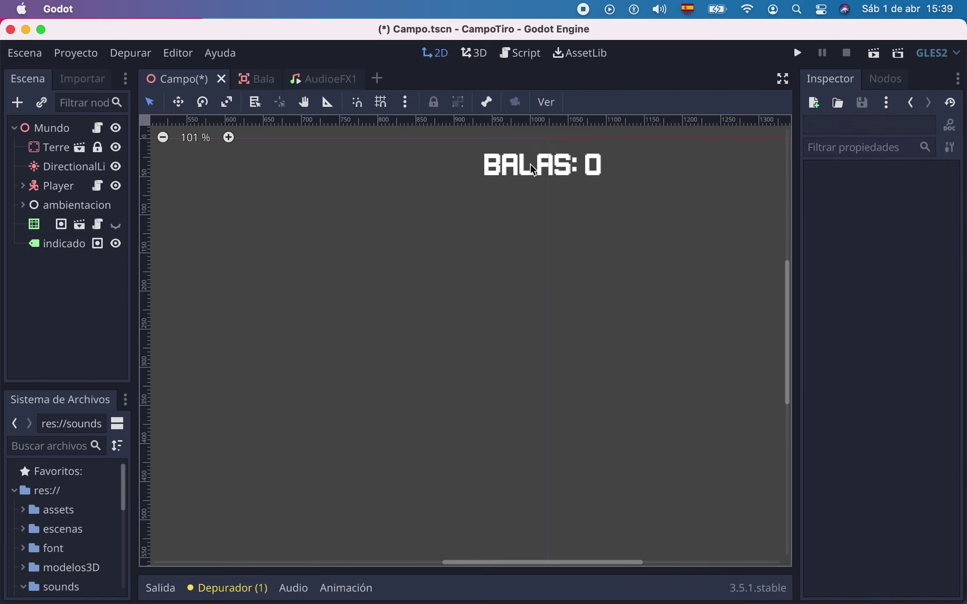
pyautogui.moveTo(534, 170); pyautogui.dragTo(418, 183)
# Run the game to check 'BALAS: 10', quit via SALIR, and return to CtrlPlayer.gd.
pyautogui.click(795, 52)
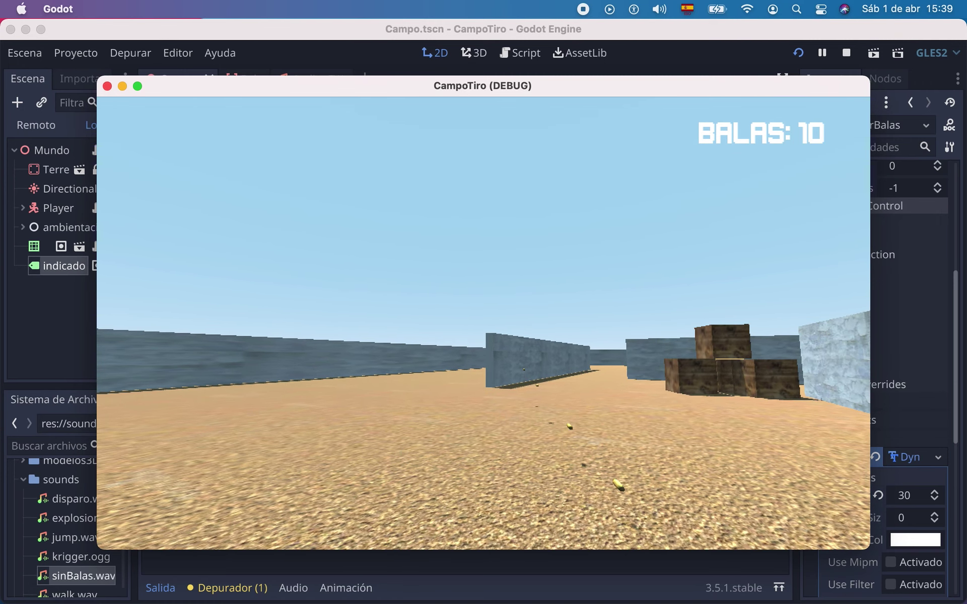
pyautogui.press('Escape')
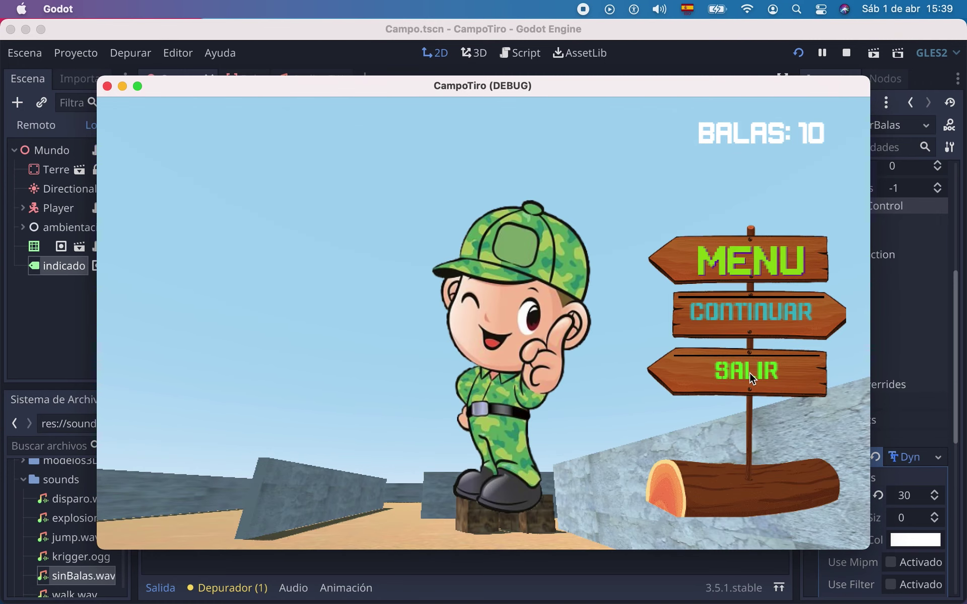
pyautogui.click(749, 377)
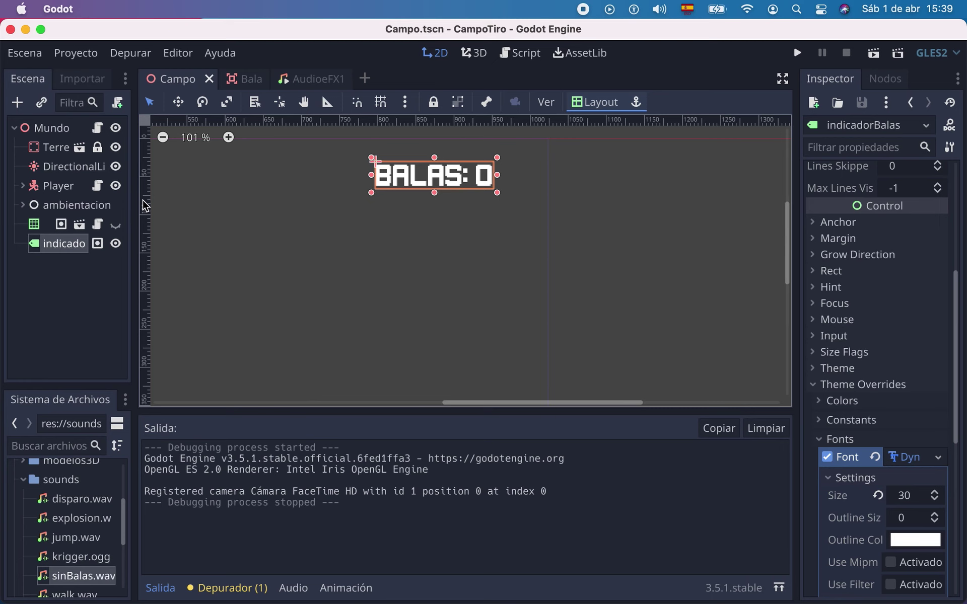
pyautogui.click(97, 189)
# Add Config.numBalas -= 1 on empty line 76 before the firing sound, then save.
pyautogui.click(177, 591)
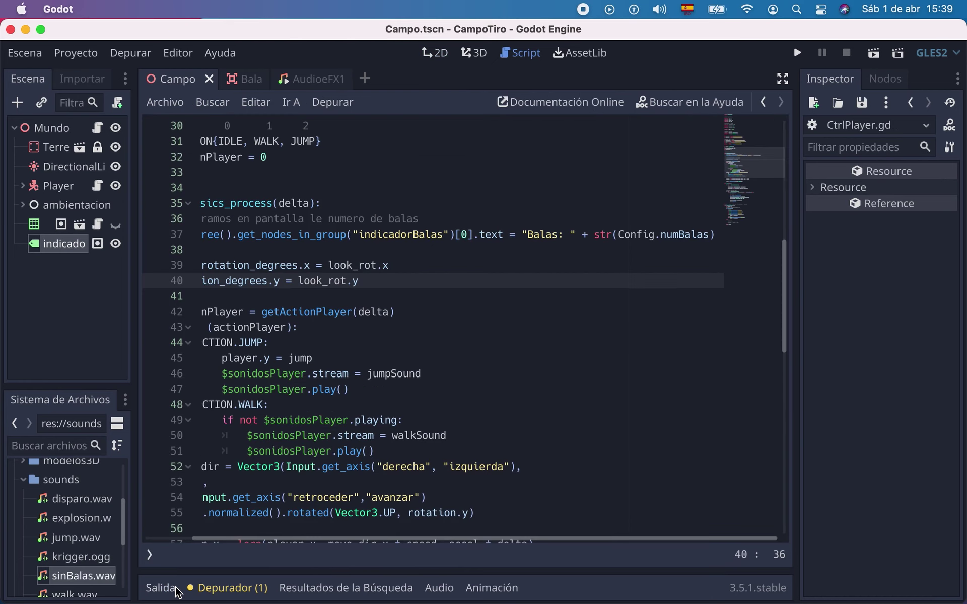
pyautogui.moveTo(783, 282)
pyautogui.mouseDown()
pyautogui.moveTo(794, 486)
pyautogui.moveTo(792, 410)
pyautogui.mouseUp()
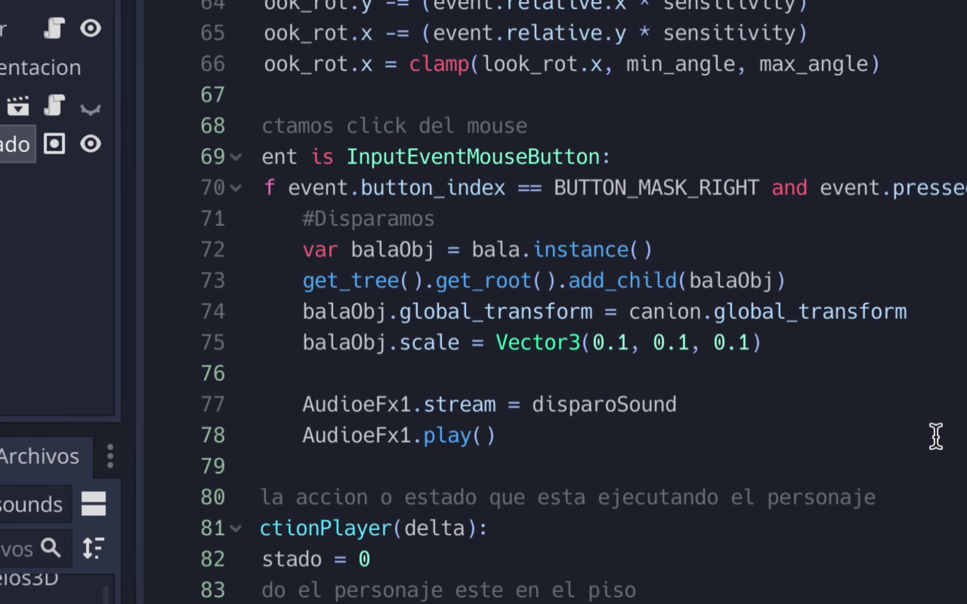
pyautogui.click(370, 380)
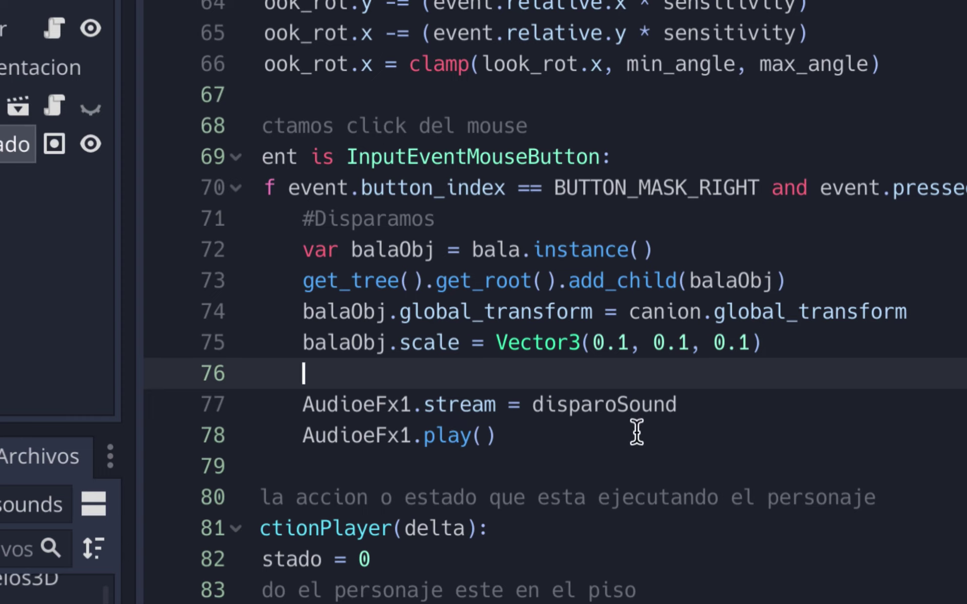
pyautogui.write('C')
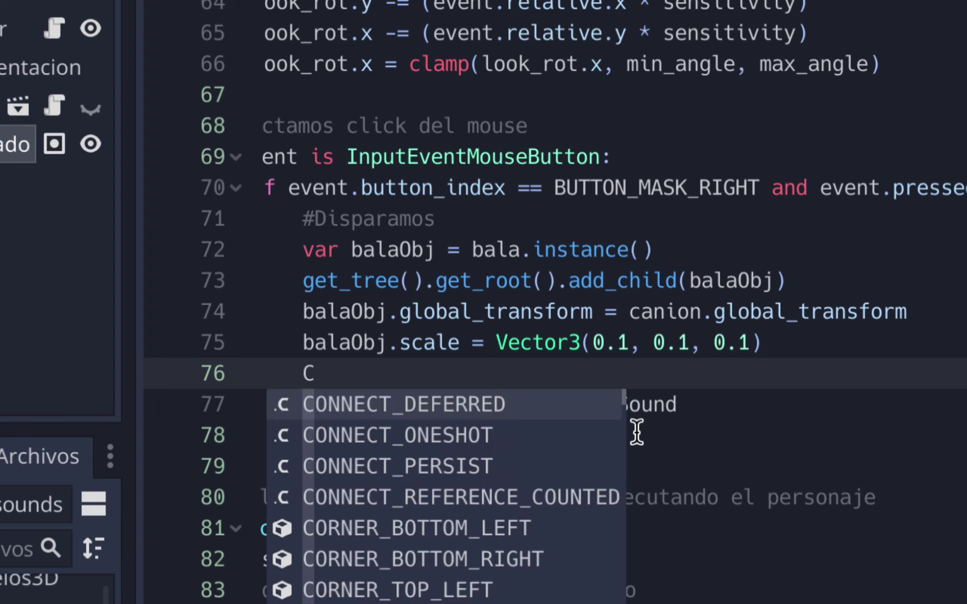
pyautogui.write('onf')
pyautogui.press('Return')
pyautogui.write('.n')
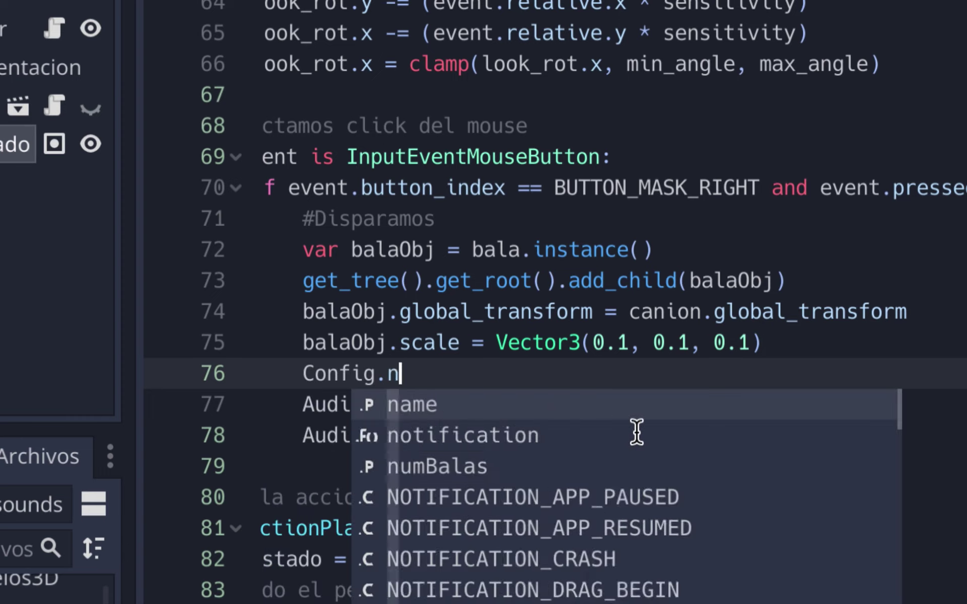
pyautogui.write('u')
pyautogui.press('Return')
pyautogui.write('-')
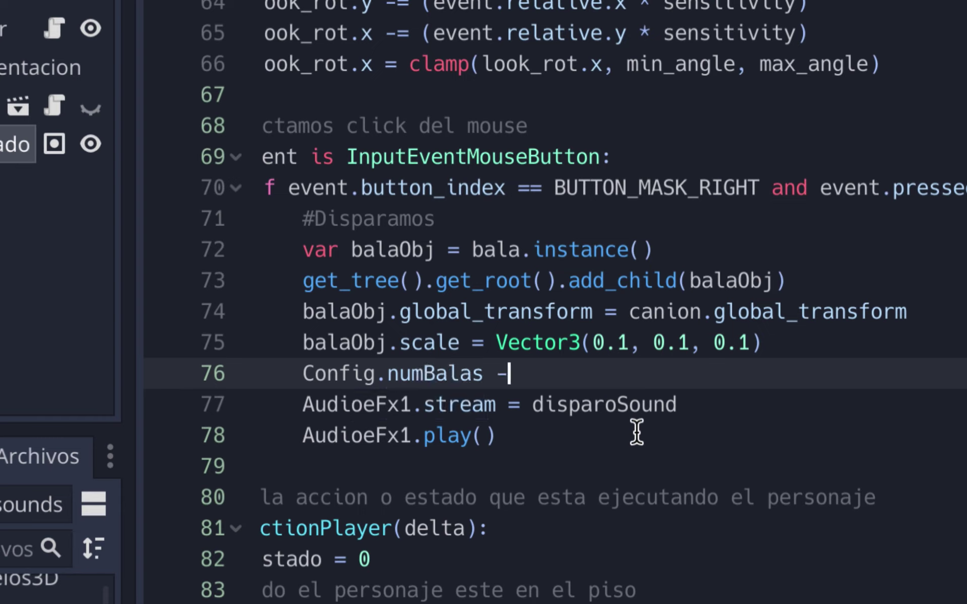
pyautogui.write('= 1')
pyautogui.hotkey('ctrl', 's')
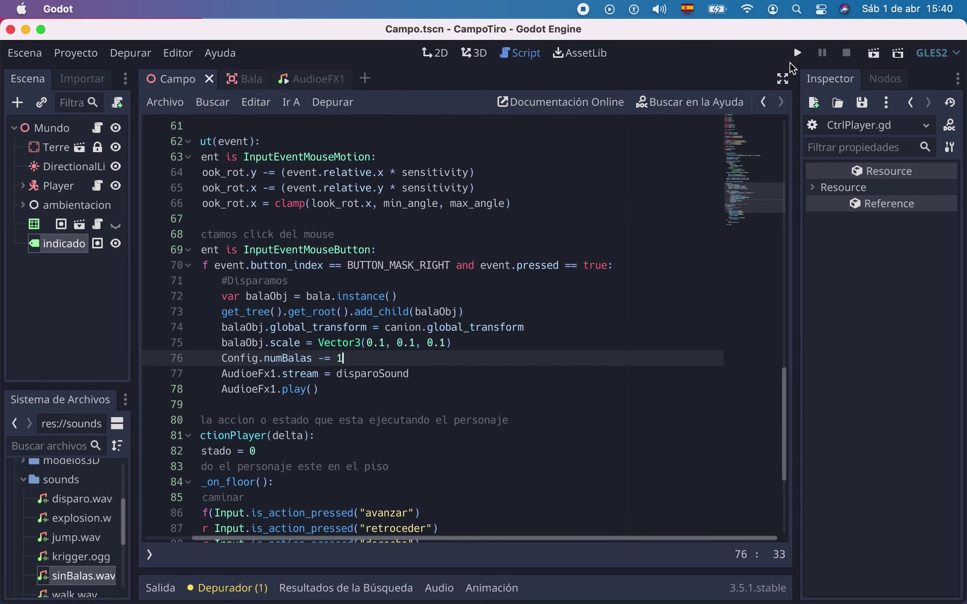
# Run the game and fire repeatedly, watching BALAS drop from 10 to -6, then quit via SALIR.
pyautogui.click(796, 53)
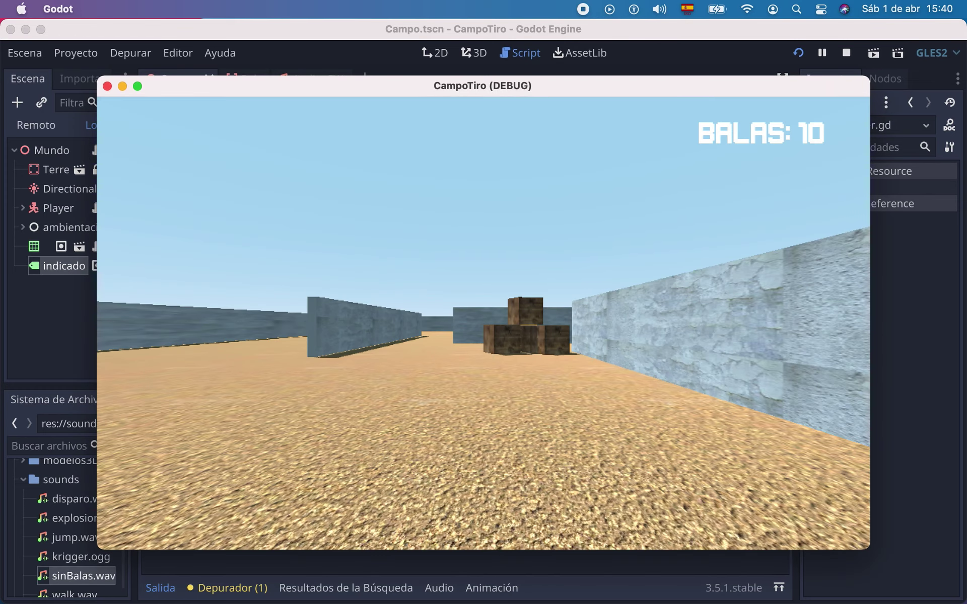
pyautogui.rightClick(484, 323)
pyautogui.rightClick(483, 324)
pyautogui.rightClick(484, 323)
pyautogui.click(484, 324)
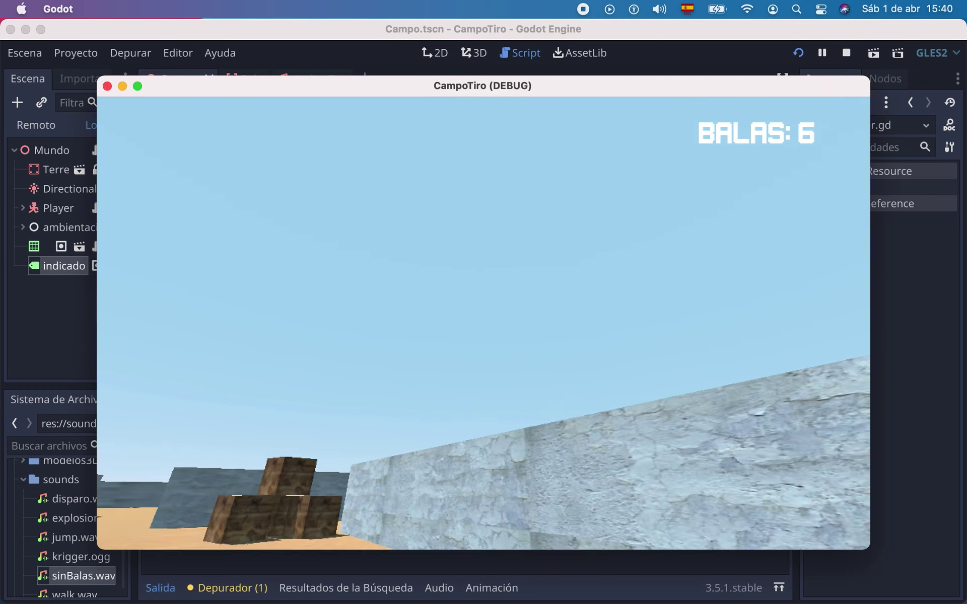
pyautogui.click(483, 323)
pyautogui.click(483, 324)
pyautogui.click(484, 324)
pyautogui.click(484, 323)
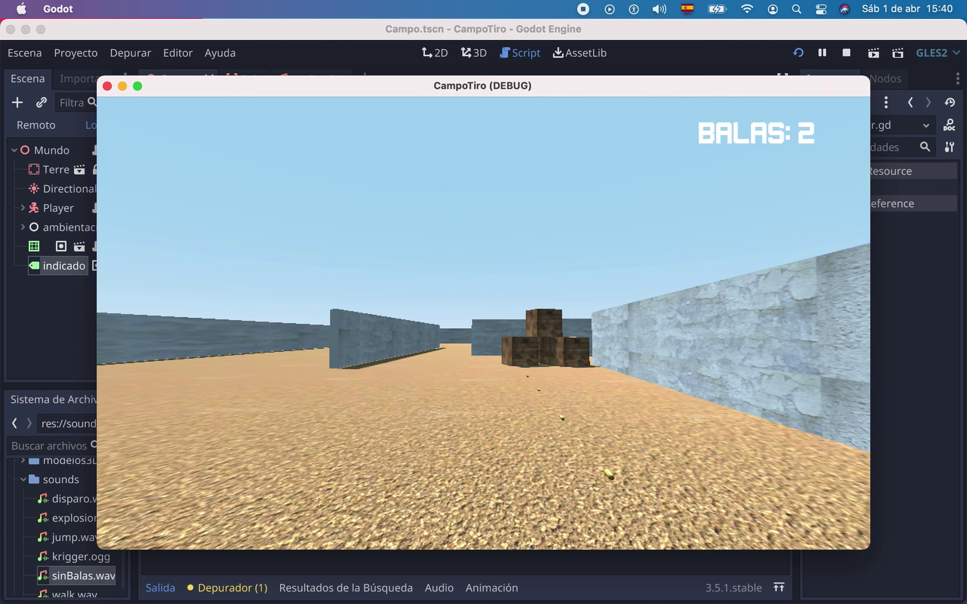
pyautogui.click(484, 323)
pyautogui.click(483, 324)
pyautogui.press('Escape')
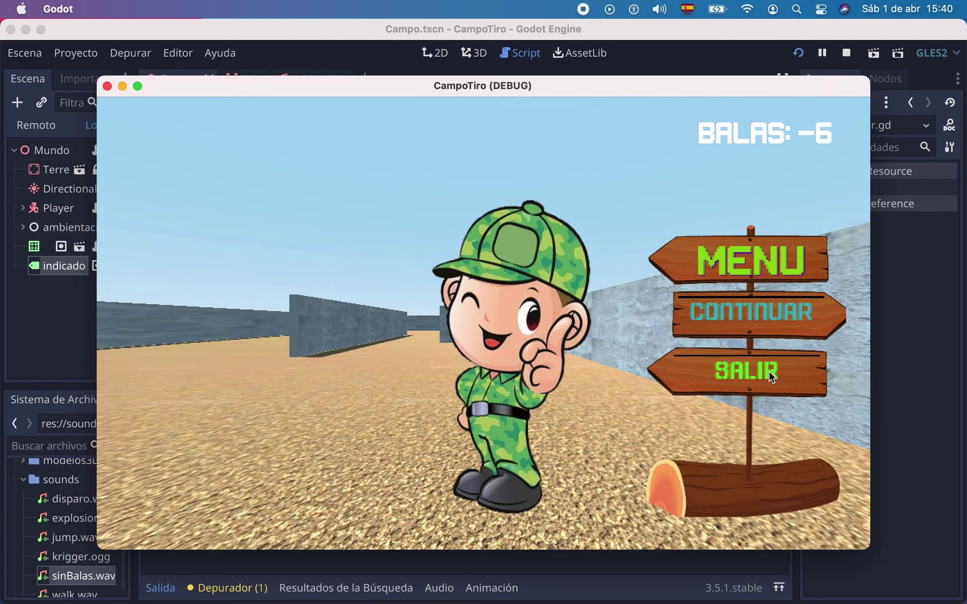
pyautogui.click(732, 370)
# Collapse the bottom panel and insert an empty line 71 above the #Disparamos shooting code.
pyautogui.click(239, 589)
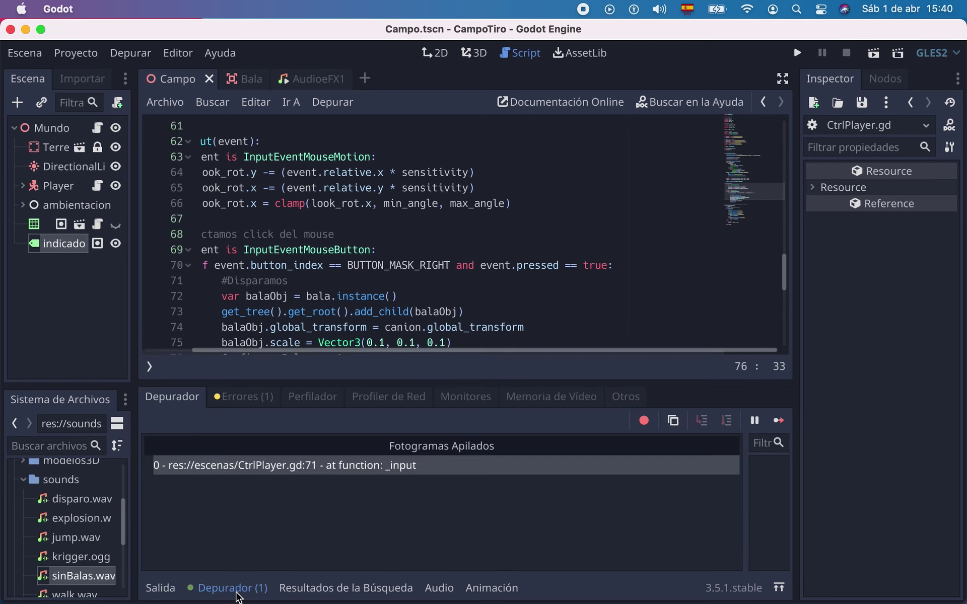
pyautogui.click(240, 590)
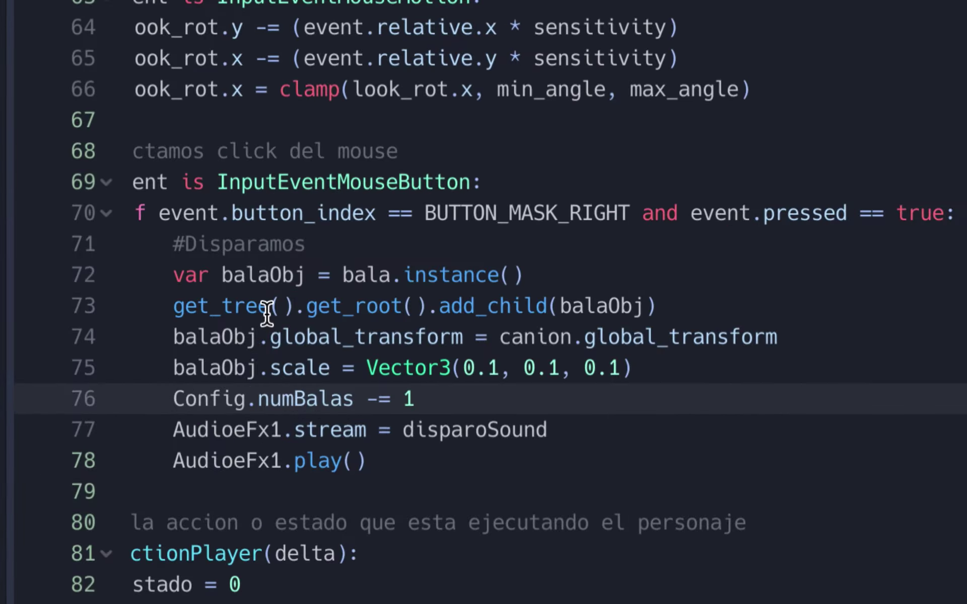
pyautogui.click(221, 281)
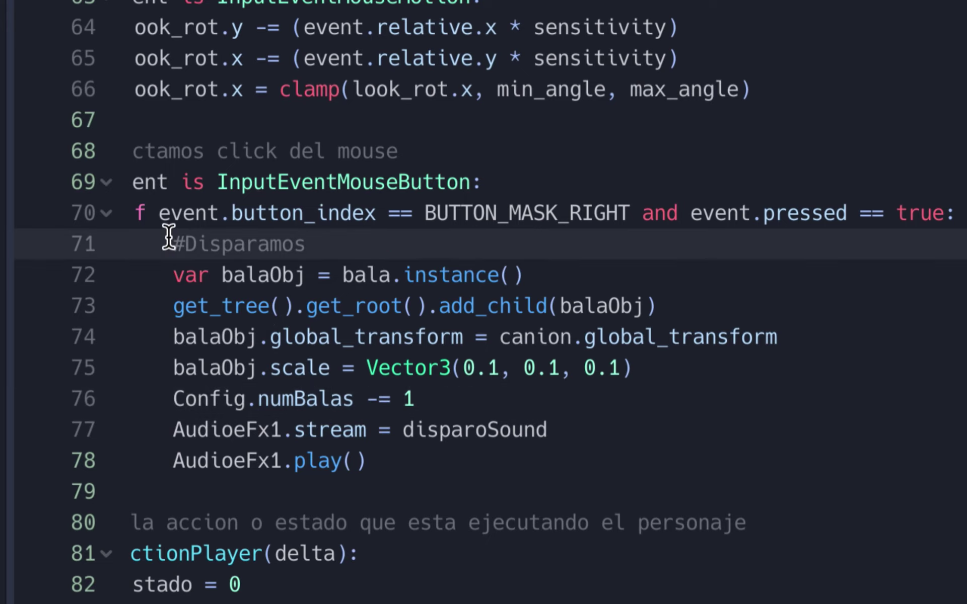
pyautogui.press('Return')
pyautogui.press('Up')
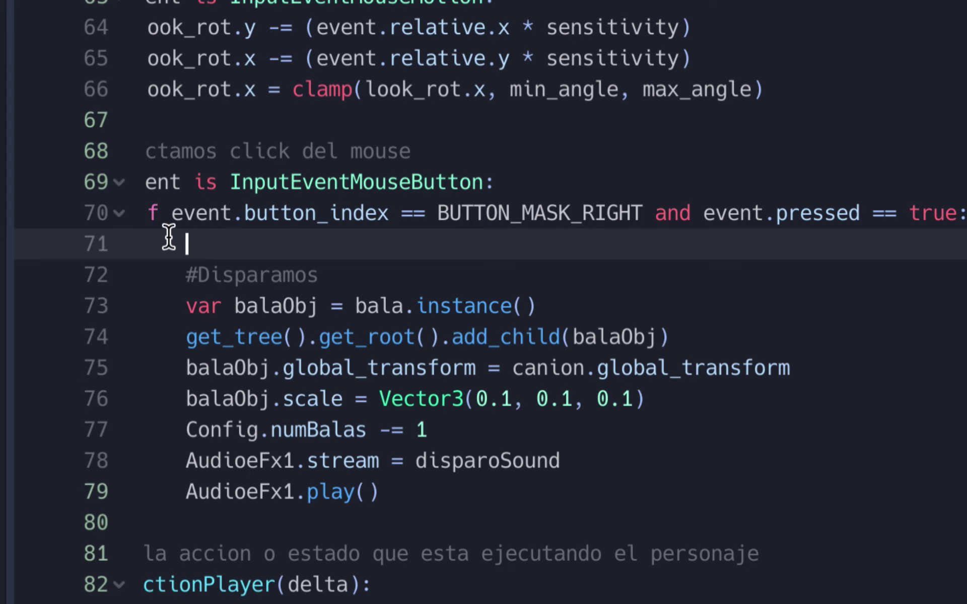
pyautogui.moveTo(172, 275)
pyautogui.mouseDown()
pyautogui.moveTo(371, 461)
pyautogui.moveTo(372, 489)
pyautogui.mouseUp()
pyautogui.click(216, 247)
# Write 'if Config.numBalas > 0:' on line 71.
pyautogui.write('if C')
pyautogui.write('of')
pyautogui.press('BackSpace')
pyautogui.write('nf')
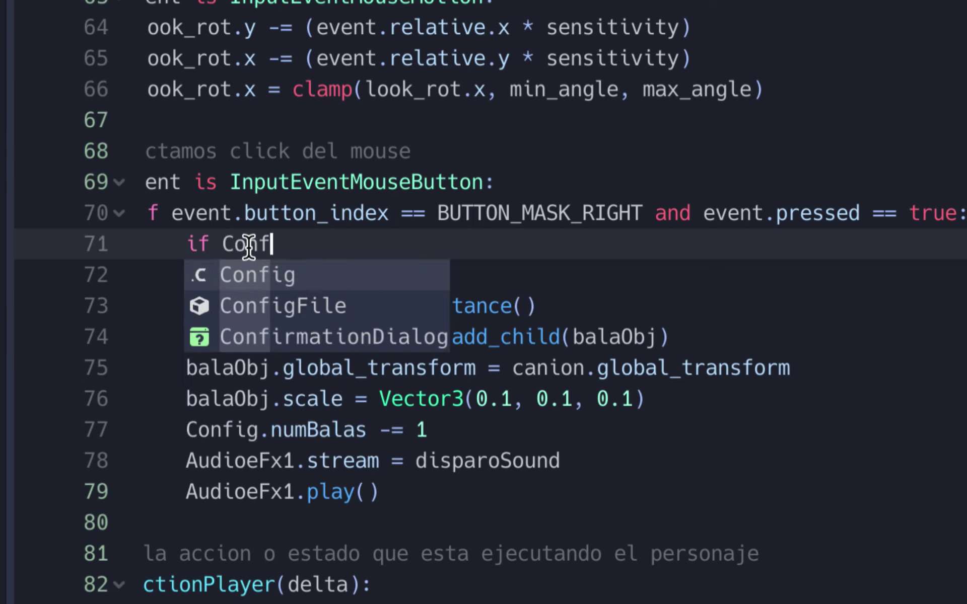
pyautogui.press('Return')
pyautogui.write('num')
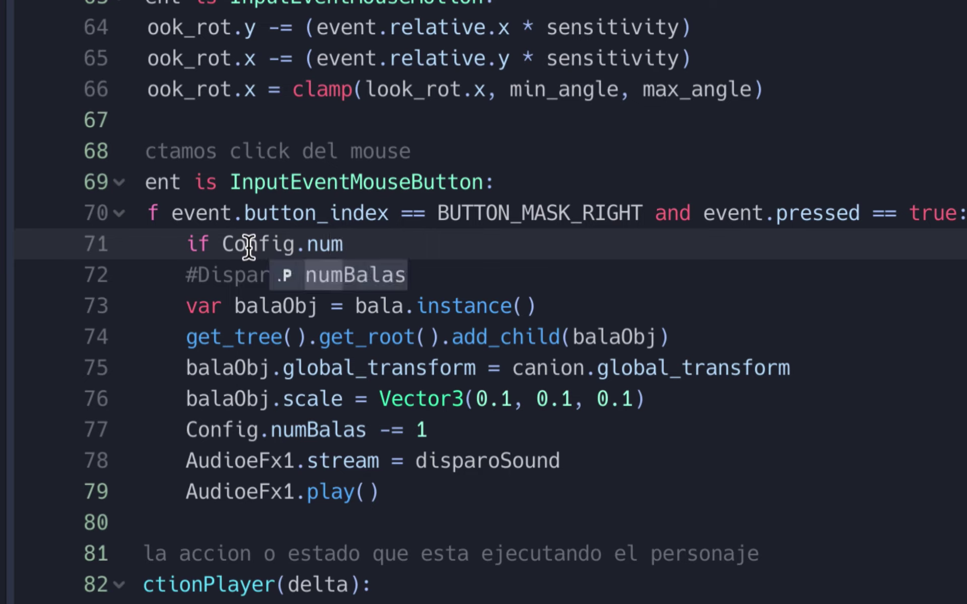
pyautogui.press('Return')
pyautogui.write('> 0')
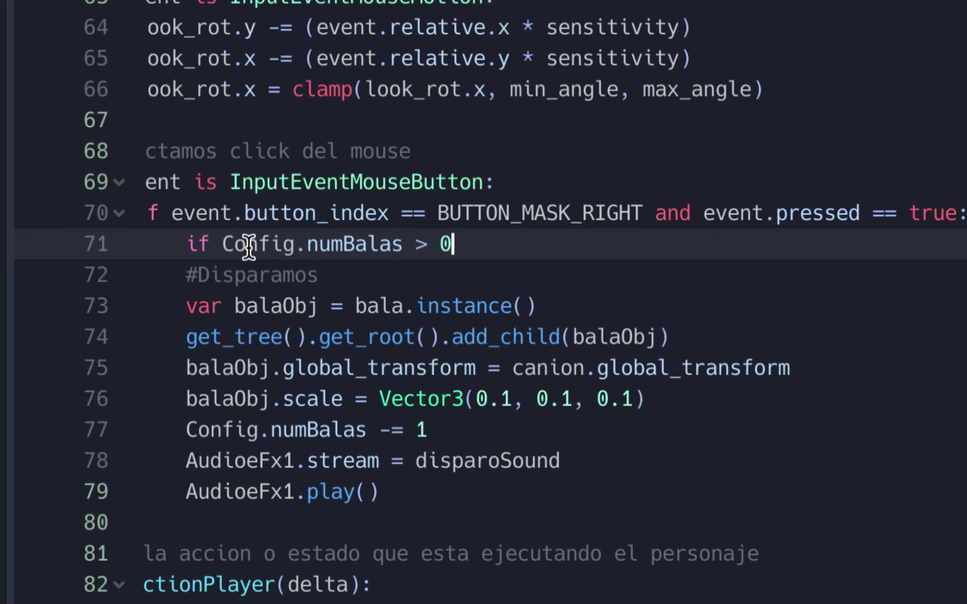
pyautogui.write(':')
# Indent shooting lines 72–79 under the if check and save the scene.
pyautogui.press('Down')
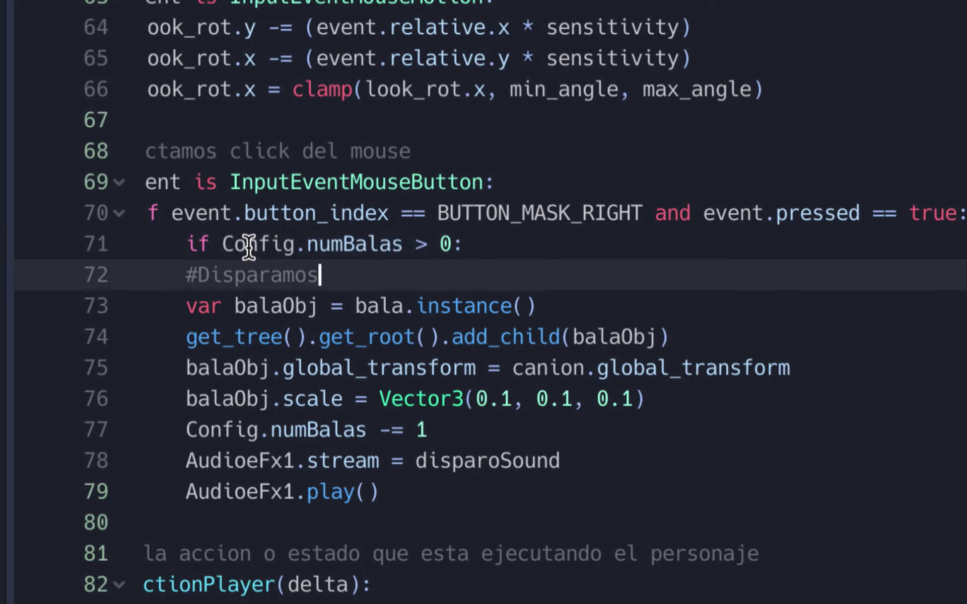
pyautogui.press('Left')
pyautogui.press('Left')
pyautogui.press('Left')
pyautogui.press('Left')
pyautogui.press('Left')
pyautogui.press('Left')
pyautogui.press('Left')
pyautogui.press('Left')
pyautogui.press('Left')
pyautogui.press('Left')
pyautogui.press('Left')
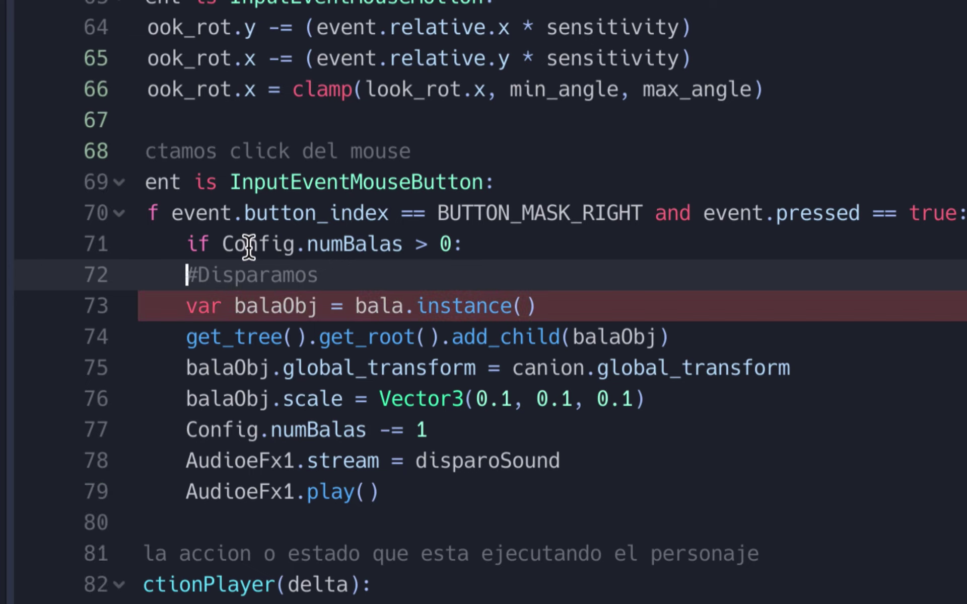
pyautogui.press('Tab')
pyautogui.press('Down')
pyautogui.press('Left')
pyautogui.press('Left')
pyautogui.press('Left')
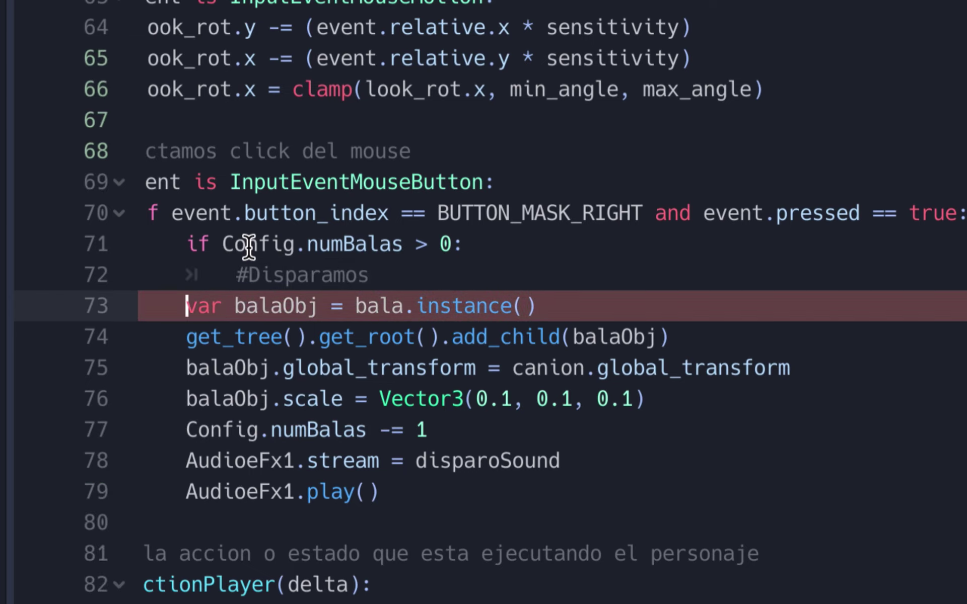
pyautogui.press('Tab')
pyautogui.press('Down')
pyautogui.press('Left')
pyautogui.press('Left')
pyautogui.press('Tab')
pyautogui.press('Down')
pyautogui.press('Left')
pyautogui.press('Left')
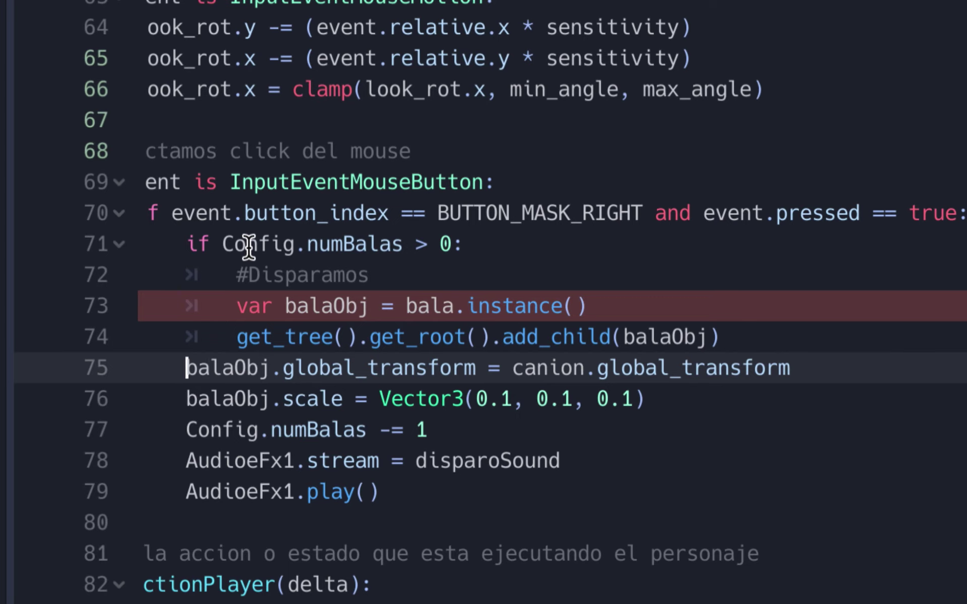
pyautogui.press('Tab')
pyautogui.press('Down')
pyautogui.press('Left')
pyautogui.press('Left')
pyautogui.press('Tab')
pyautogui.press('Down')
pyautogui.press('Left')
pyautogui.press('Left')
pyautogui.press('Tab')
pyautogui.press('Down')
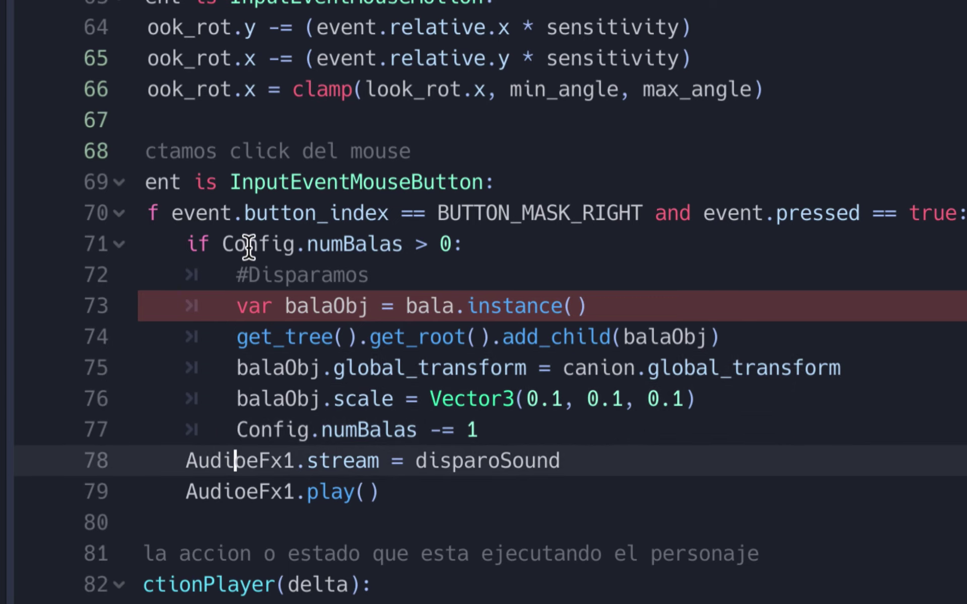
pyautogui.press('Left')
pyautogui.press('Left')
pyautogui.press('Tab')
pyautogui.press('Down')
pyautogui.press('Left')
pyautogui.press('Left')
pyautogui.press('Left')
pyautogui.press('Tab')
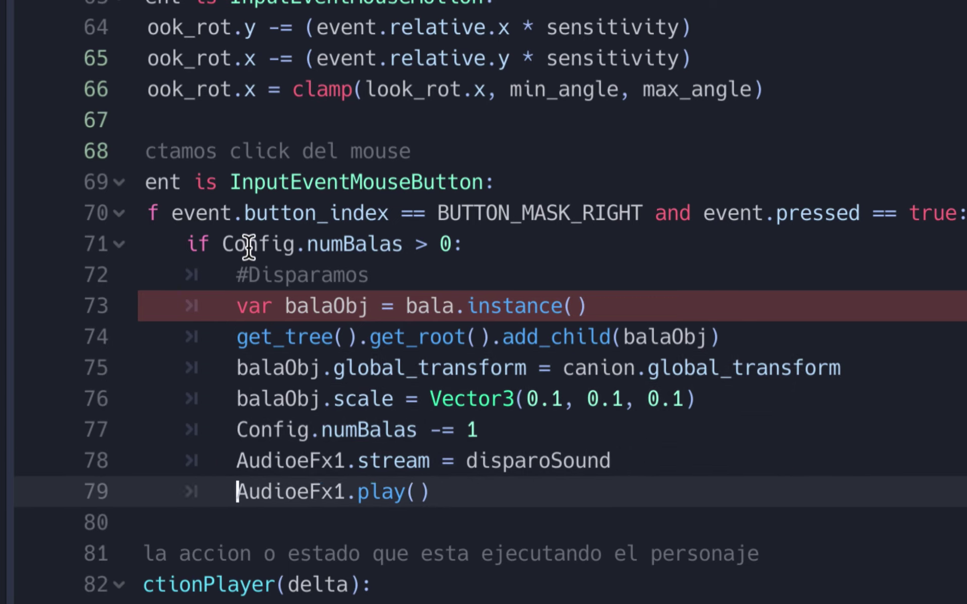
pyautogui.press('End')
pyautogui.press('Return')
pyautogui.press('BackSpace')
pyautogui.hotkey('ctrl', 's')
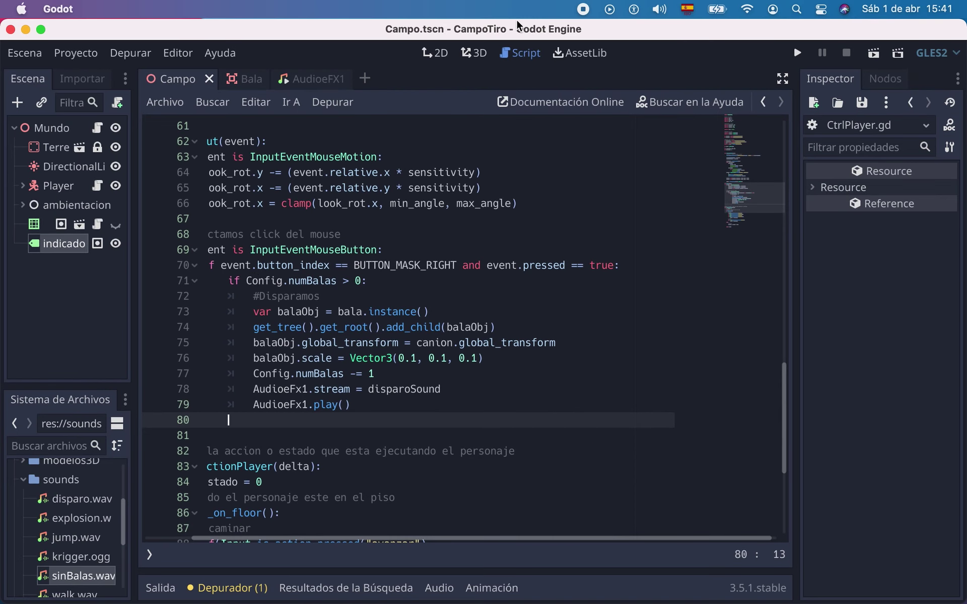
# Run the game, fire until BALAS stops at 0 instead of going negative, then quit via SALIR.
pyautogui.click(798, 53)
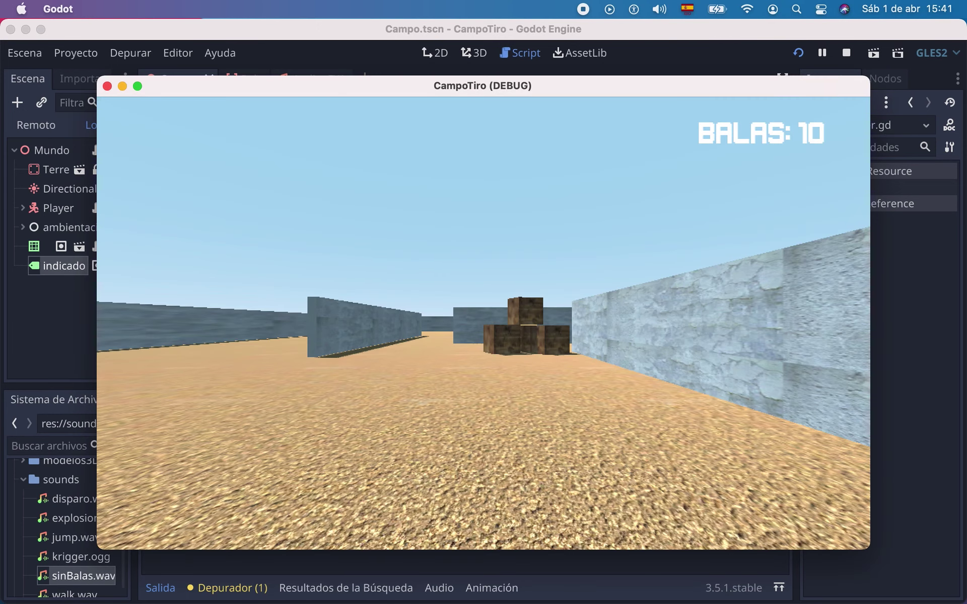
pyautogui.rightClick(483, 322)
pyautogui.rightClick(483, 322)
pyautogui.rightClick(483, 322)
pyautogui.rightClick(483, 322)
pyautogui.rightClick(483, 322)
pyautogui.click(484, 322)
pyautogui.click(484, 323)
pyautogui.click(483, 322)
pyautogui.click(483, 322)
pyautogui.click(483, 323)
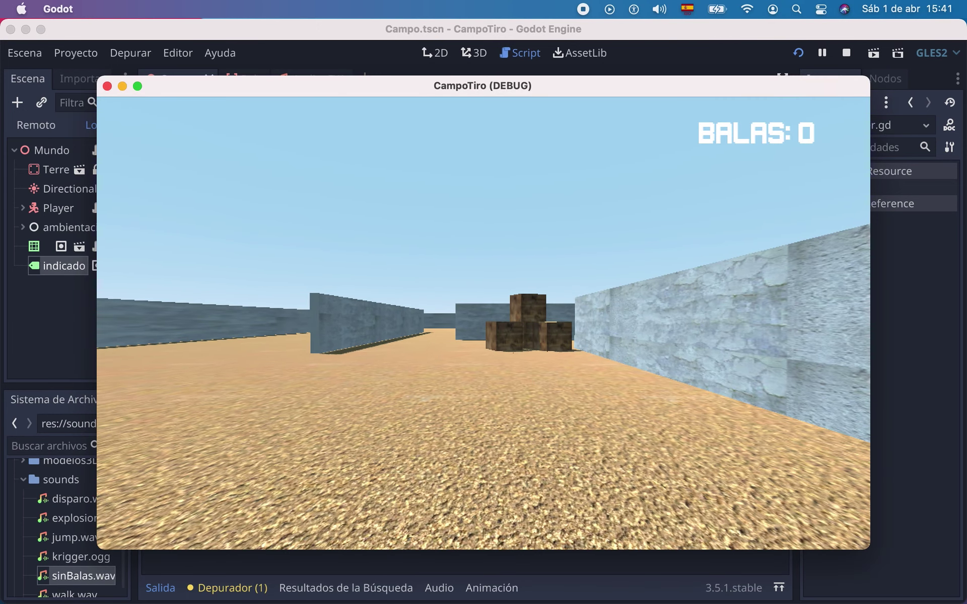
pyautogui.press('Escape')
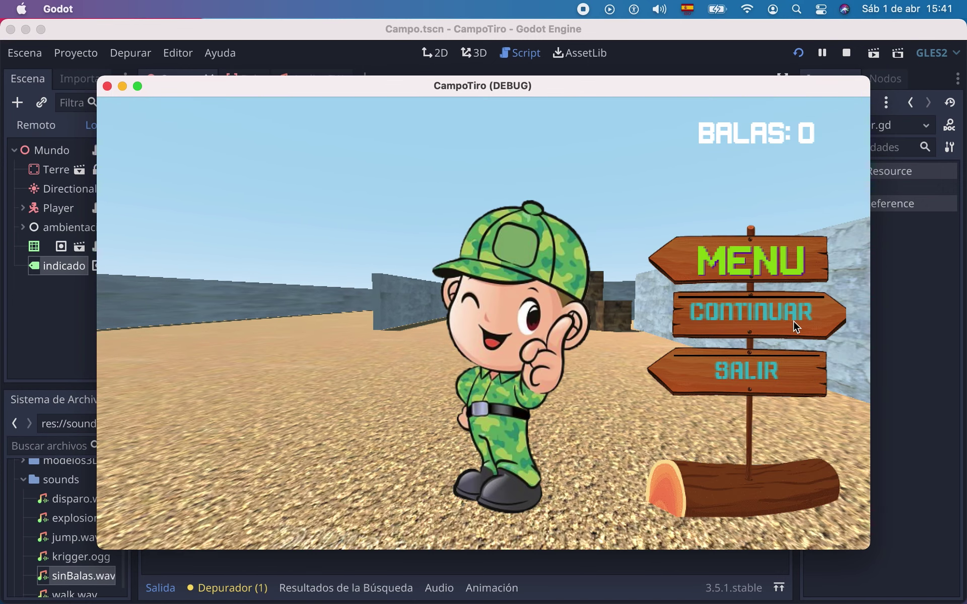
pyautogui.click(754, 356)
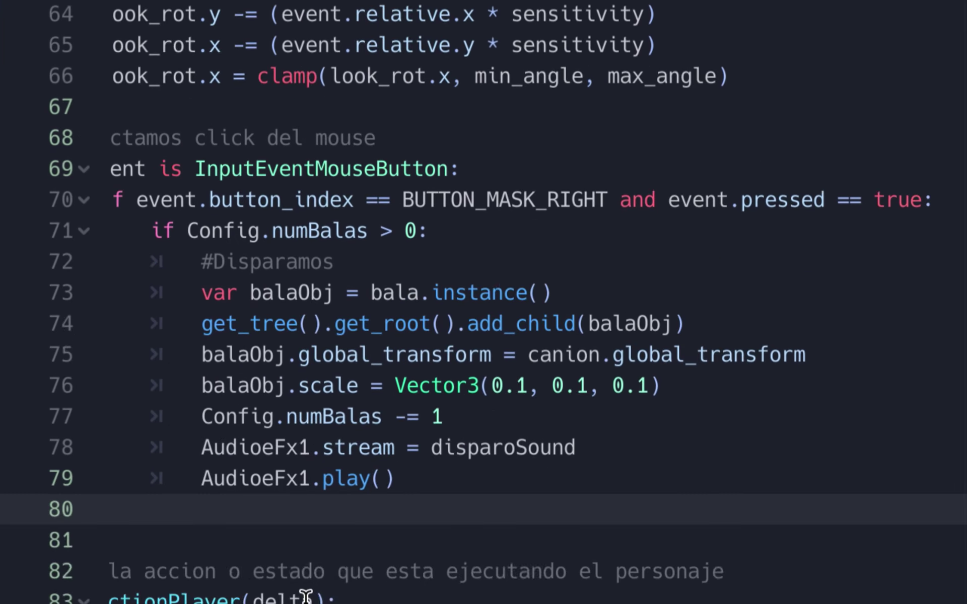
# Add an else: branch after the ammo check with an indented line starting AudioeFx1.
pyautogui.scroll(-1, 305, 597)
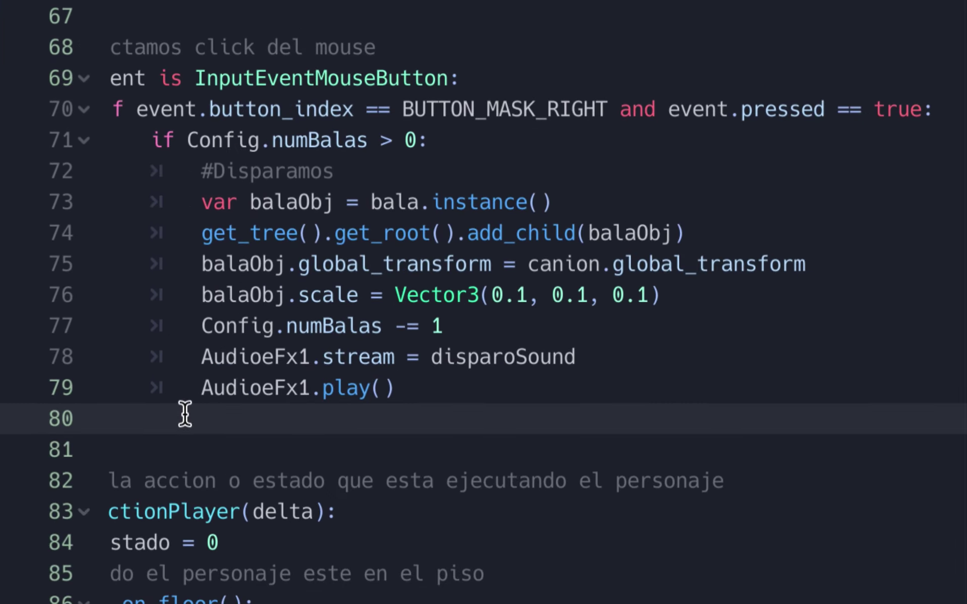
pyautogui.write('else:')
pyautogui.press('Return')
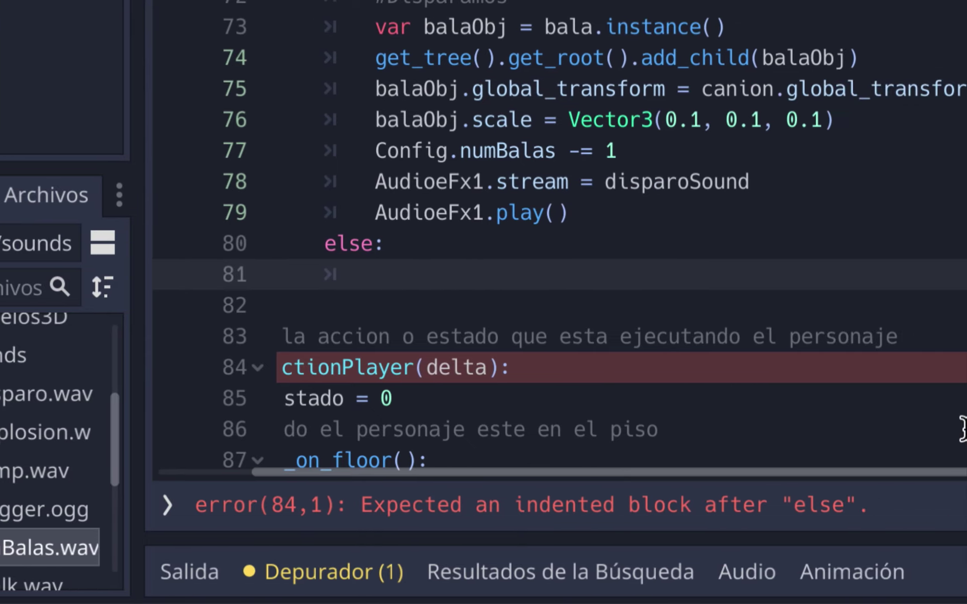
pyautogui.write('A')
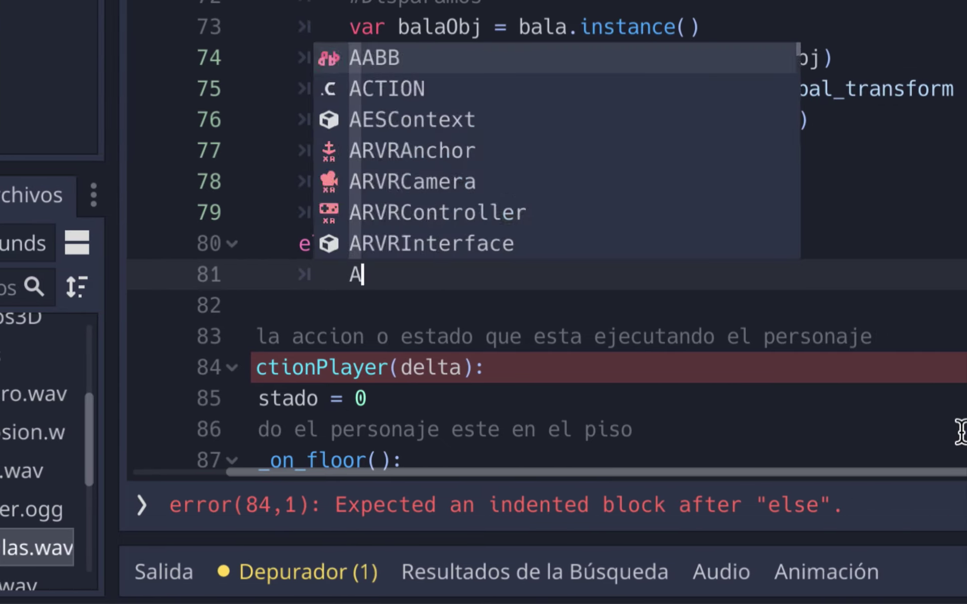
pyautogui.write('udio')
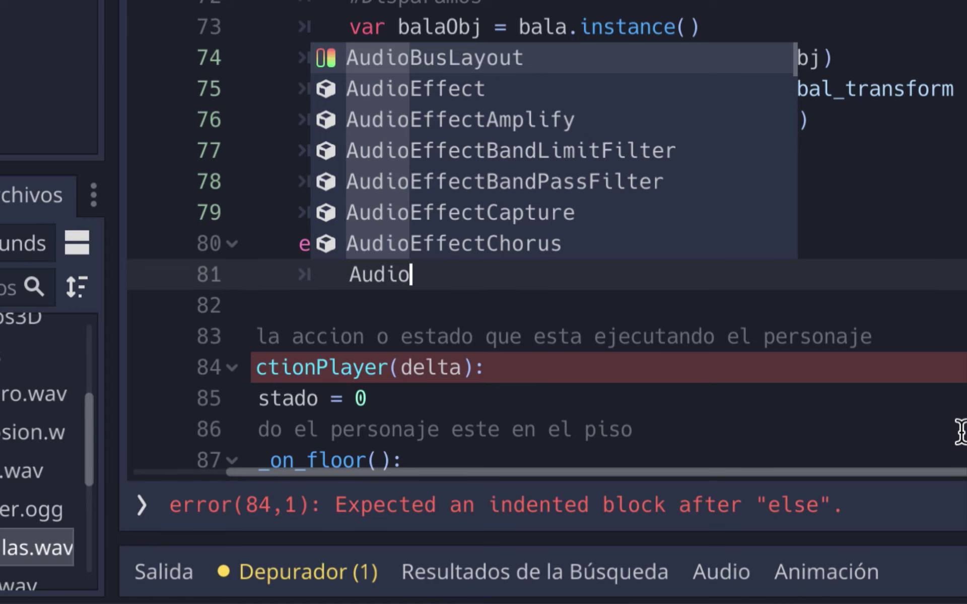
pyautogui.write('e')
pyautogui.press('Return')
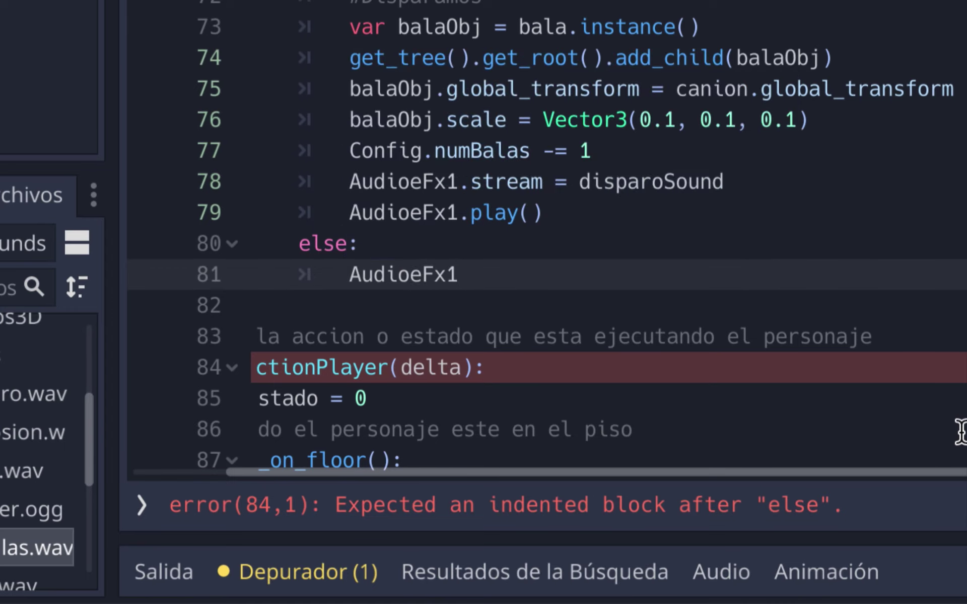
pyautogui.write('.str')
pyautogui.press('BackSpace')
pyautogui.press('BackSpace')
pyautogui.press('BackSpace')
pyautogui.press('BackSpace')
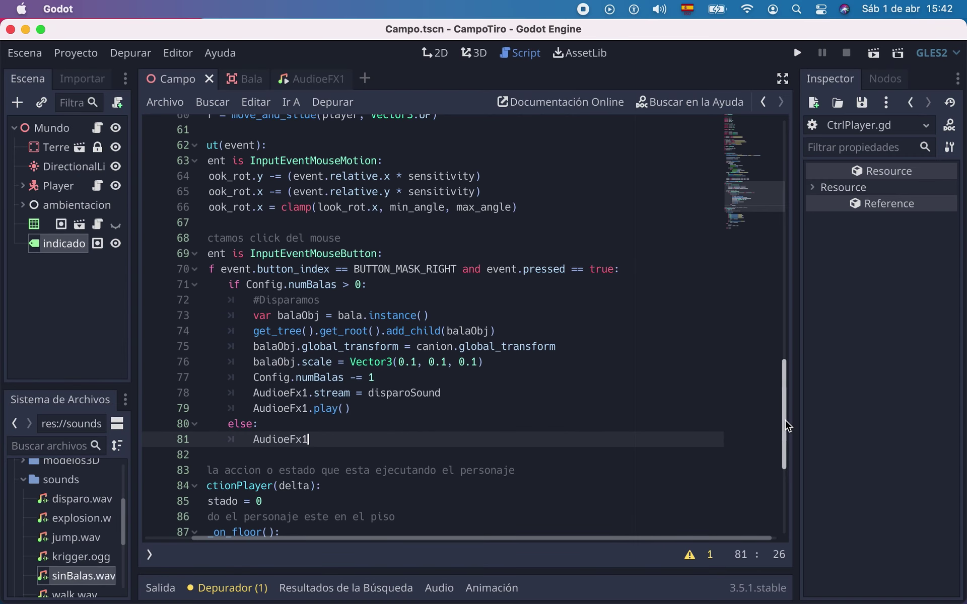
pyautogui.moveTo(784, 423); pyautogui.dragTo(784, 206)
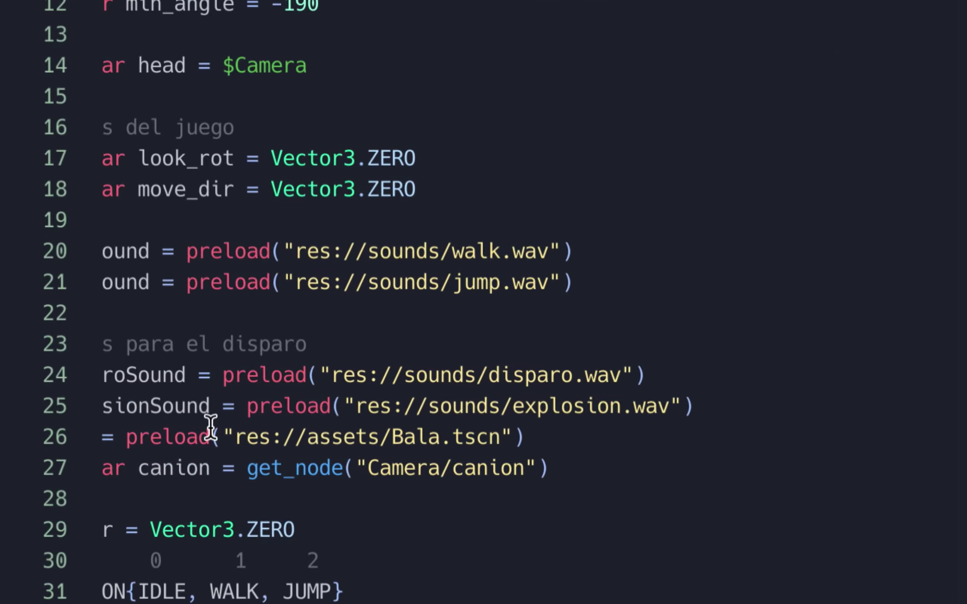
# Add line 26: var sinBalasSound = preload("res://sounds/sinBalas.wav") after explosionSound.
pyautogui.click(705, 408)
pyautogui.press('Return')
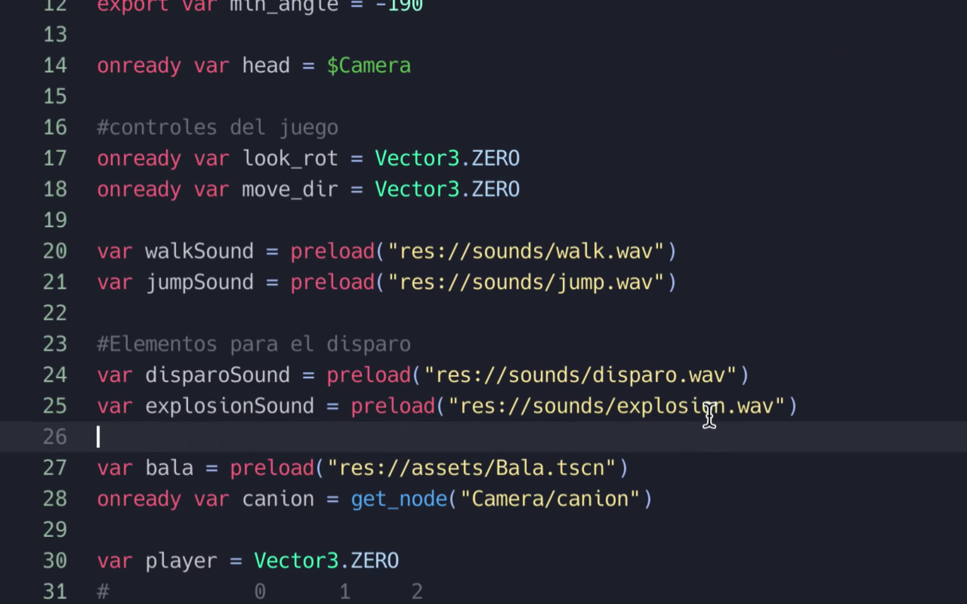
pyautogui.write('var ')
pyautogui.write('sinBalas')
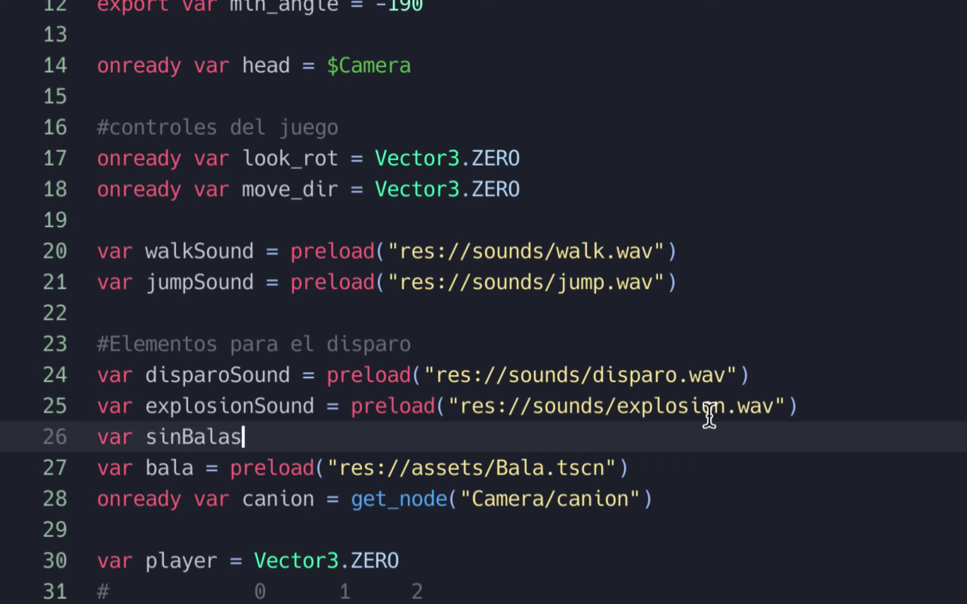
pyautogui.write('Sou')
pyautogui.write('nd   =')
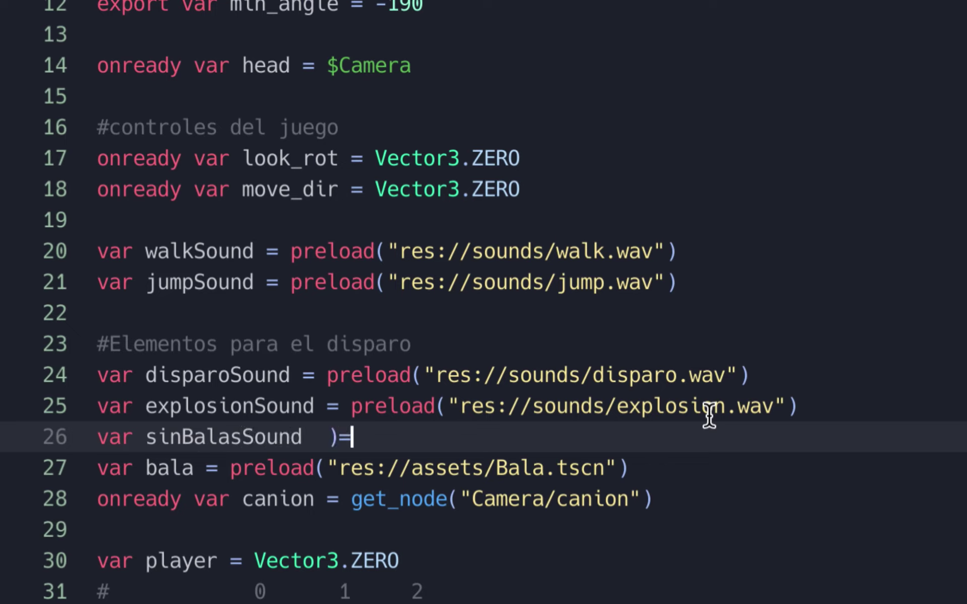
pyautogui.press('BackSpace')
pyautogui.press('BackSpace')
pyautogui.write('= pre')
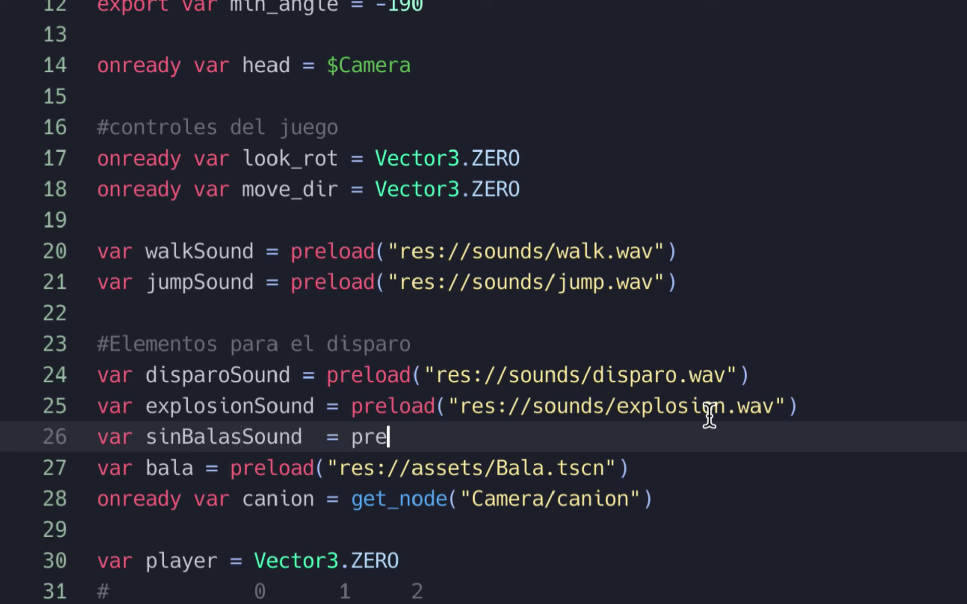
pyautogui.write('load')
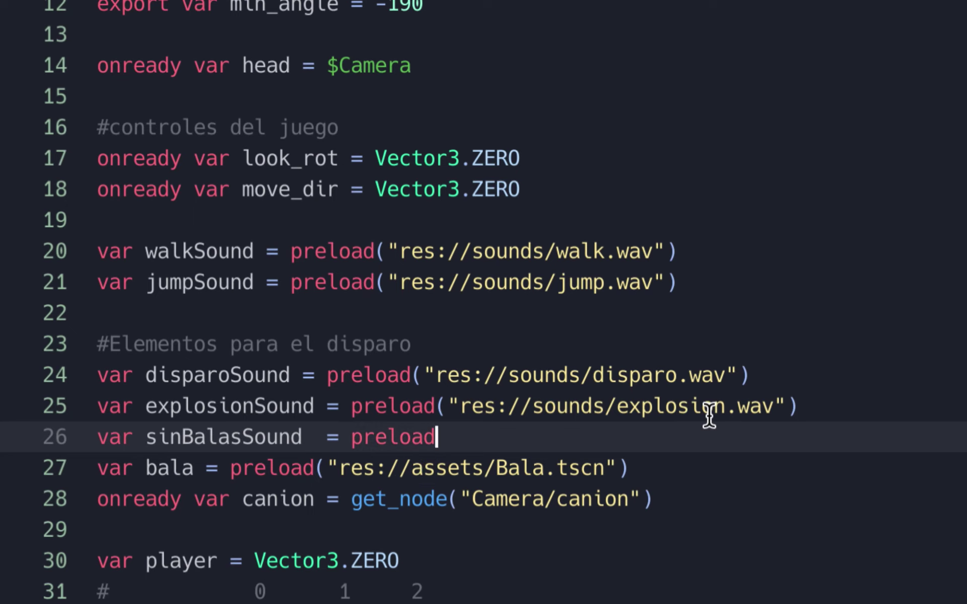
pyautogui.write('(')
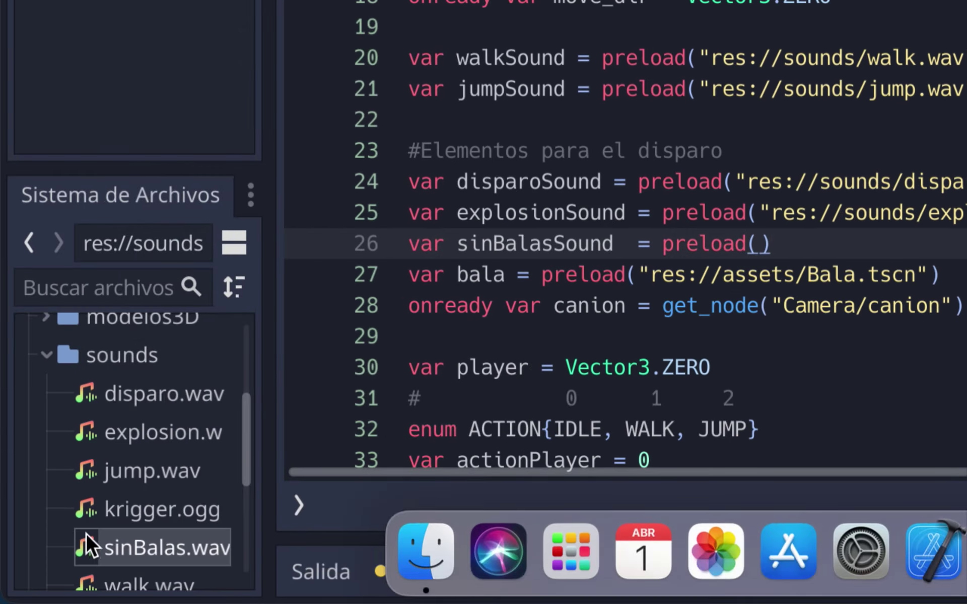
pyautogui.moveTo(132, 545)
pyautogui.mouseDown()
pyautogui.moveTo(723, 292)
pyautogui.moveTo(759, 103)
pyautogui.mouseUp()
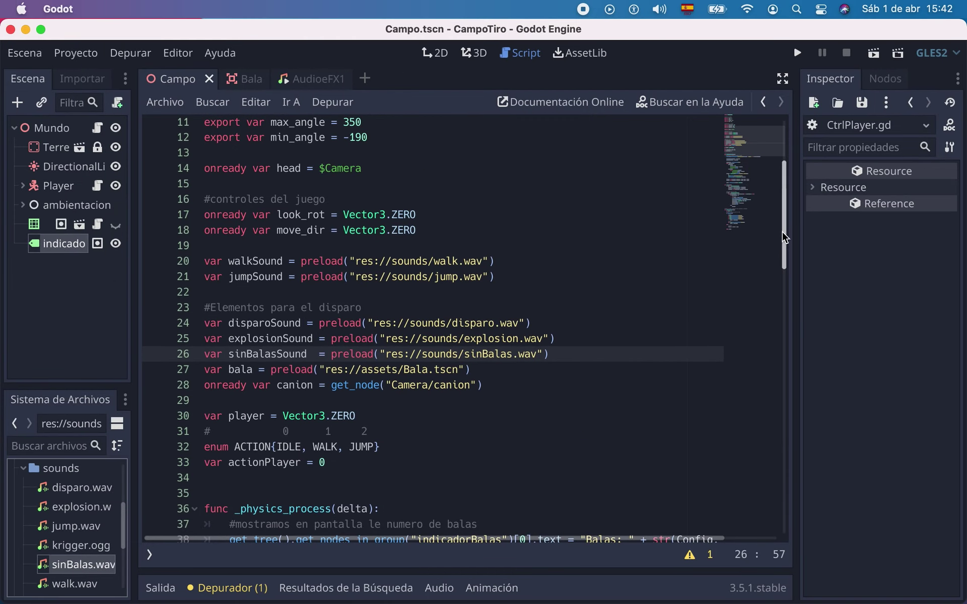
pyautogui.moveTo(784, 237)
pyautogui.mouseDown()
pyautogui.moveTo(784, 415)
pyautogui.moveTo(773, 473)
pyautogui.mouseUp()
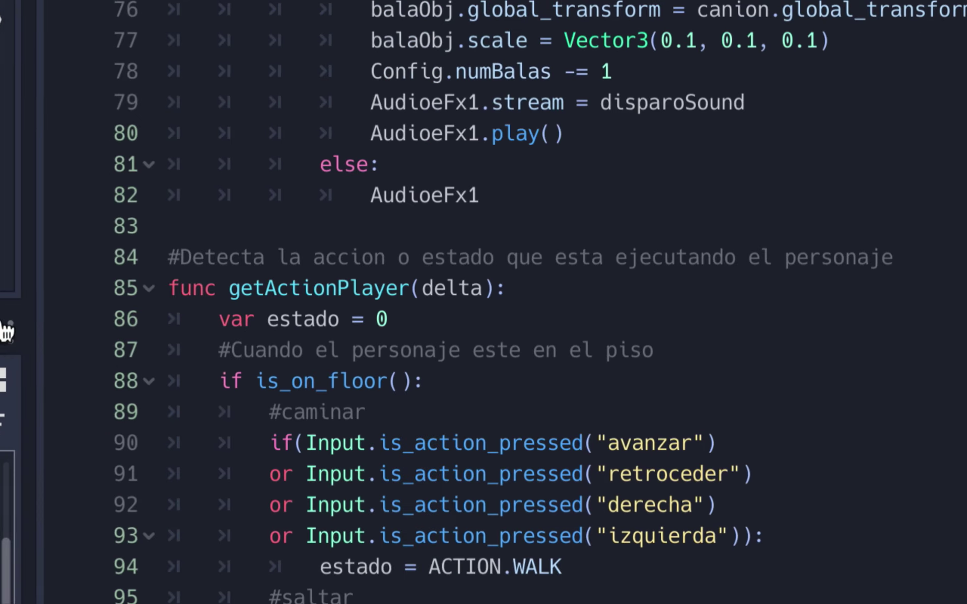
# In the else branch, set AudioeFx1.stream = sinBalasSound on line 82.
pyautogui.click(616, 205)
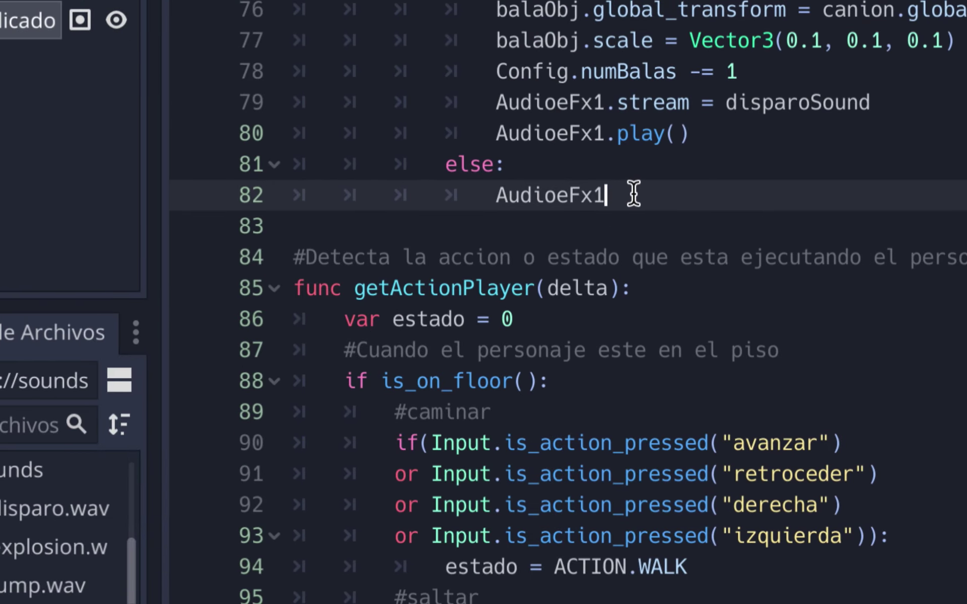
pyautogui.write('.s')
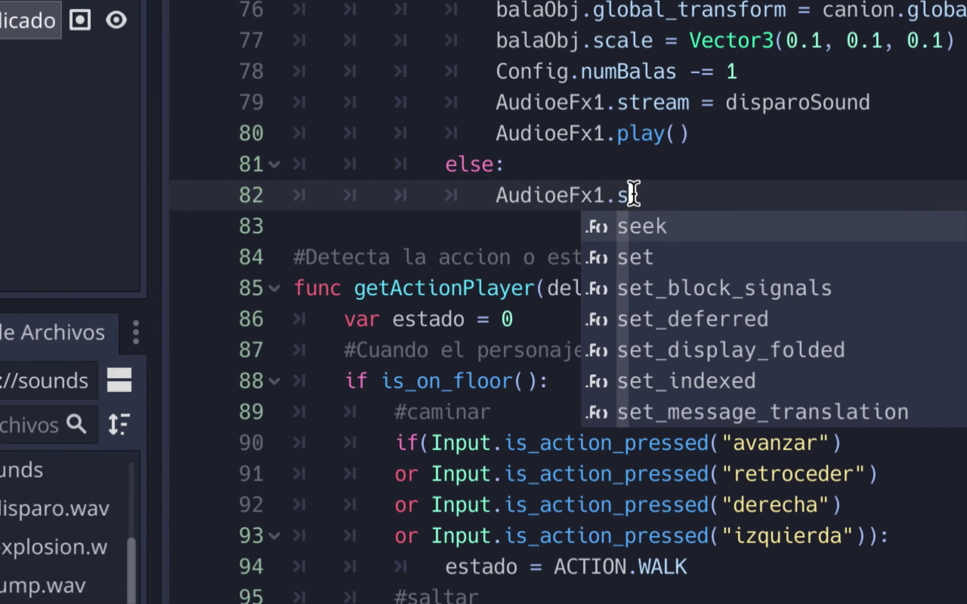
pyautogui.write('tr')
pyautogui.press('Return')
pyautogui.write('= ')
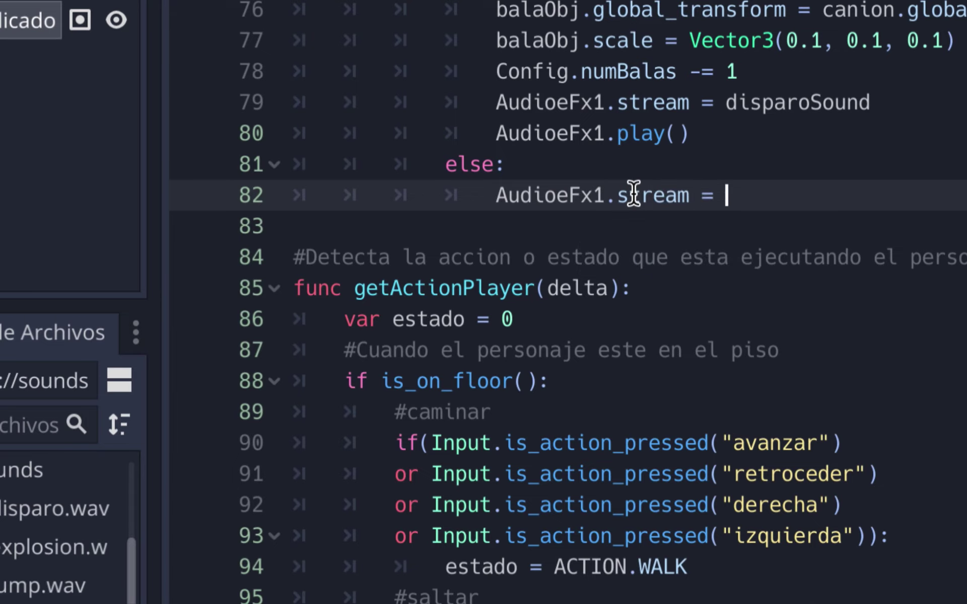
pyautogui.write('sinB')
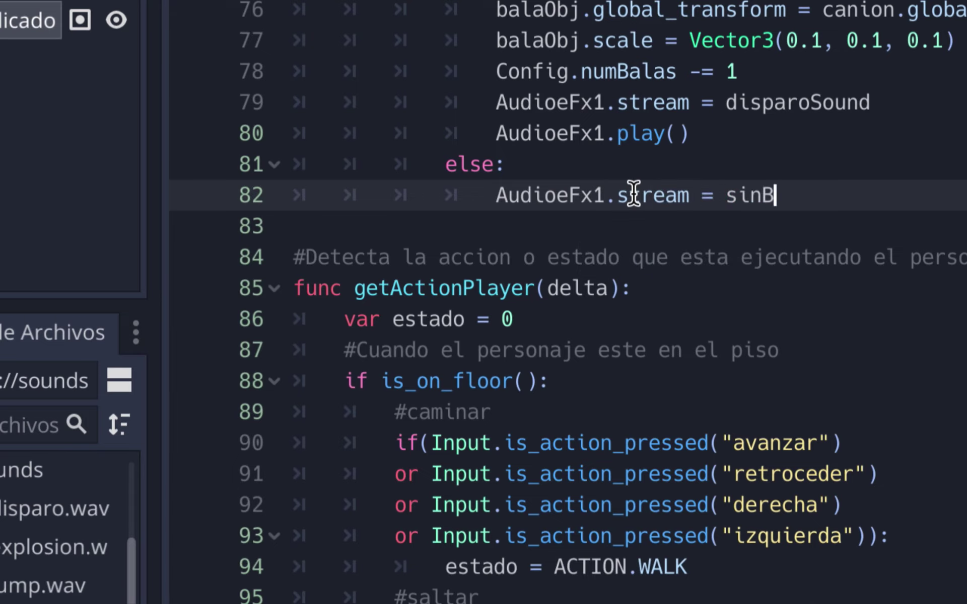
pyautogui.press('Return')
pyautogui.press('Return')
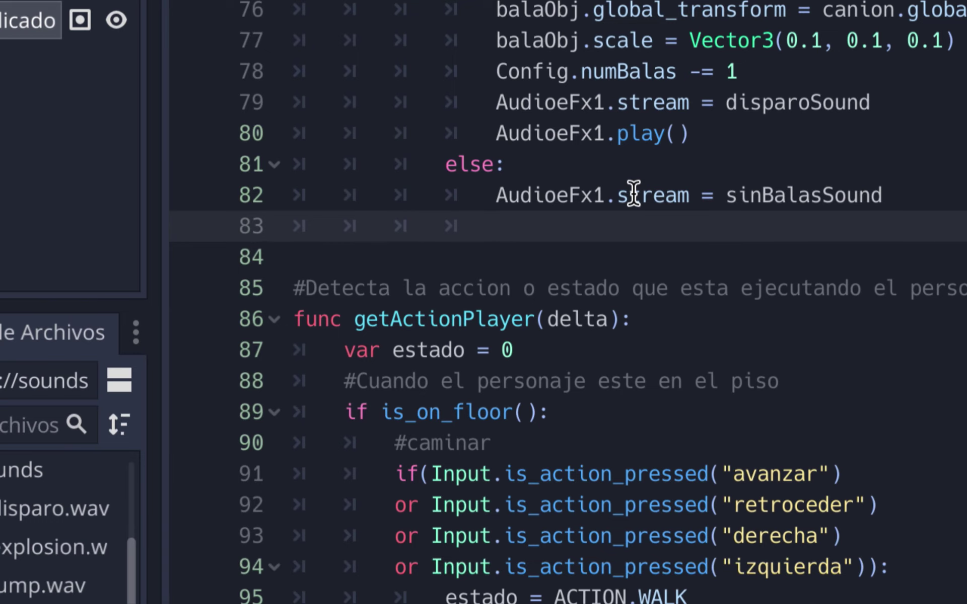
# Add AudioeFx1.play() on line 83 and save the script.
pyautogui.write('Audio')
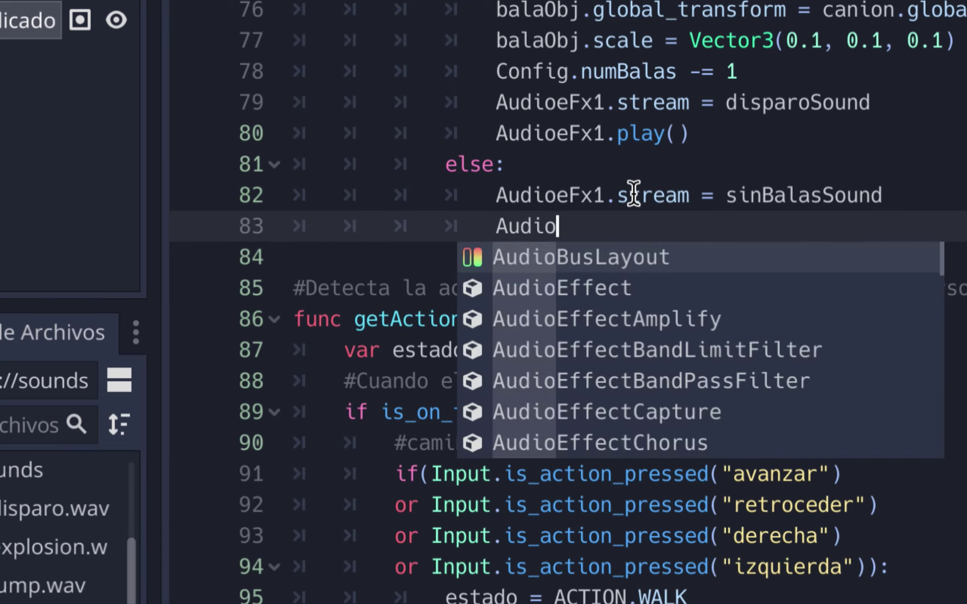
pyautogui.write('eF')
pyautogui.press('Return')
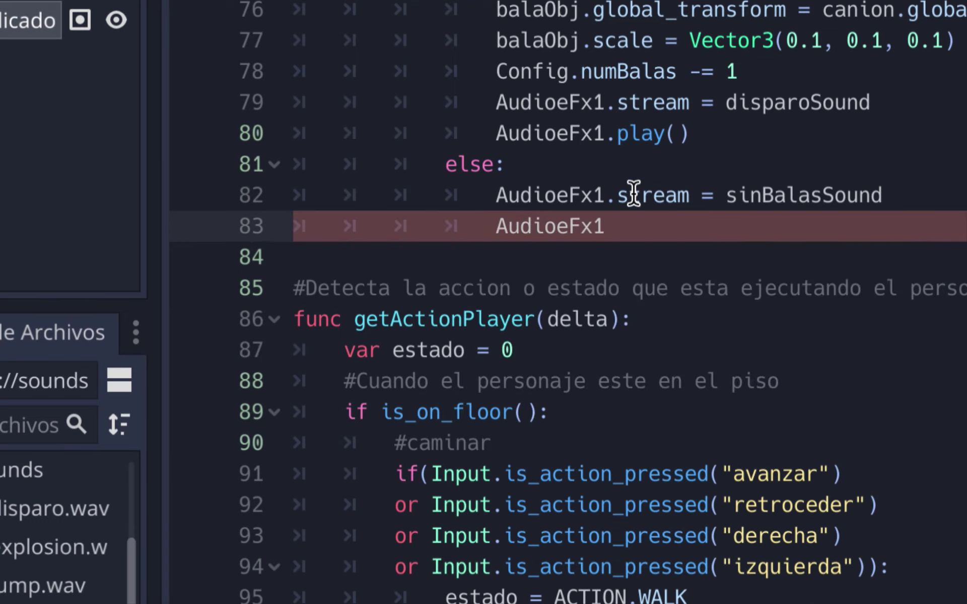
pyautogui.write('.PLA')
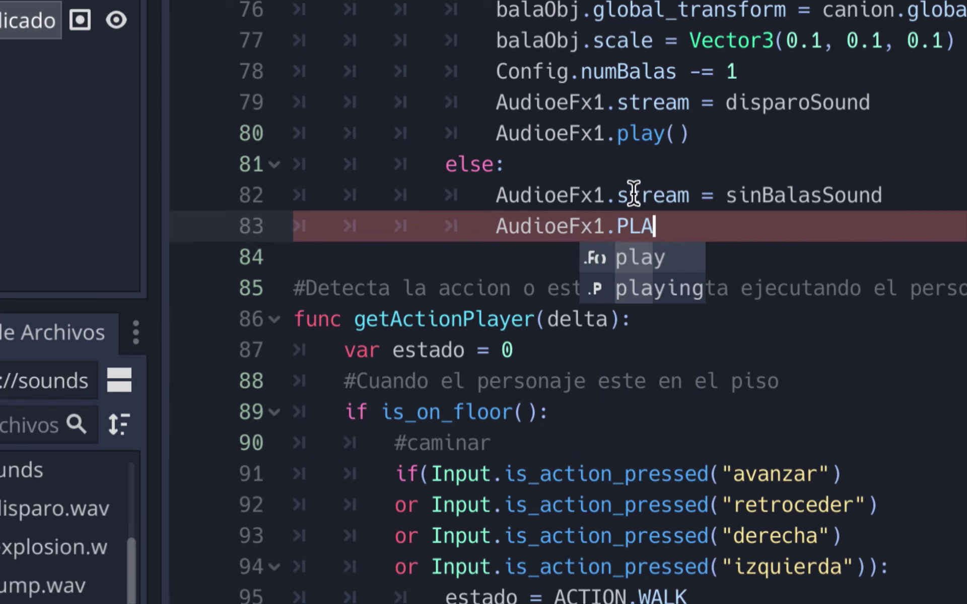
pyautogui.press('Return')
pyautogui.hotkey('ctrl', 's')
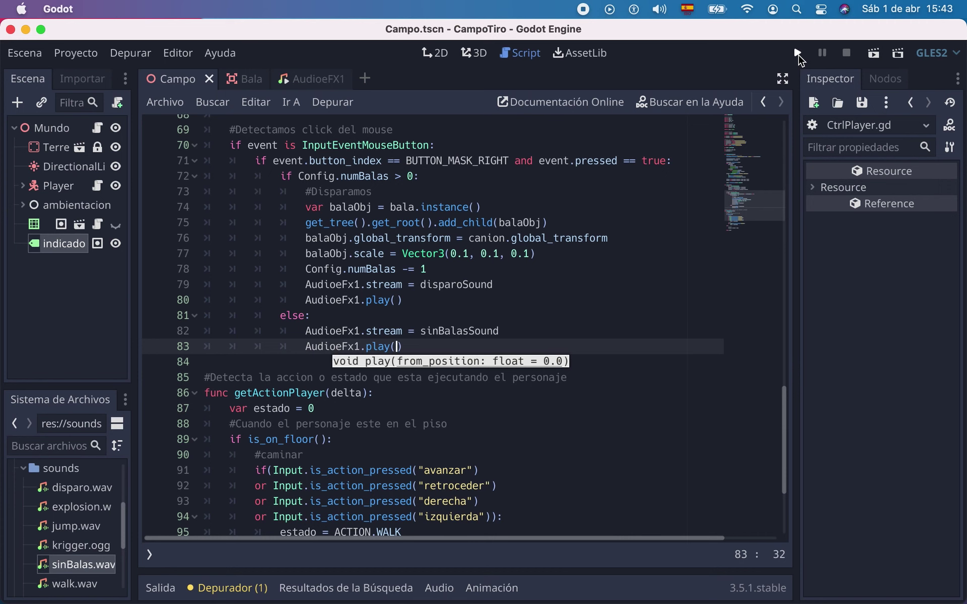
# Run the game, fire until BALAS drops from 10 to 0, then quit from the pause menu.
pyautogui.click(797, 53)
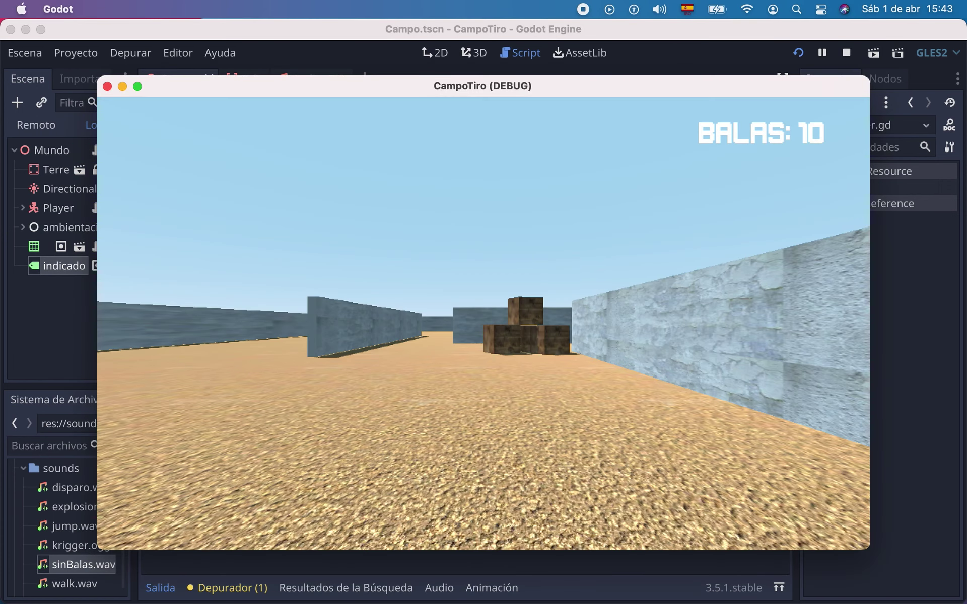
pyautogui.click(483, 323)
pyautogui.click(483, 323)
pyautogui.click(484, 323)
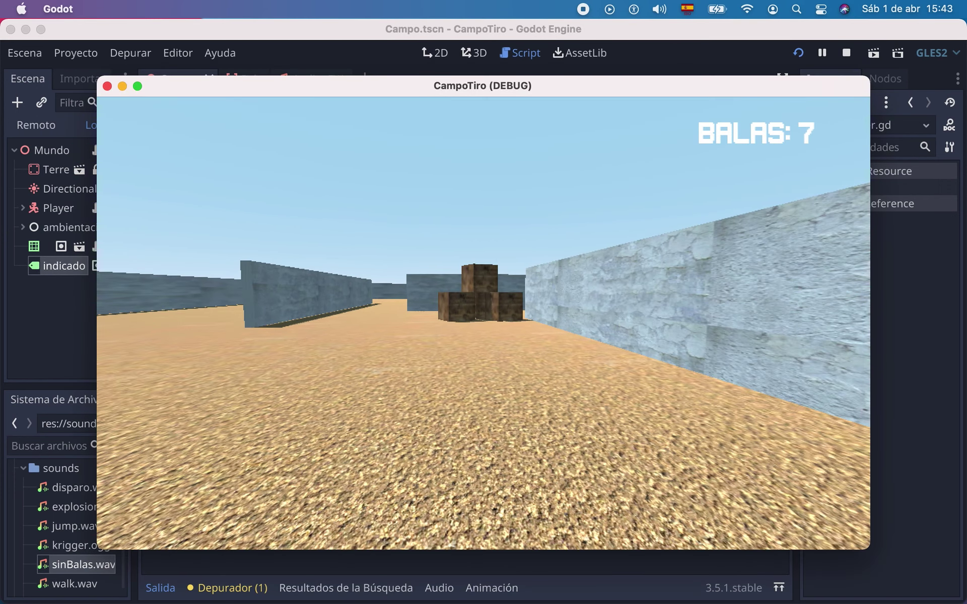
pyautogui.click(483, 323)
pyautogui.click(483, 323)
pyautogui.click(483, 323)
pyautogui.click(483, 322)
pyautogui.click(483, 323)
pyautogui.click(483, 322)
pyautogui.click(483, 323)
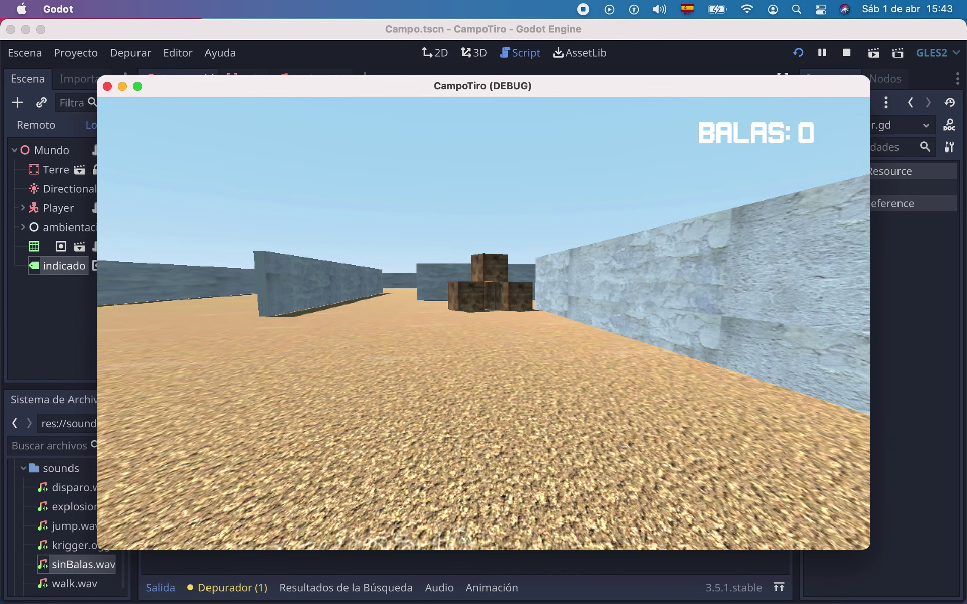
pyautogui.press('Escape')
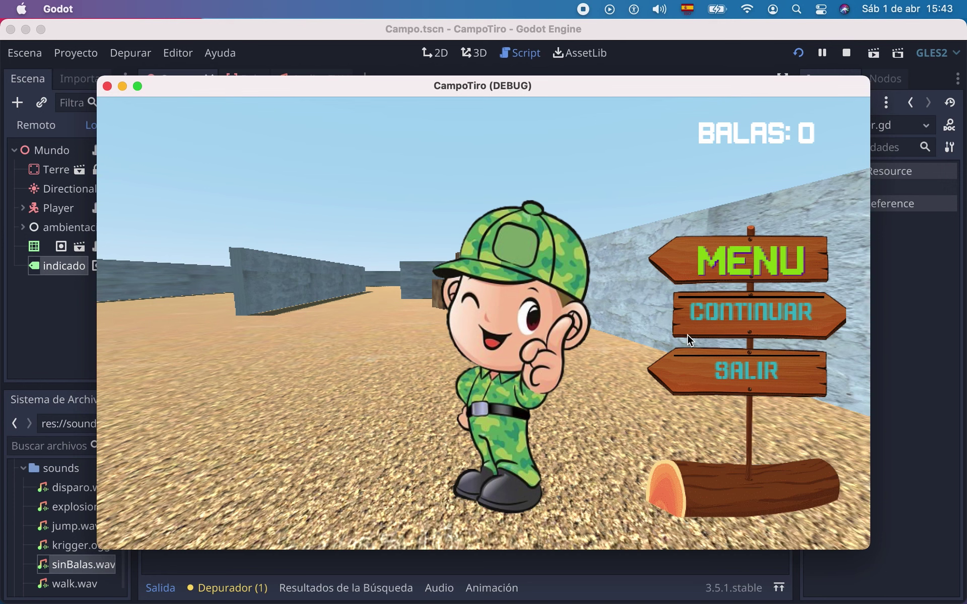
pyautogui.click(705, 366)
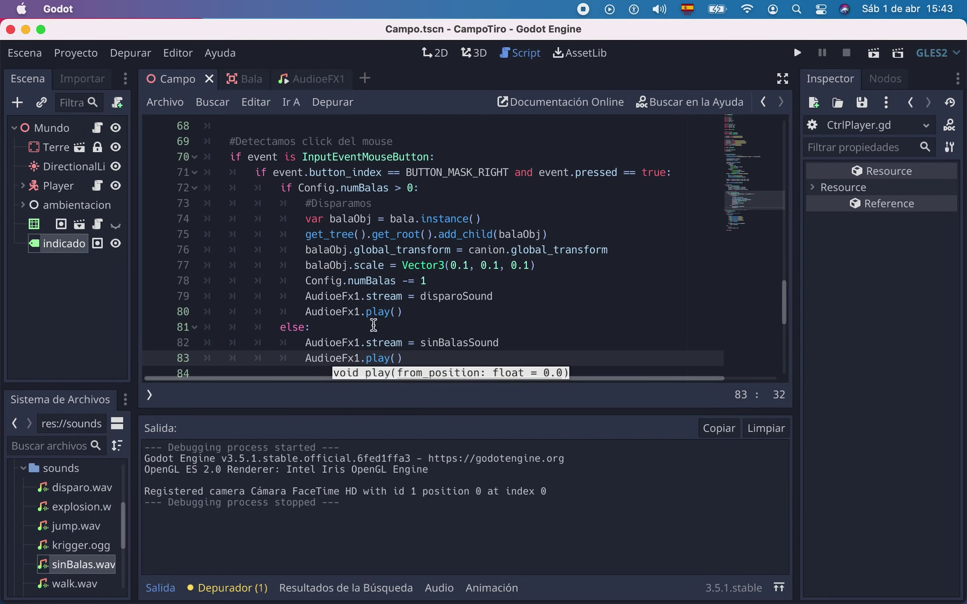